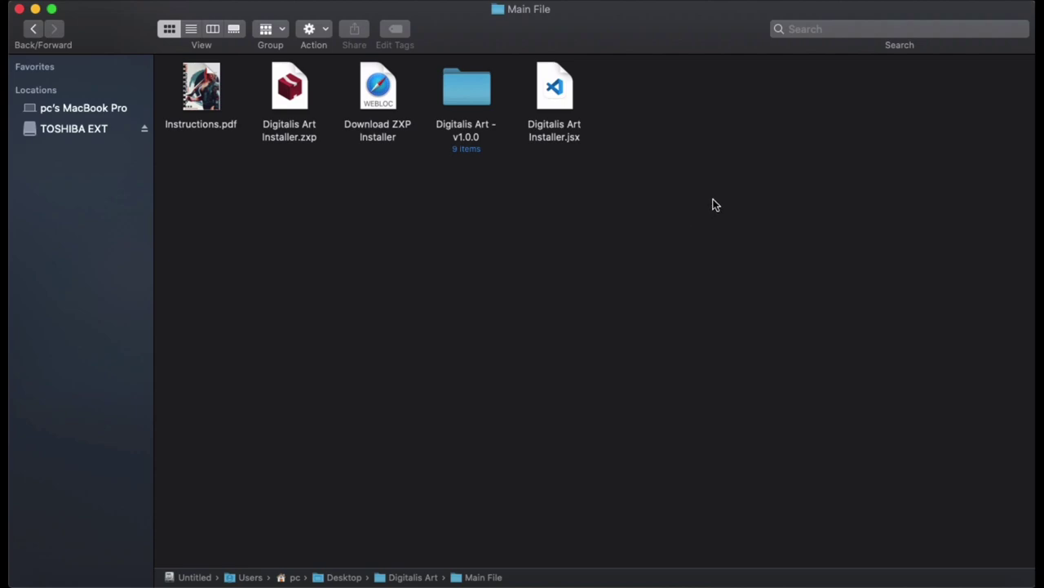
Step: Look over the downloaded files in the Main File folder, previewing Digitalis Art Installer.zxp
left_click_drag(585, 191, 236, 101)
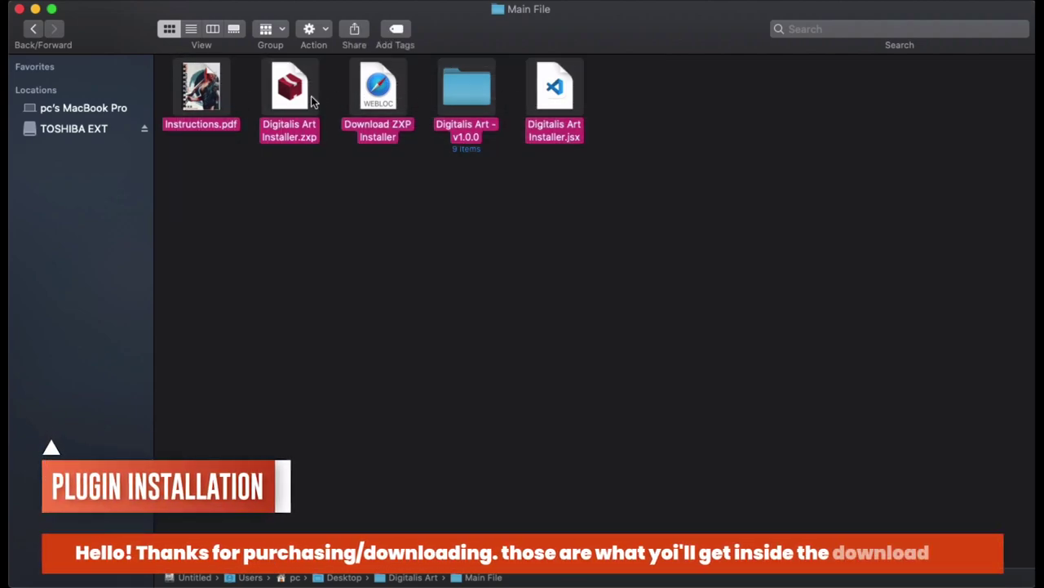
left_click(574, 195)
left_click_drag(643, 223, 447, 140)
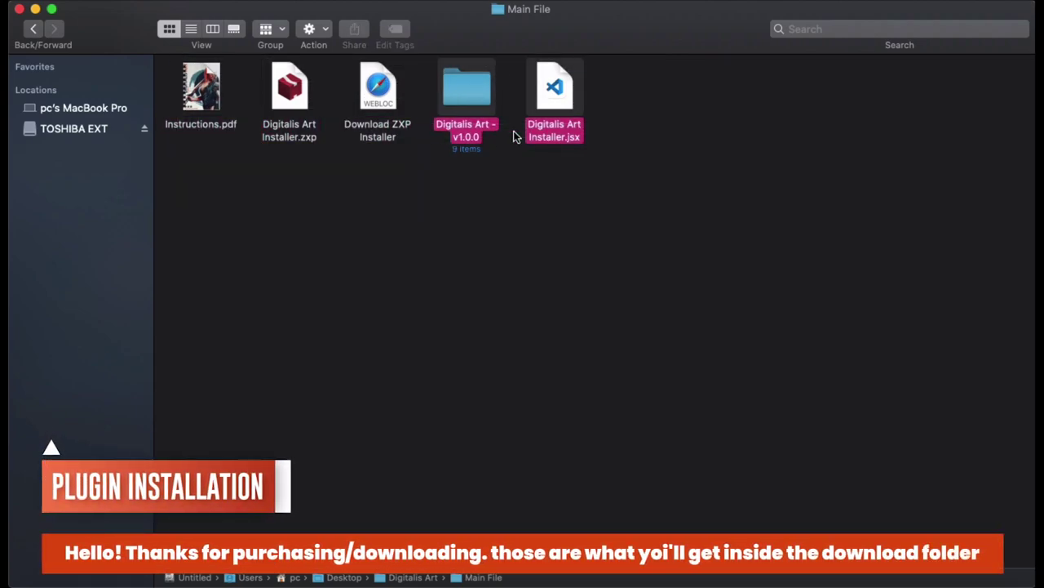
left_click_drag(403, 184, 309, 104)
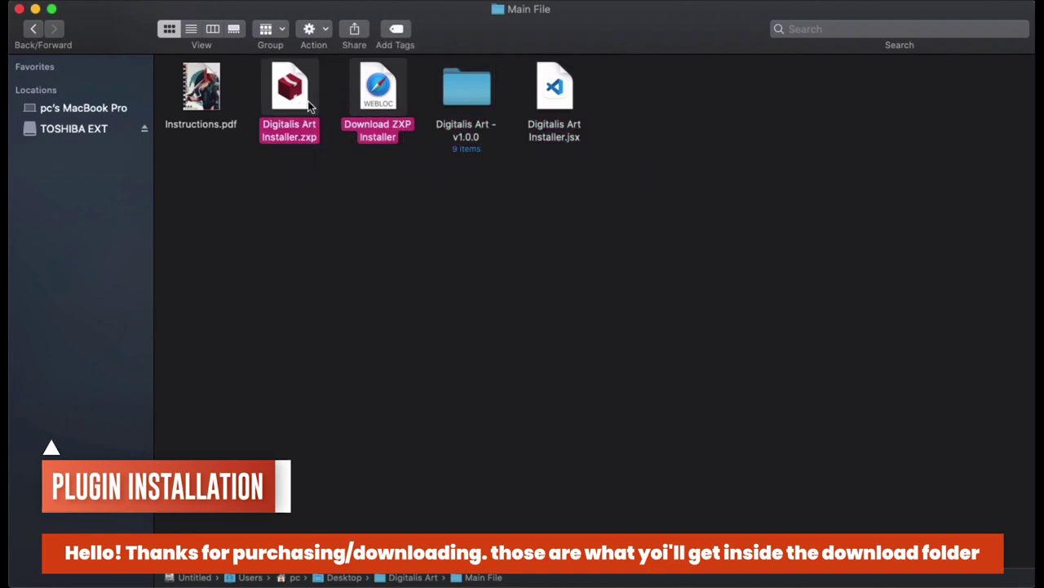
left_click(206, 96)
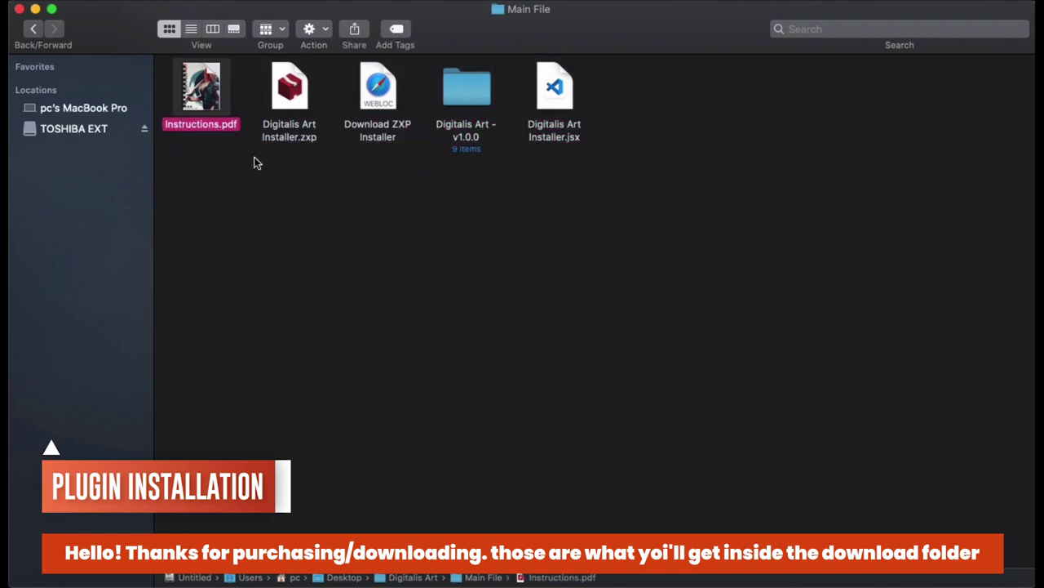
left_click(273, 170)
left_click(295, 109)
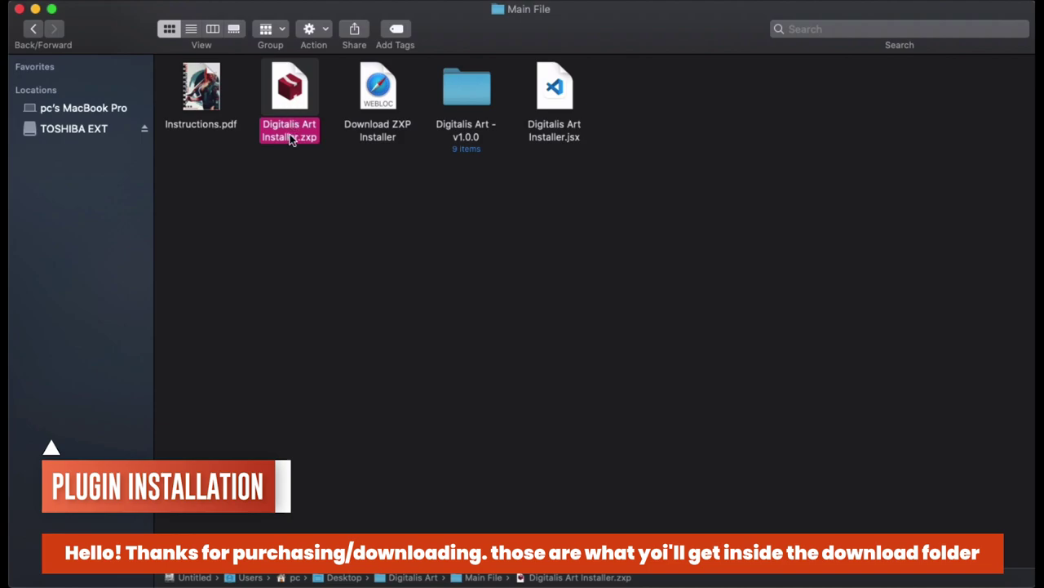
key("space")
key("space")
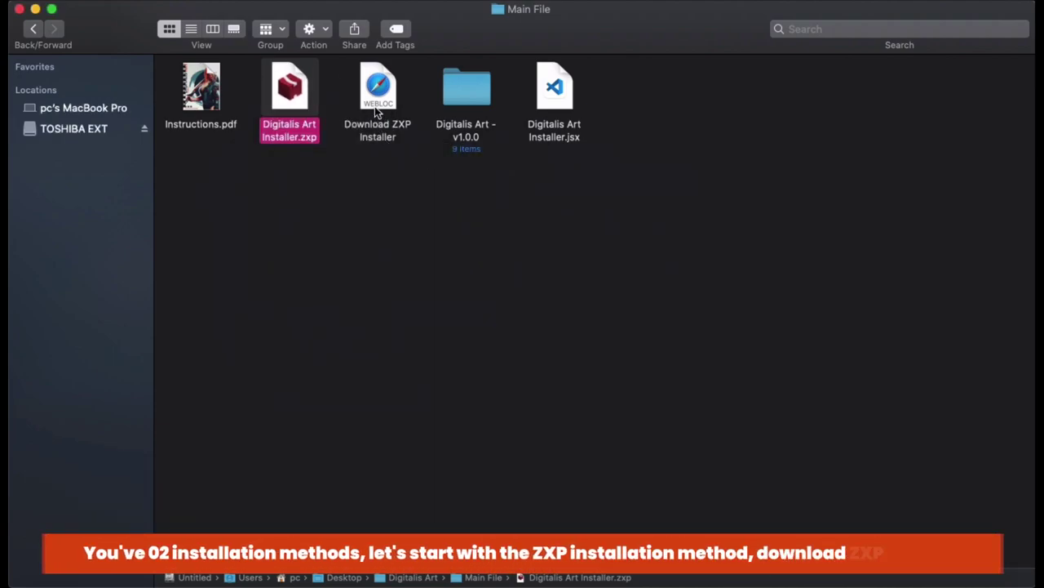
left_click(384, 96)
Step: Open the ZXP Installer download page and download the Mac OS X version
double_click(384, 96)
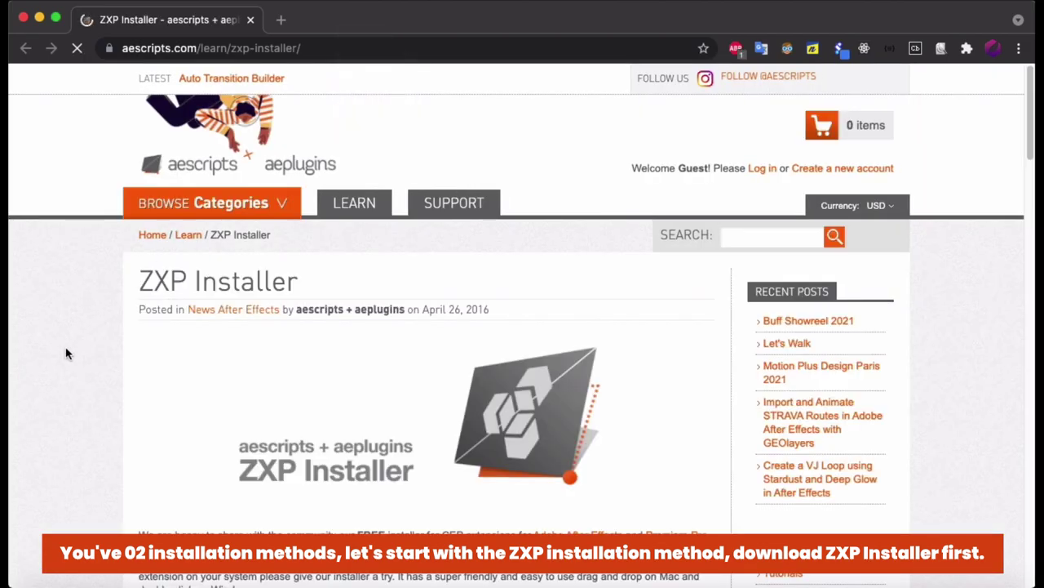
scroll(67, 353, "down", 2)
scroll(67, 351, "down", 4)
scroll(70, 354, "down", 3)
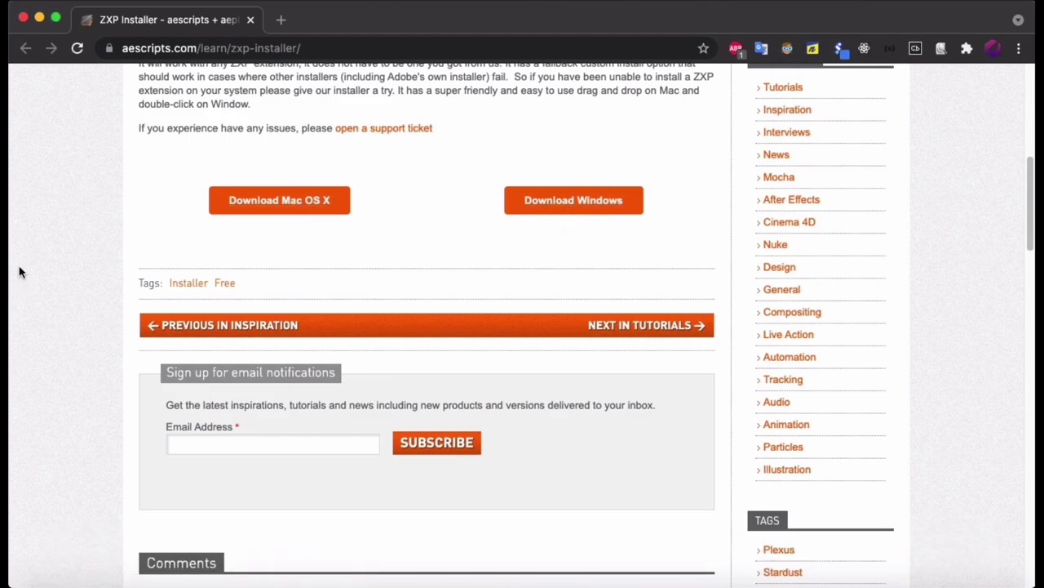
left_click(249, 209)
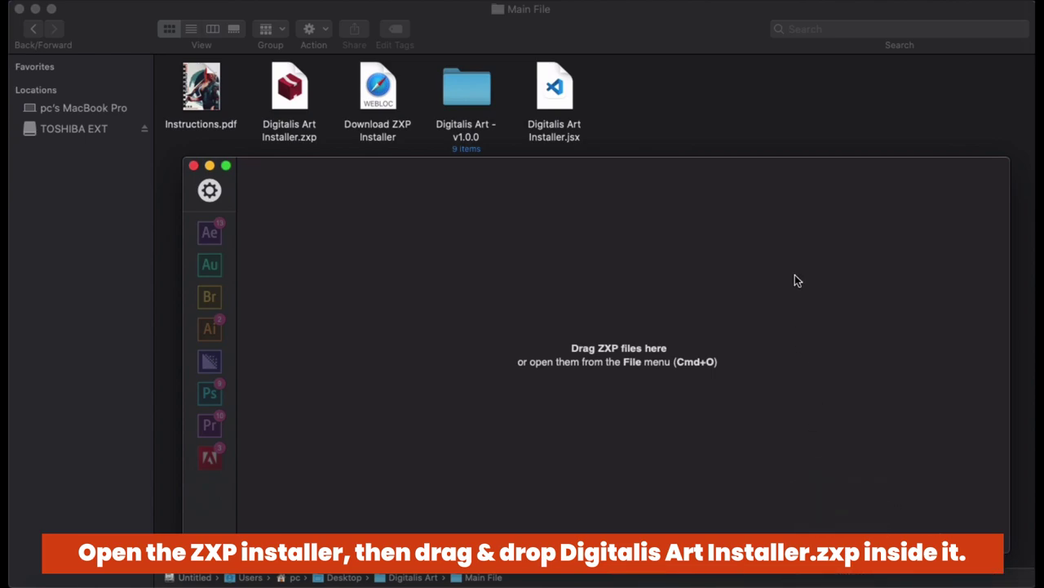
Step: Load Digitalis Art Installer.zxp into ZXP Installer, install DigitalisArt 1.0.0, then close the installer
left_click_drag(292, 108, 771, 347)
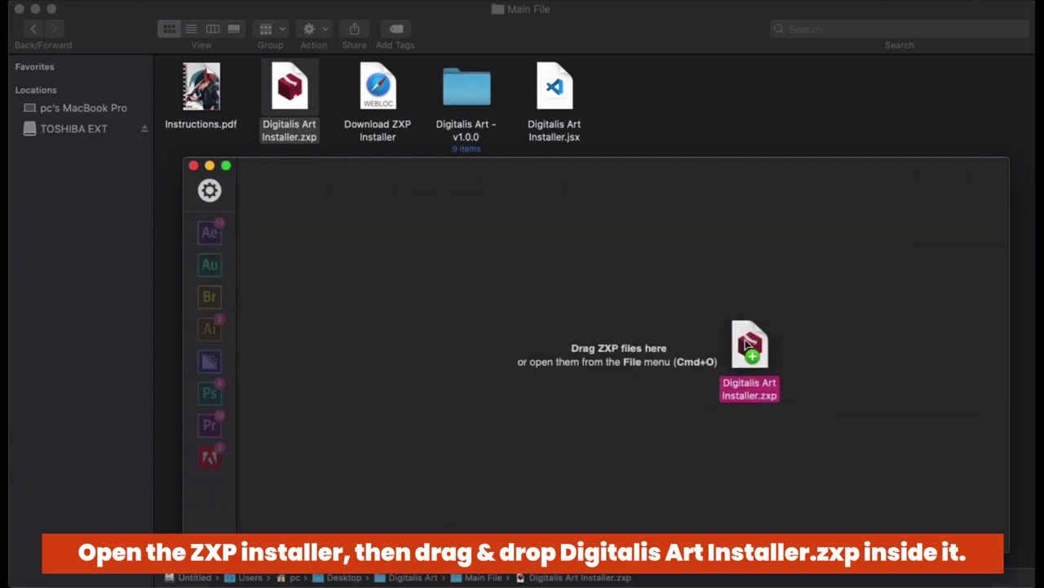
left_click_drag(771, 346, 721, 347)
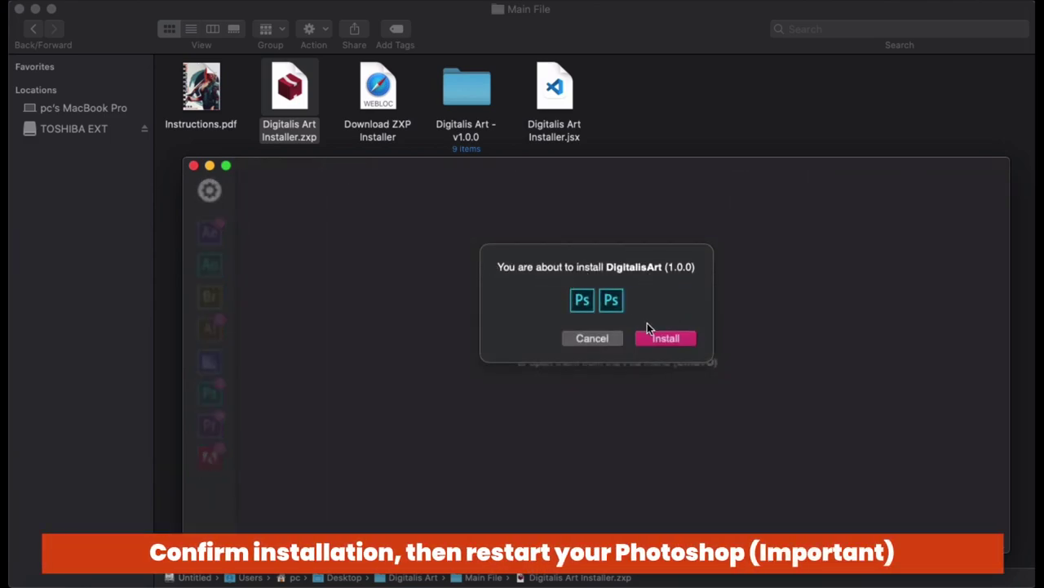
left_click(667, 339)
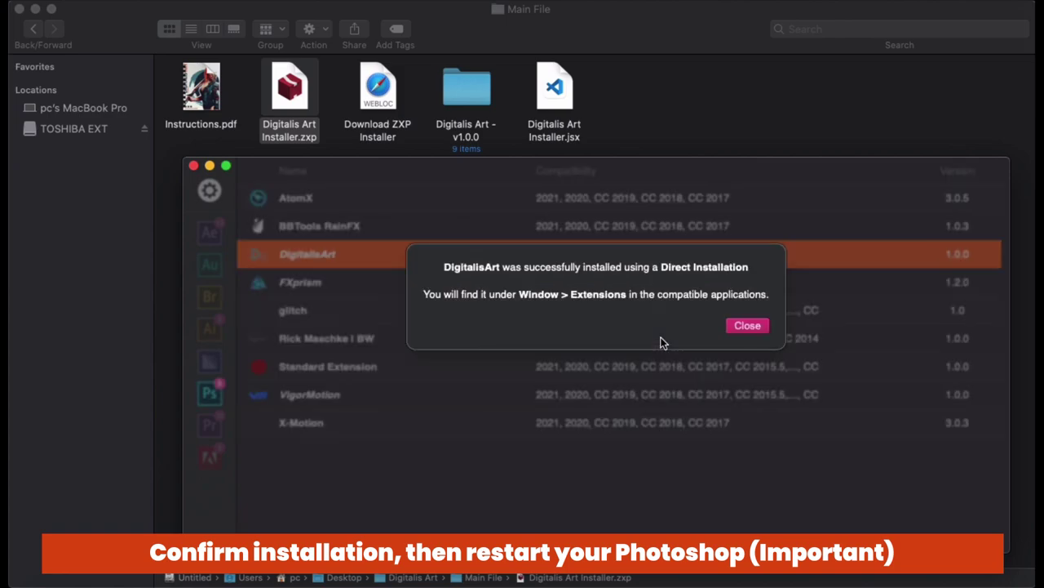
left_click(746, 328)
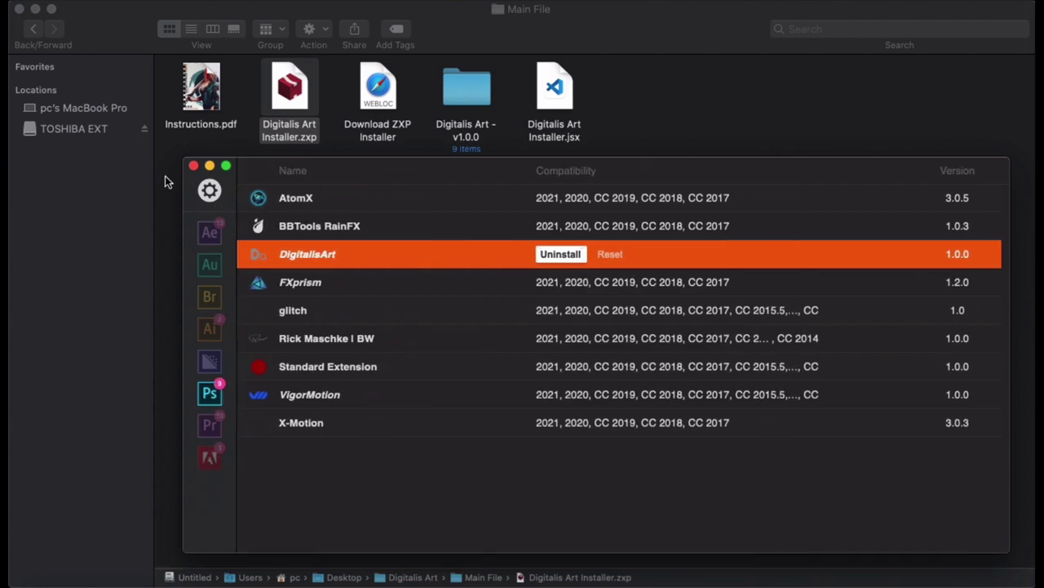
left_click(193, 166)
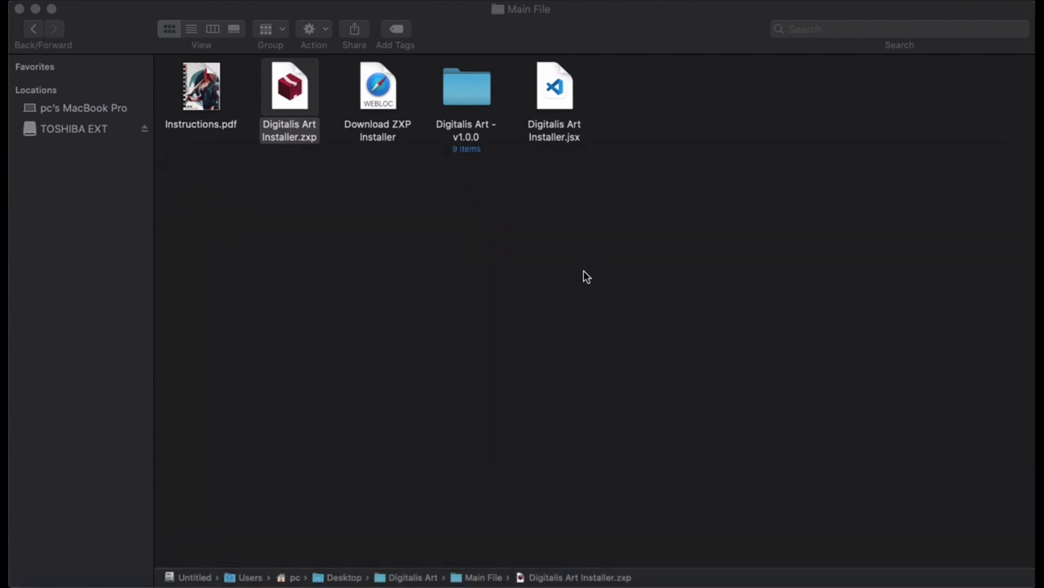
mouse_move(574, 559)
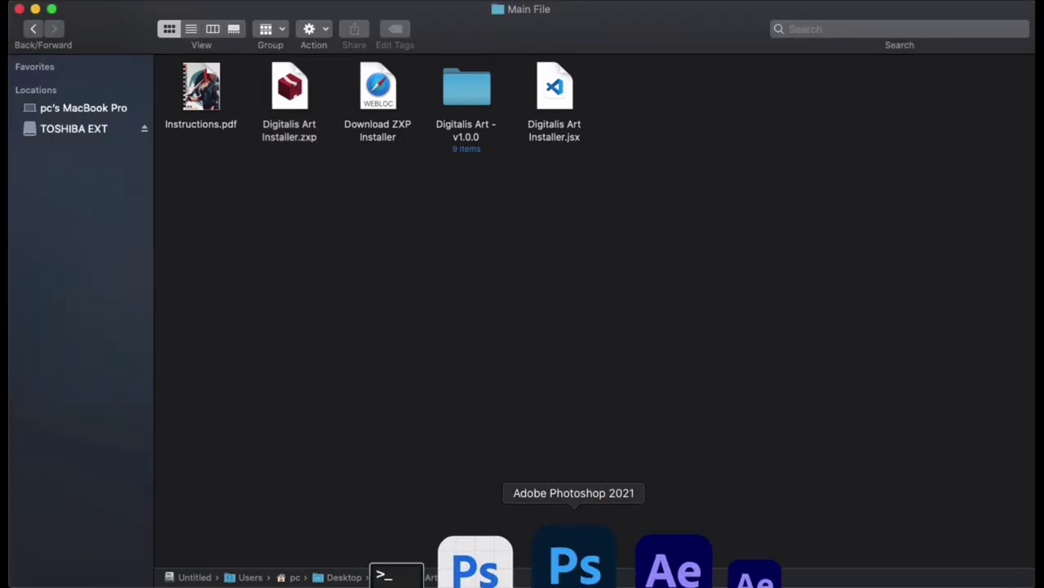
Step: Launch Photoshop 2021 and open Window > Extensions (legacy) > Digitalis Art, reloading the panel
left_click(573, 545)
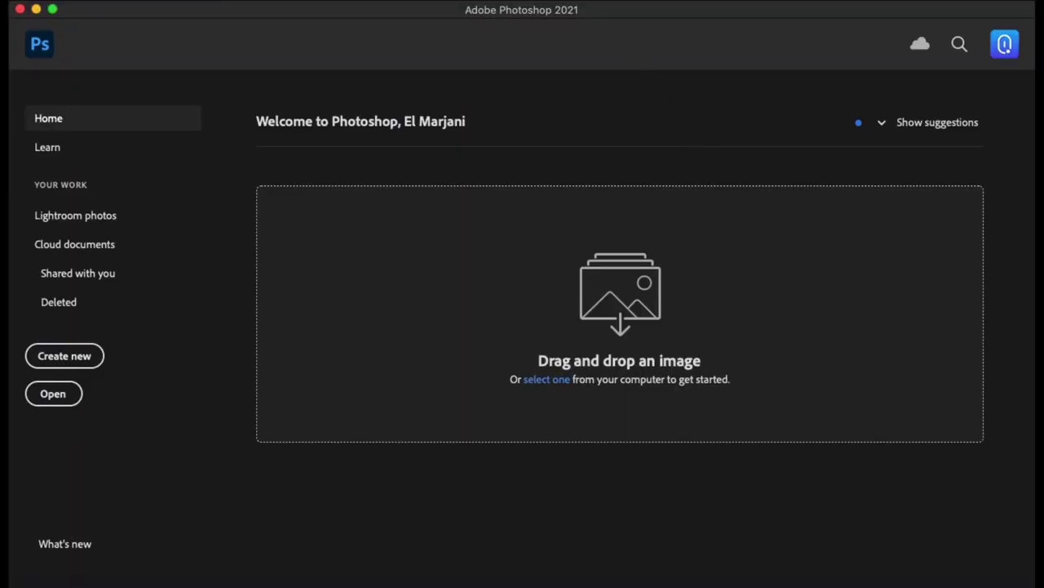
left_click(542, 2)
mouse_move(595, 65)
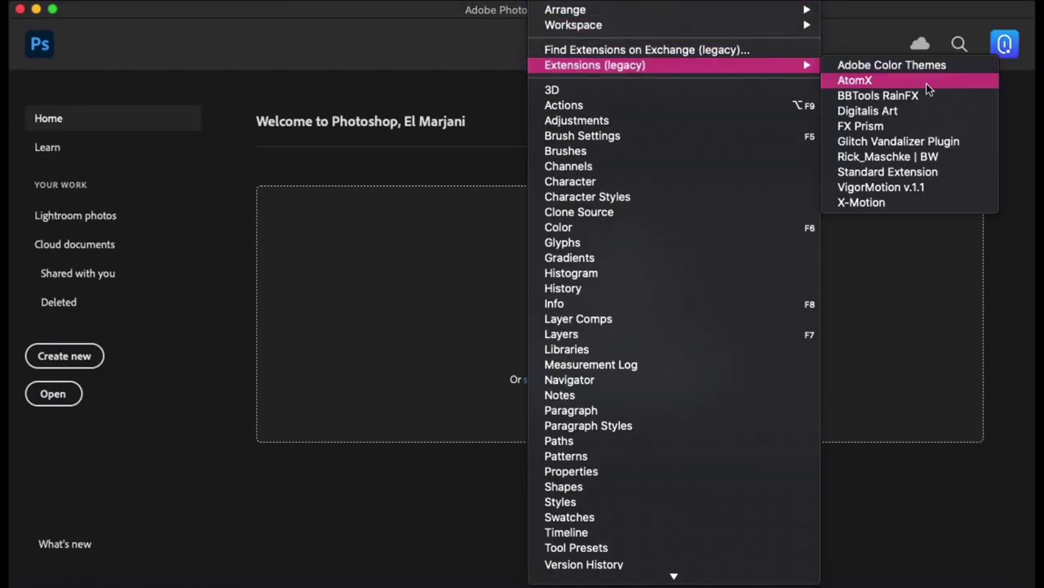
left_click(932, 122)
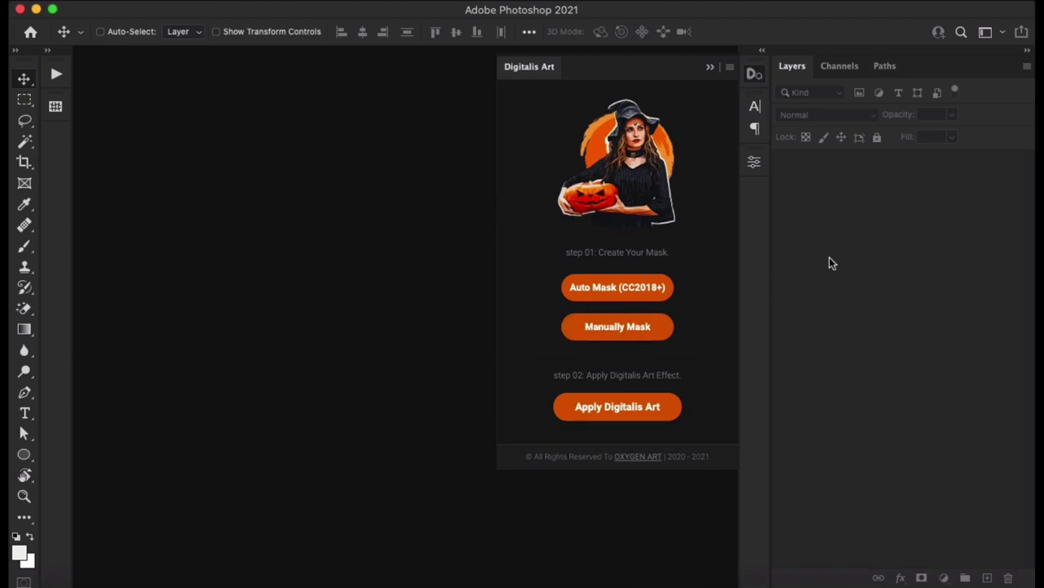
left_click(754, 75)
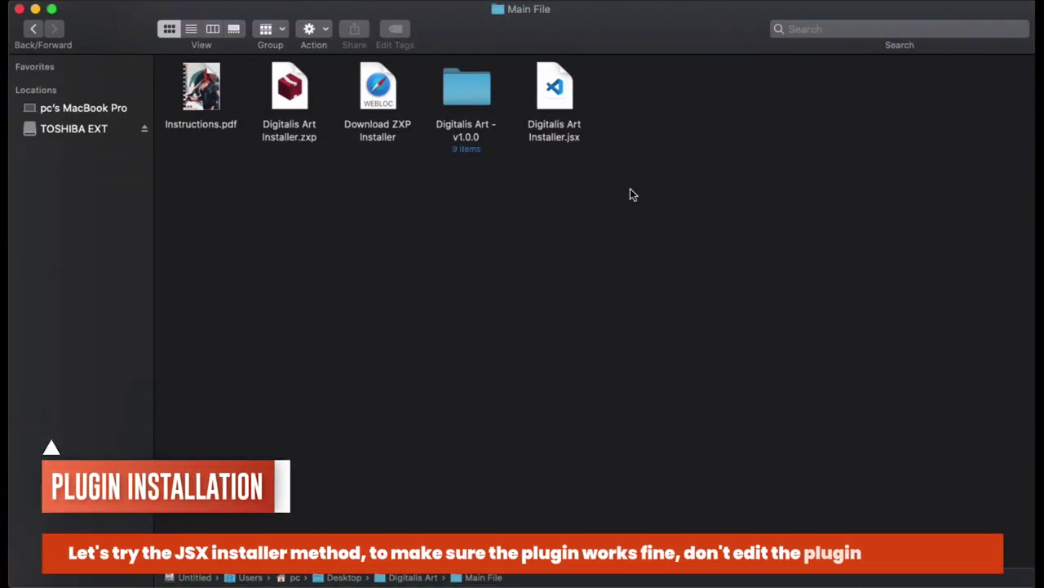
Step: Quick Look Digitalis Art Installer.jsx in Finder, then return to Photoshop
left_click_drag(630, 187, 455, 105)
left_click(571, 161)
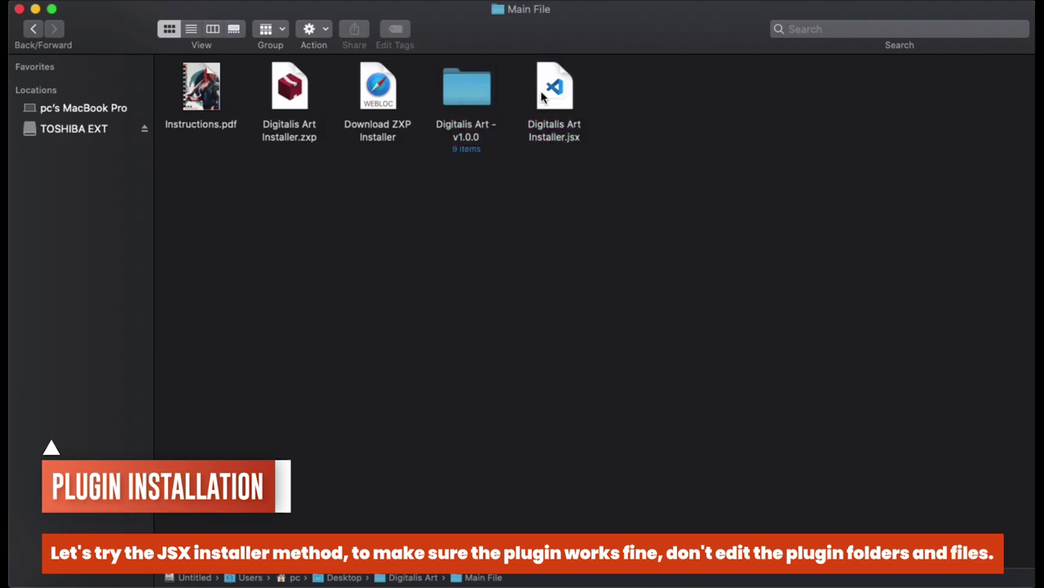
left_click(555, 90)
key("space")
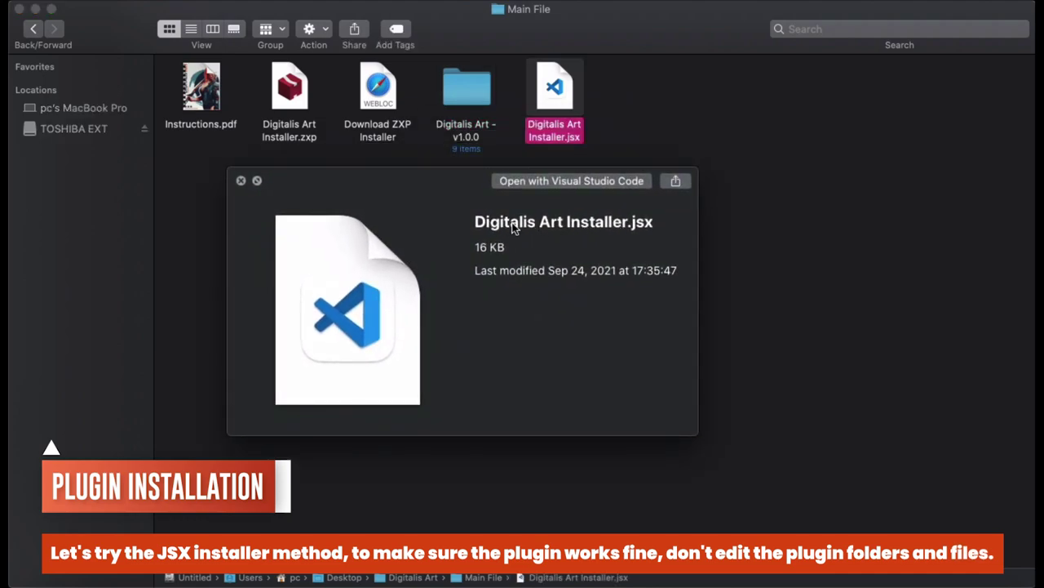
left_click(760, 261)
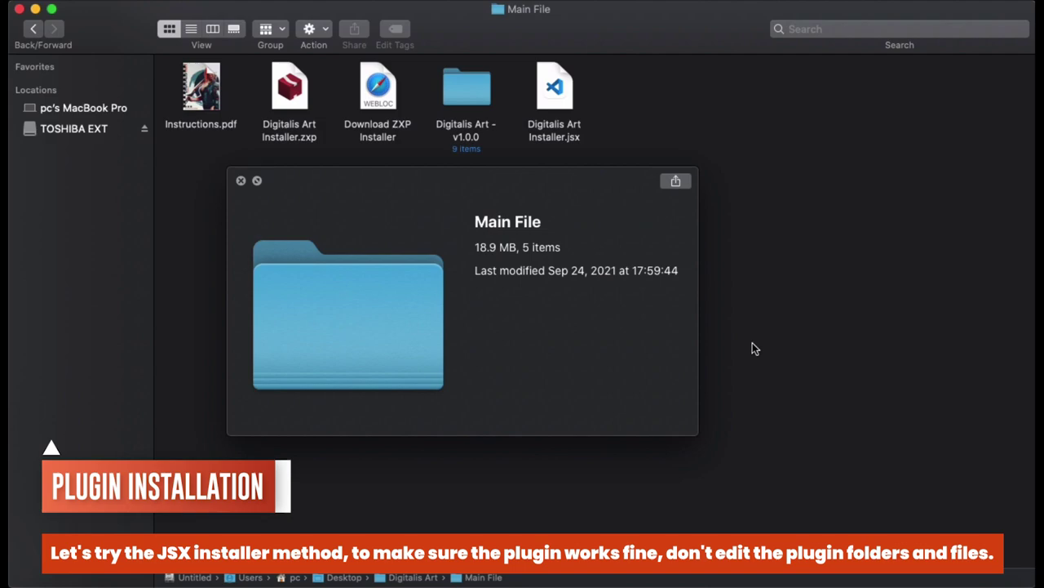
key("space")
left_click(576, 575)
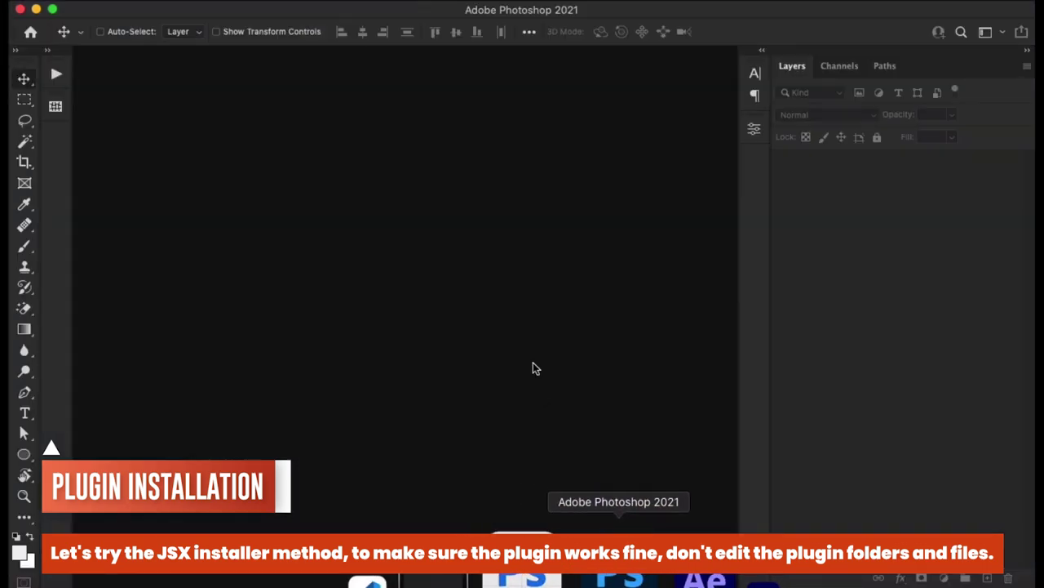
Step: Run the Digitalis Art Installer.jsx script in Photoshop via File > Scripts > Browse
left_click(137, 1)
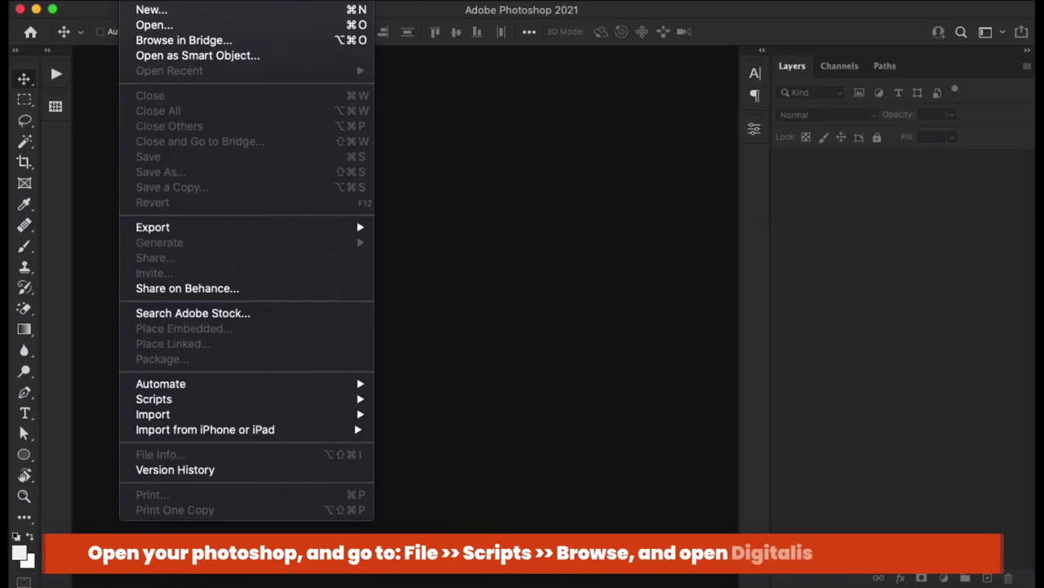
mouse_move(154, 399)
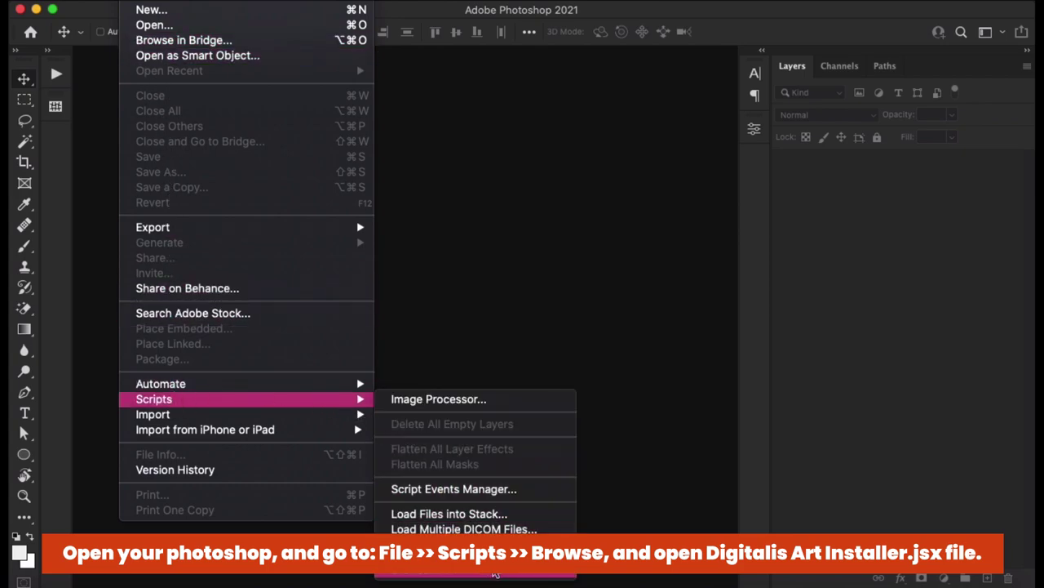
left_click(473, 576)
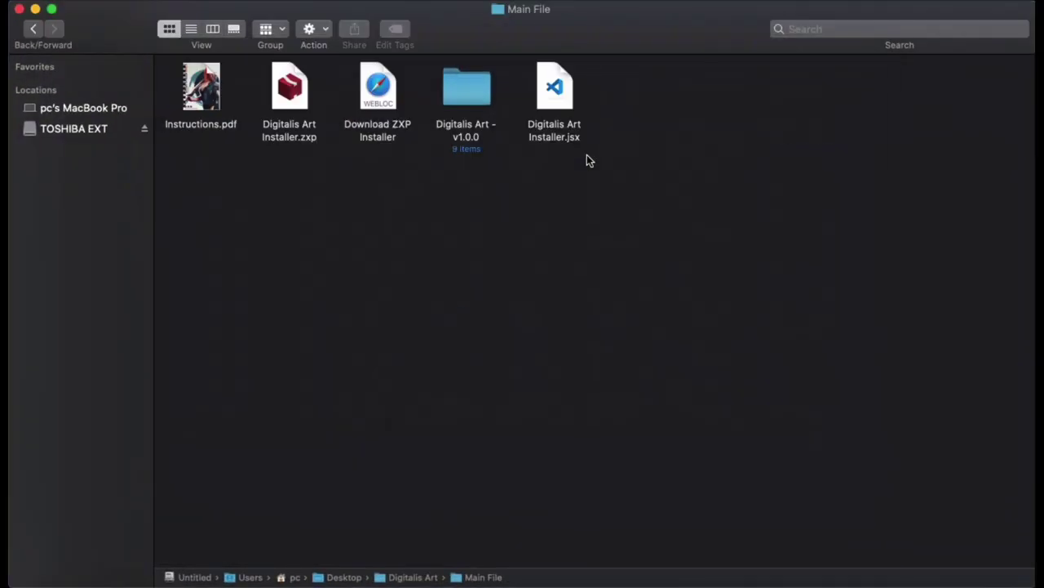
left_click(559, 129)
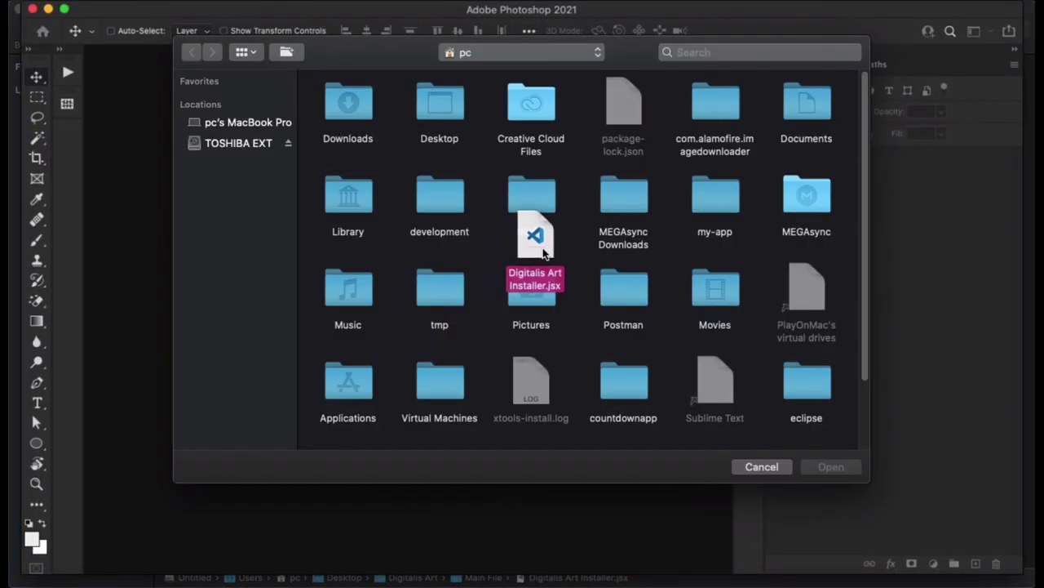
left_click_drag(559, 129, 549, 255)
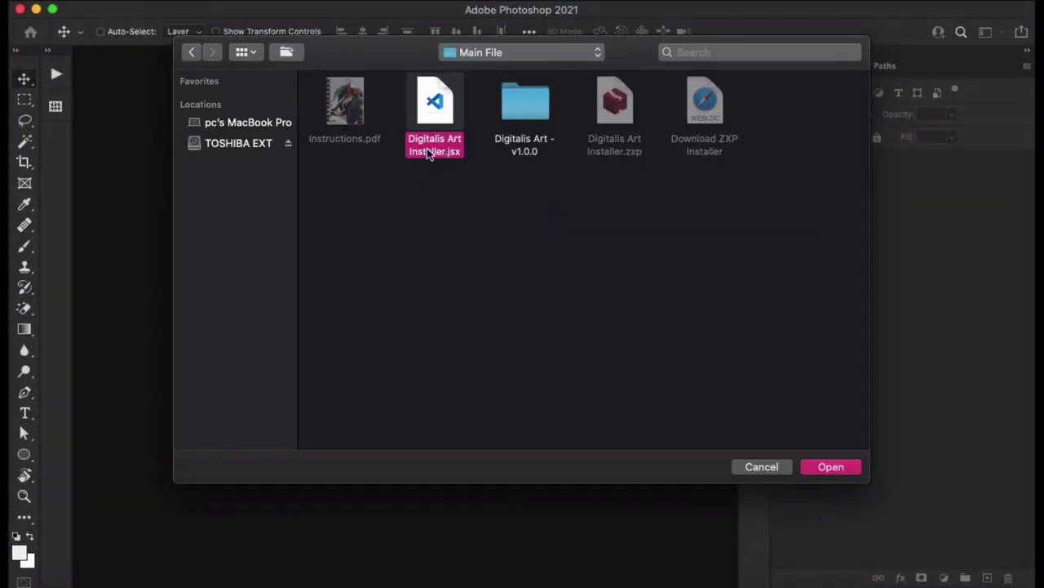
key("space")
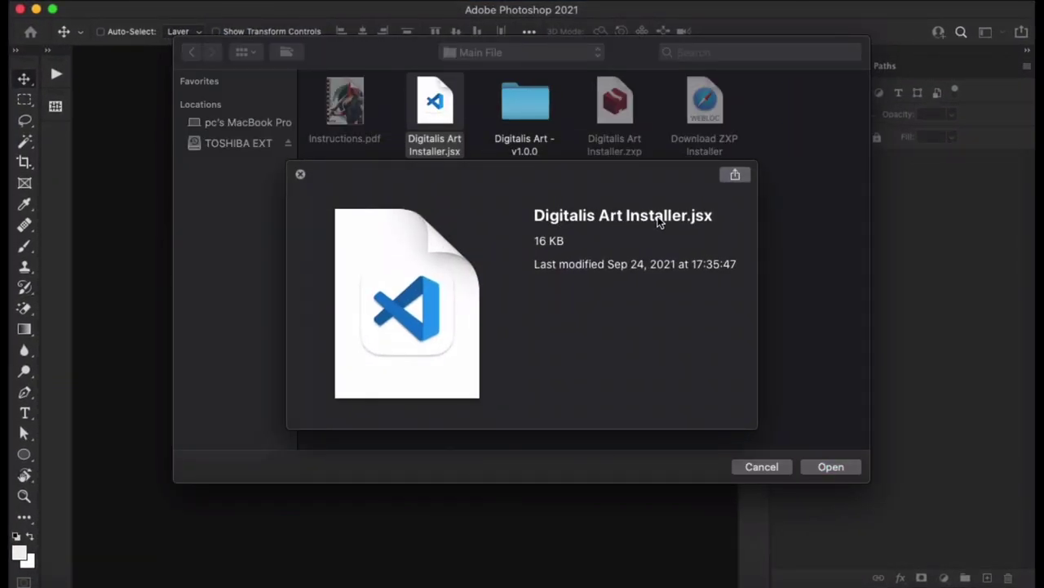
key("space")
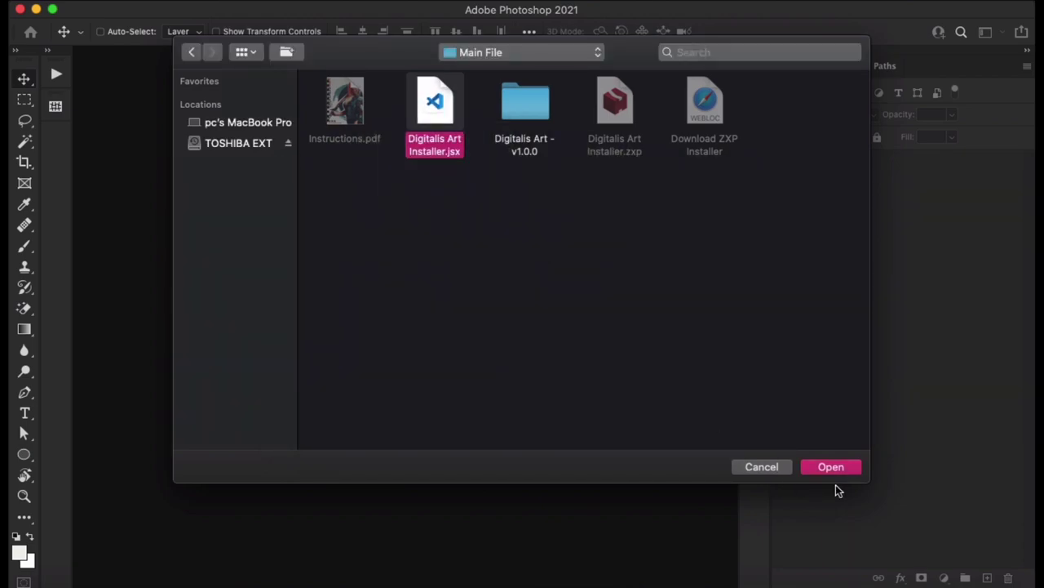
left_click(839, 465)
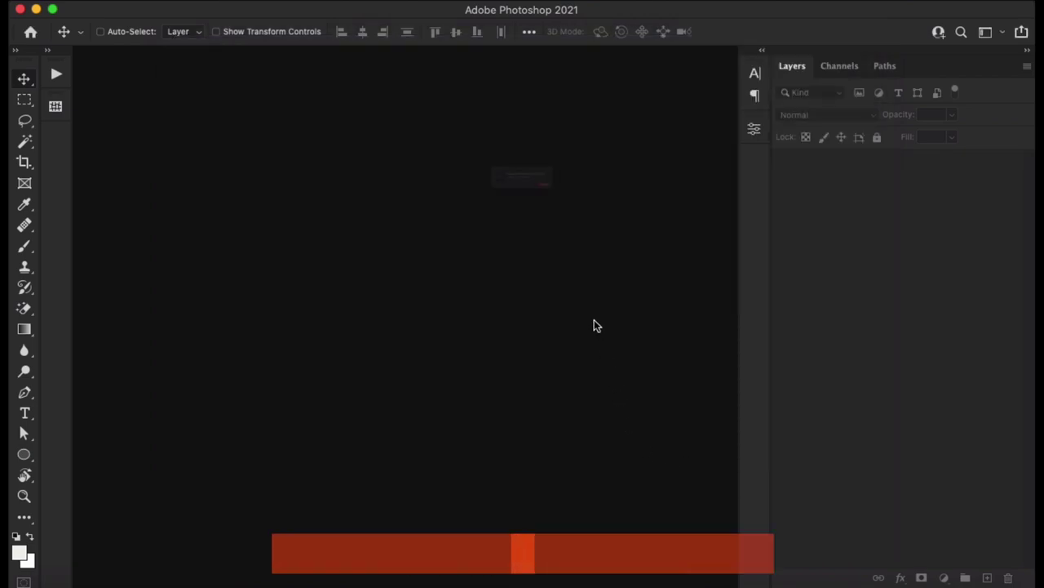
Step: Acknowledge the plugin-installed-successfully notice and quit Photoshop for a restart
left_click_drag(438, 154, 651, 155)
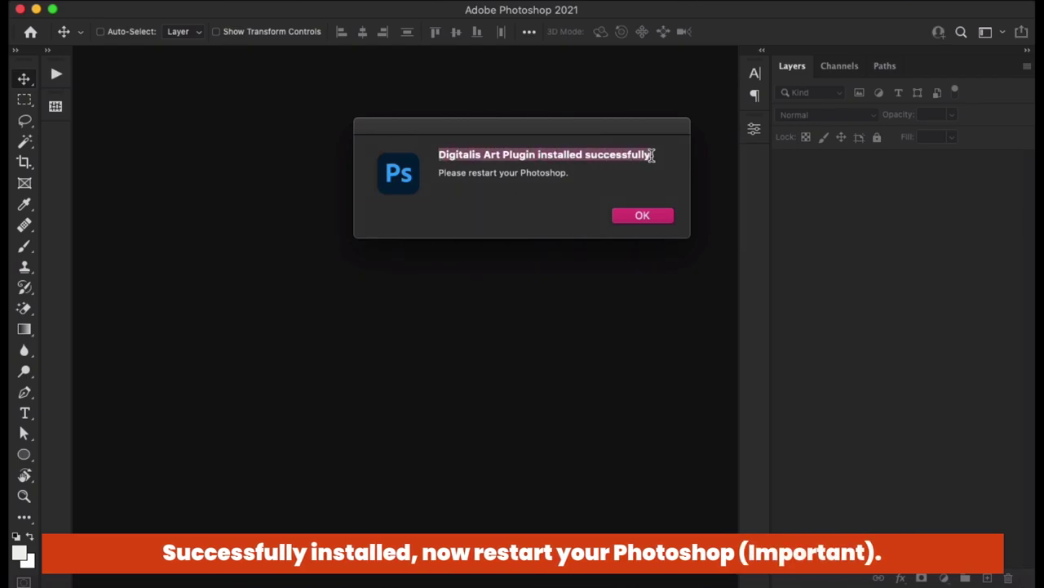
left_click_drag(446, 176, 590, 176)
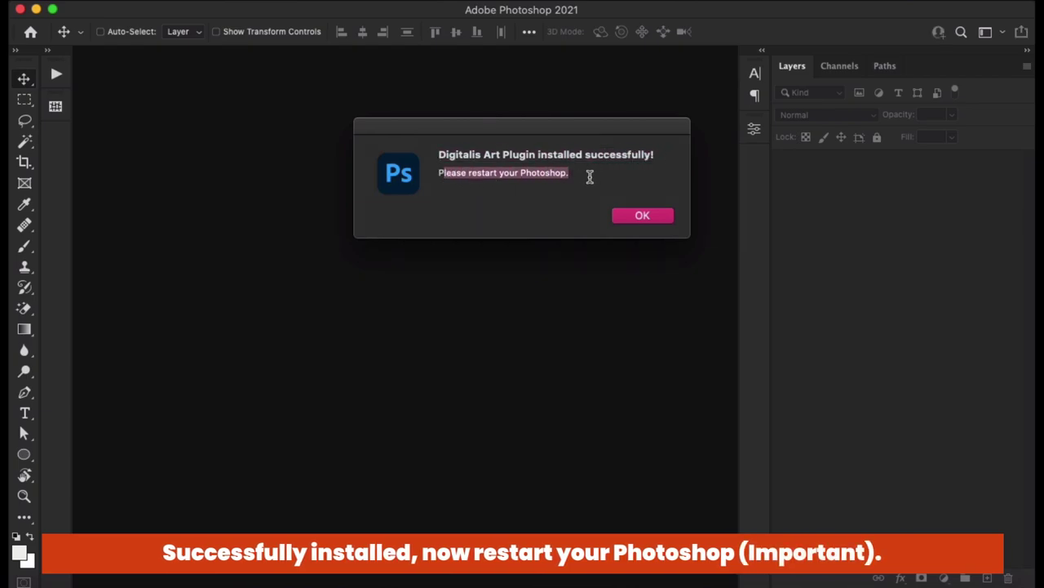
left_click(574, 176)
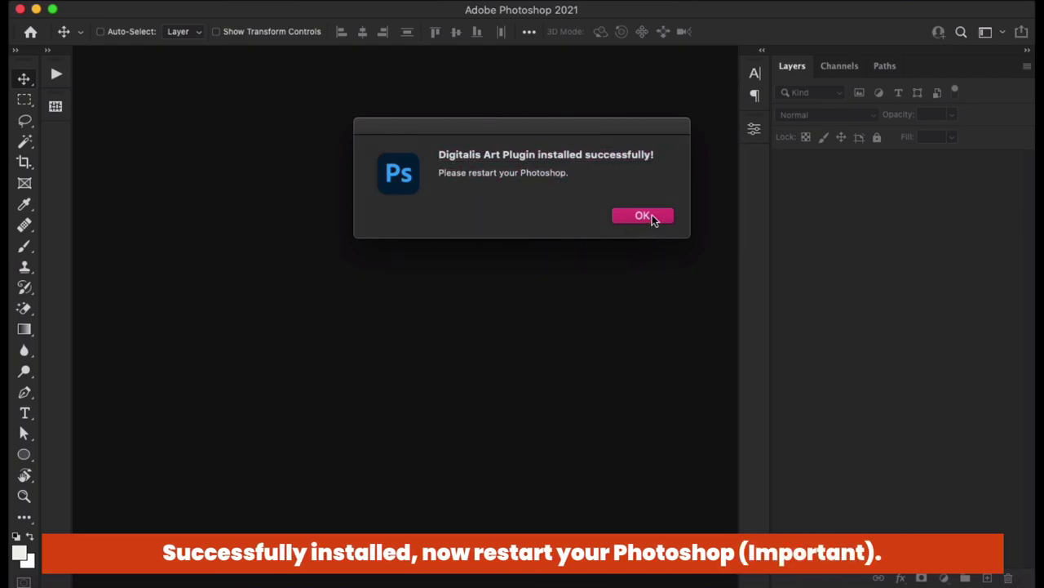
left_click(645, 217)
left_click(94, 5)
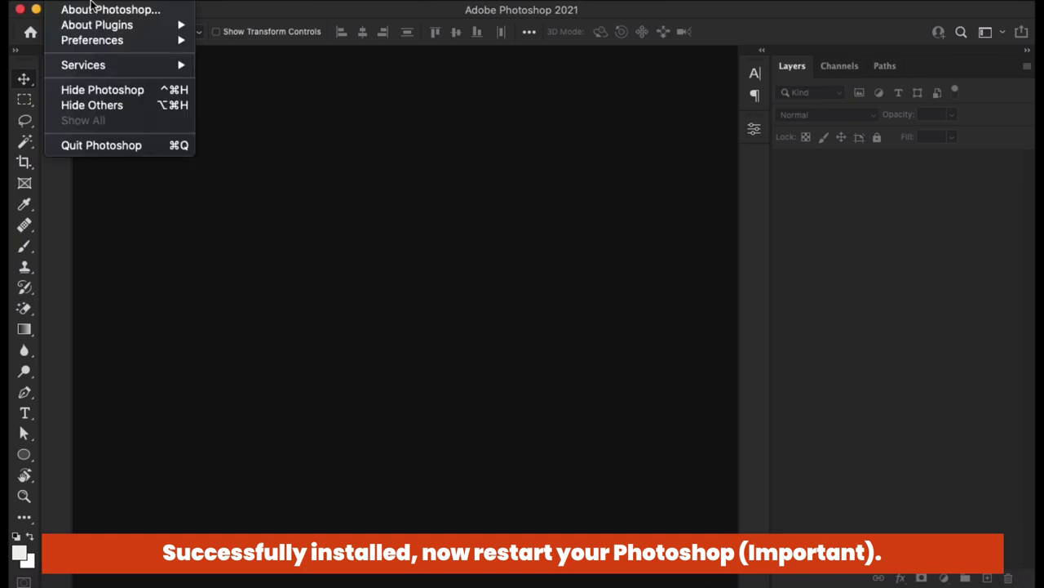
left_click(101, 145)
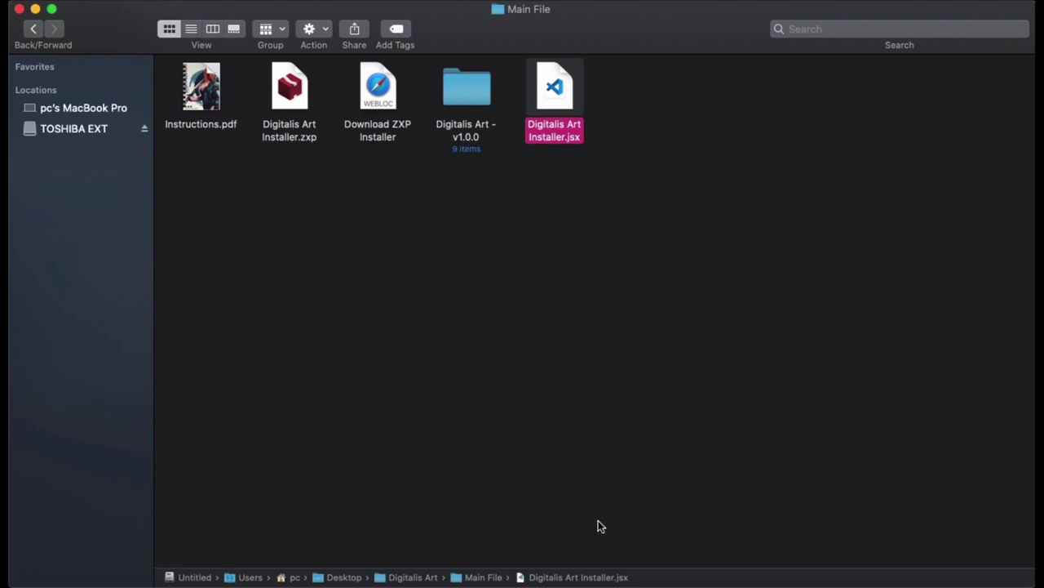
Step: Relaunch Photoshop, open the Digitalis Art panel from Extensions (legacy), then collapse it
left_click(560, 563)
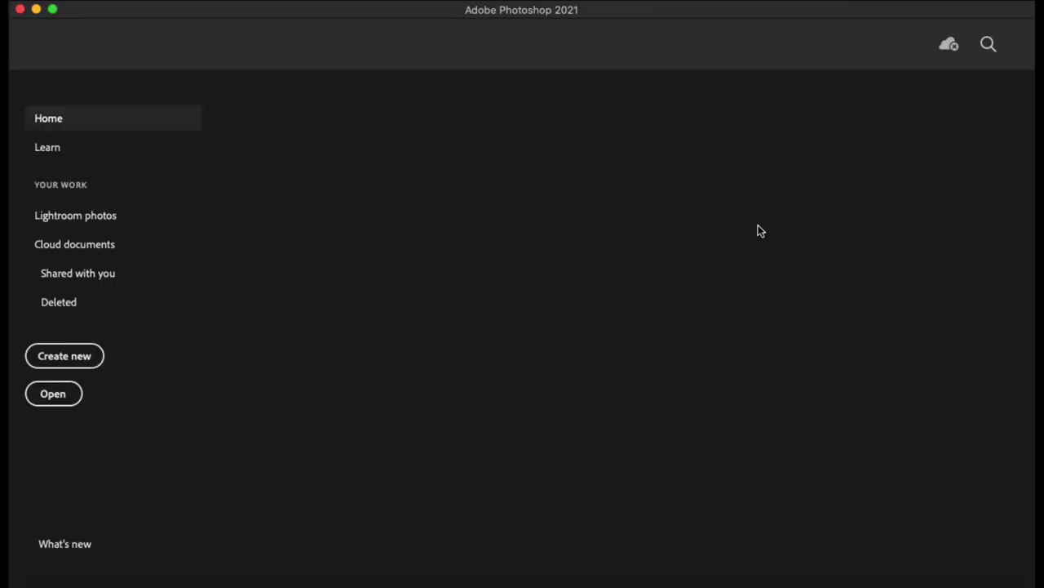
left_click(570, 7)
mouse_move(595, 66)
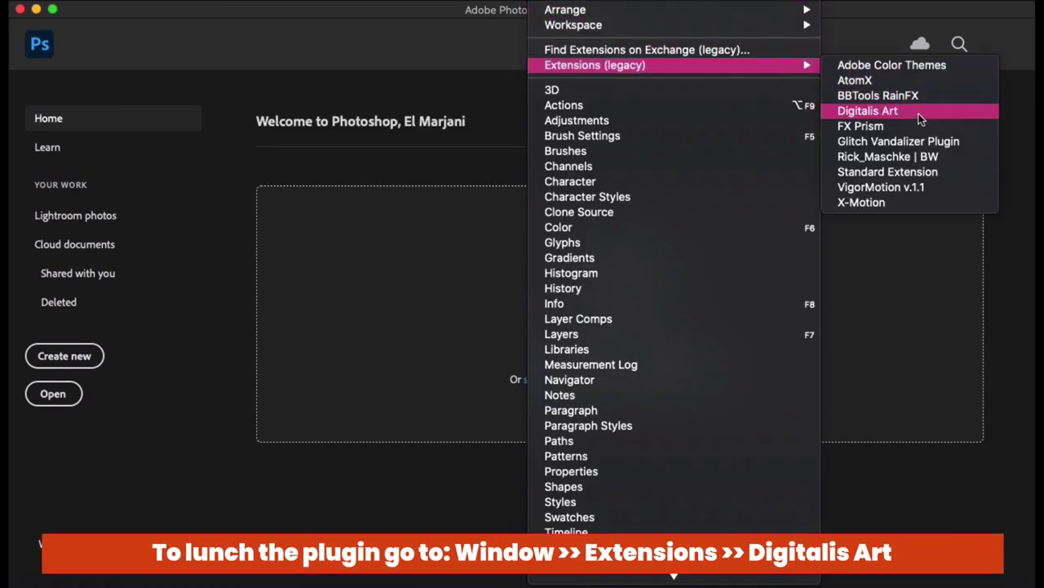
left_click(928, 119)
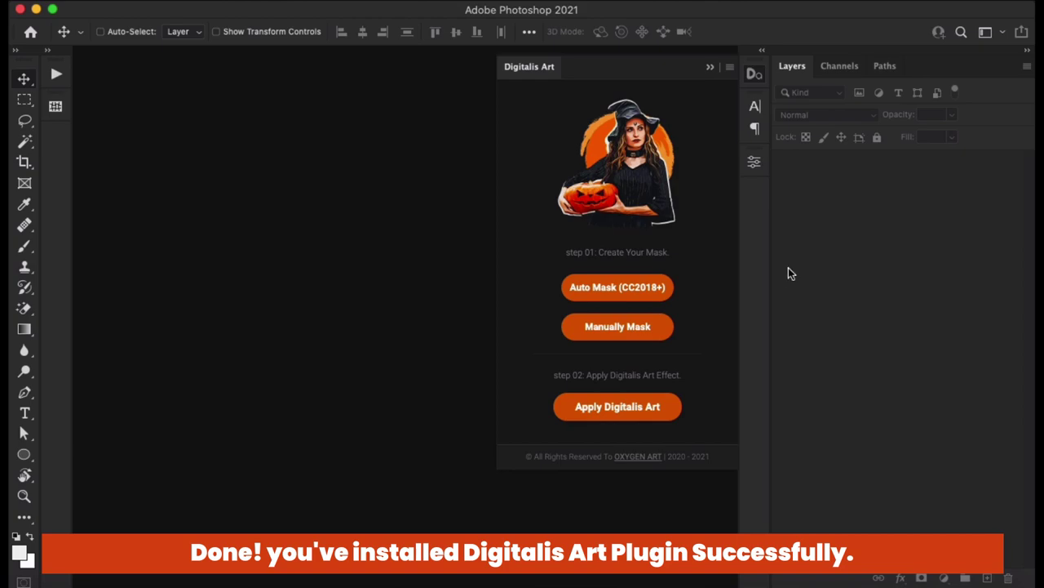
left_click(757, 81)
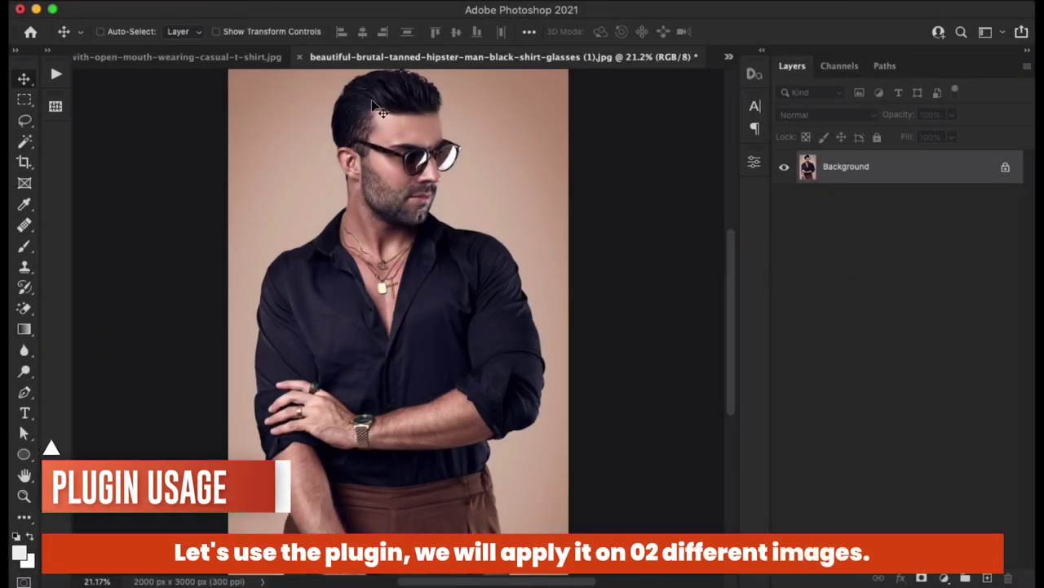
Step: Crop the man's photo to a 1:1 square of 3150 x 3149 px, centred with white sides
left_click(207, 57)
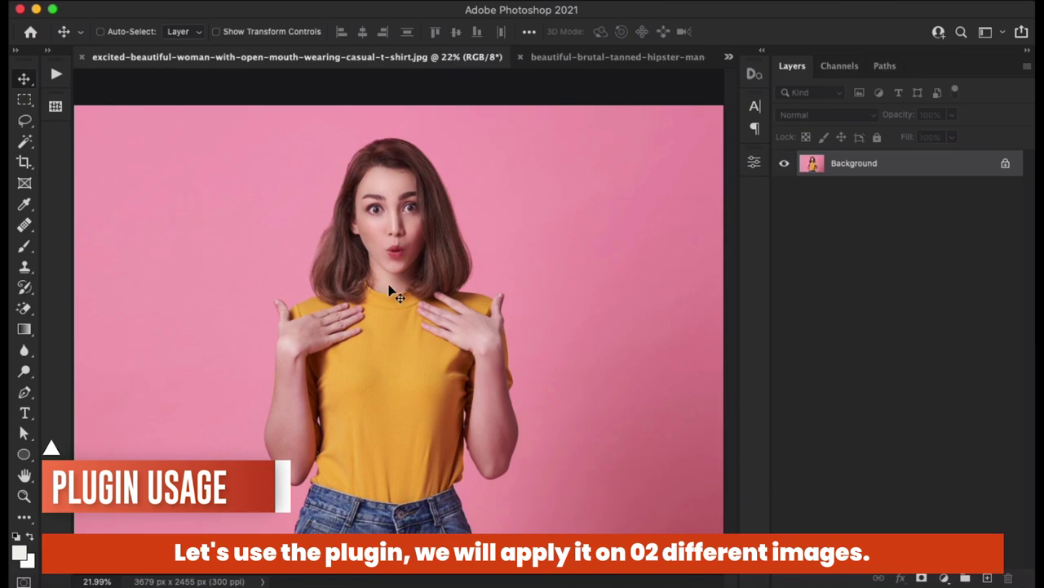
left_click(601, 65)
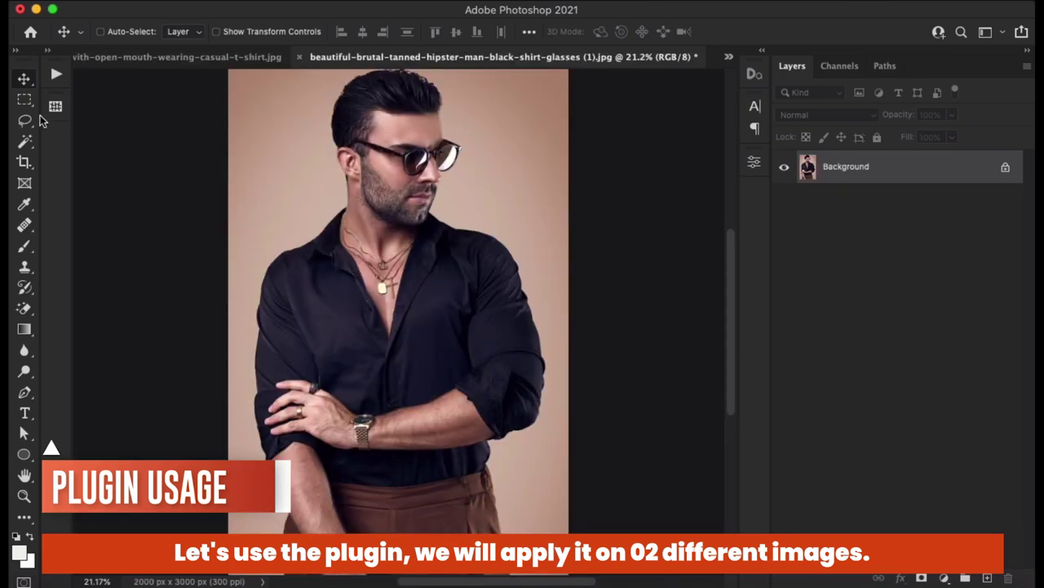
left_click(27, 162)
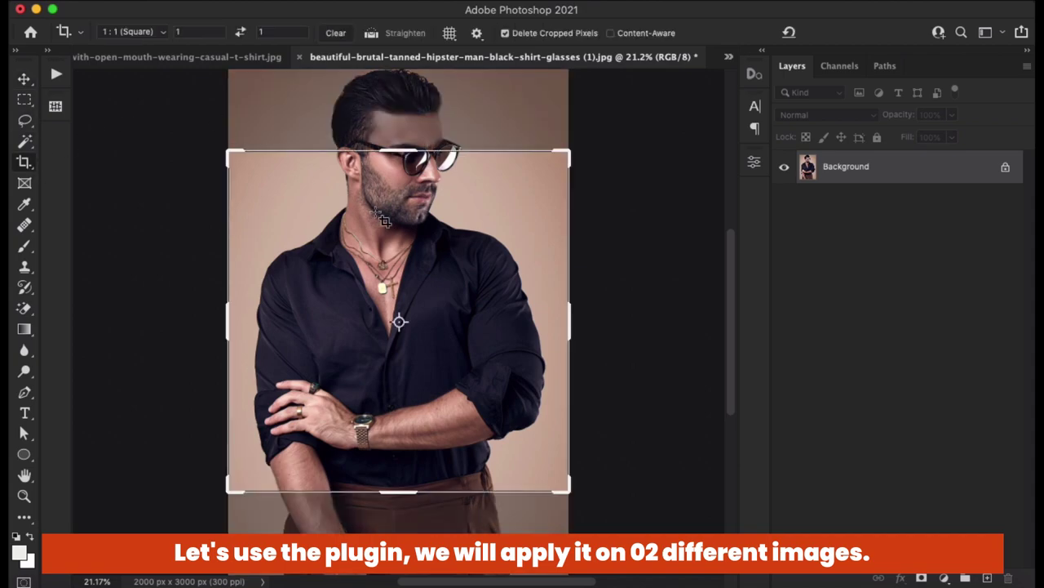
left_click(130, 32)
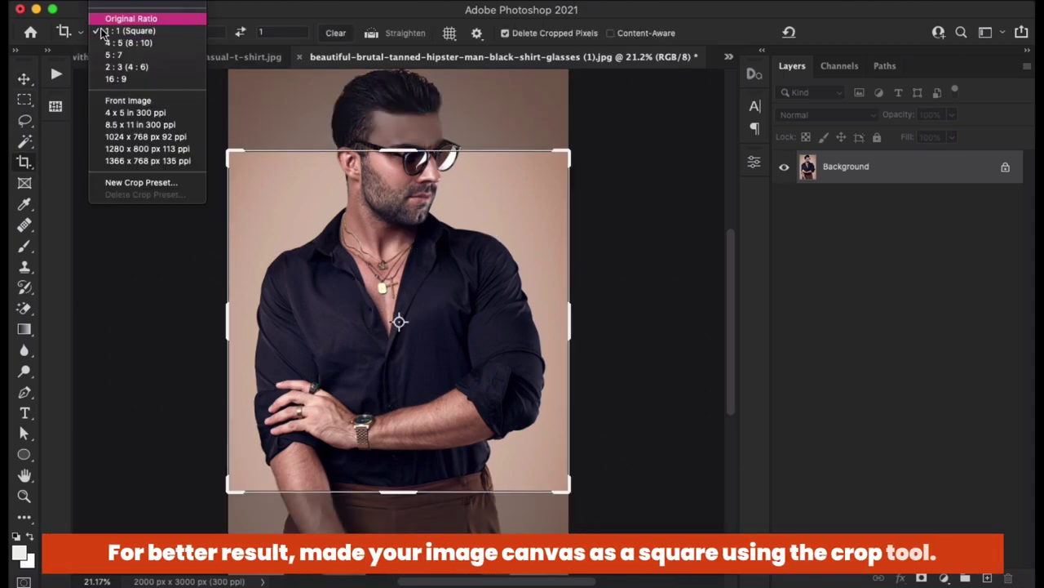
scroll(114, 40, "up", 1)
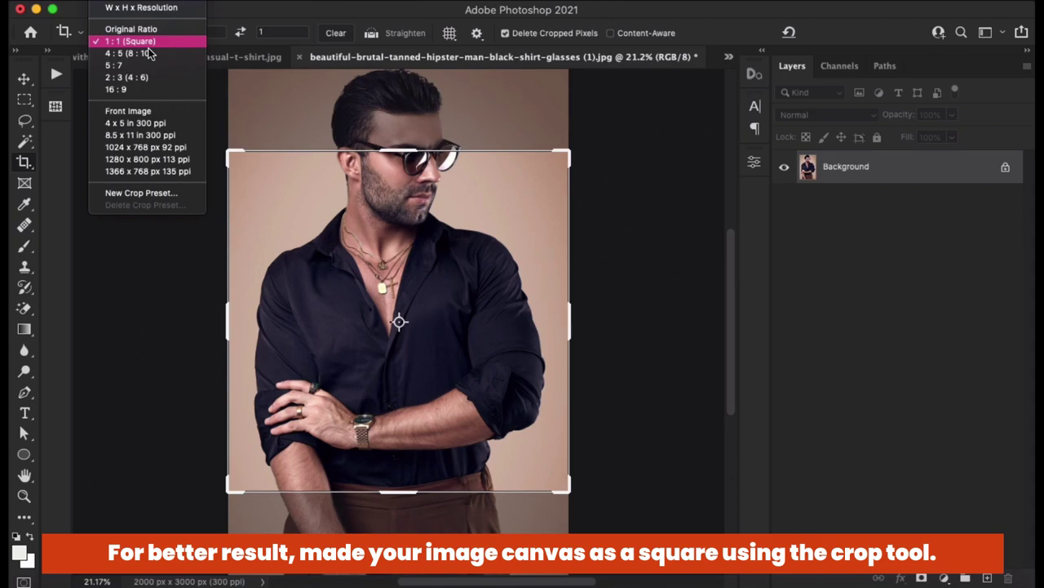
left_click(138, 41)
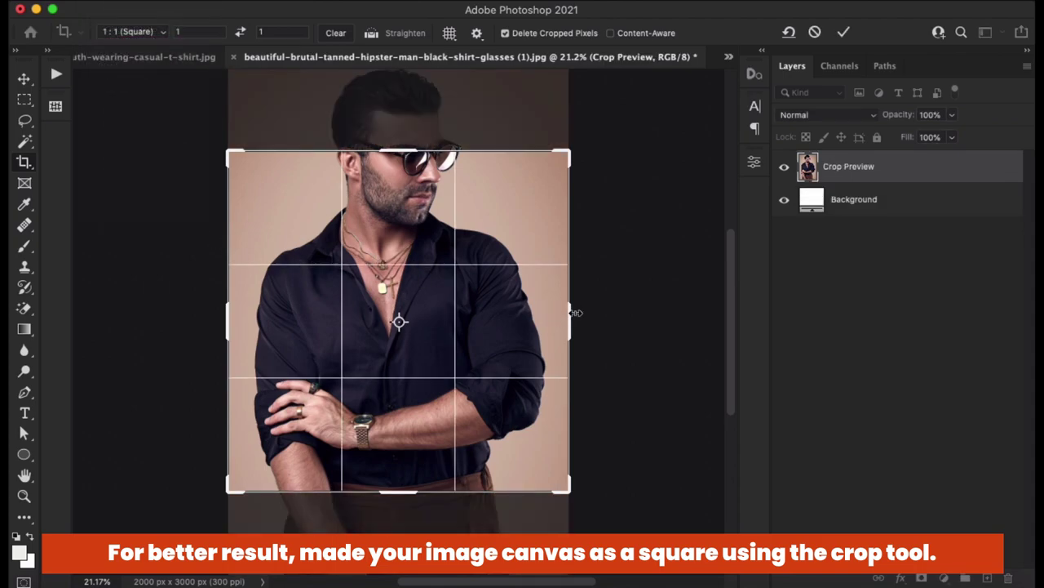
left_click_drag(577, 320, 645, 315)
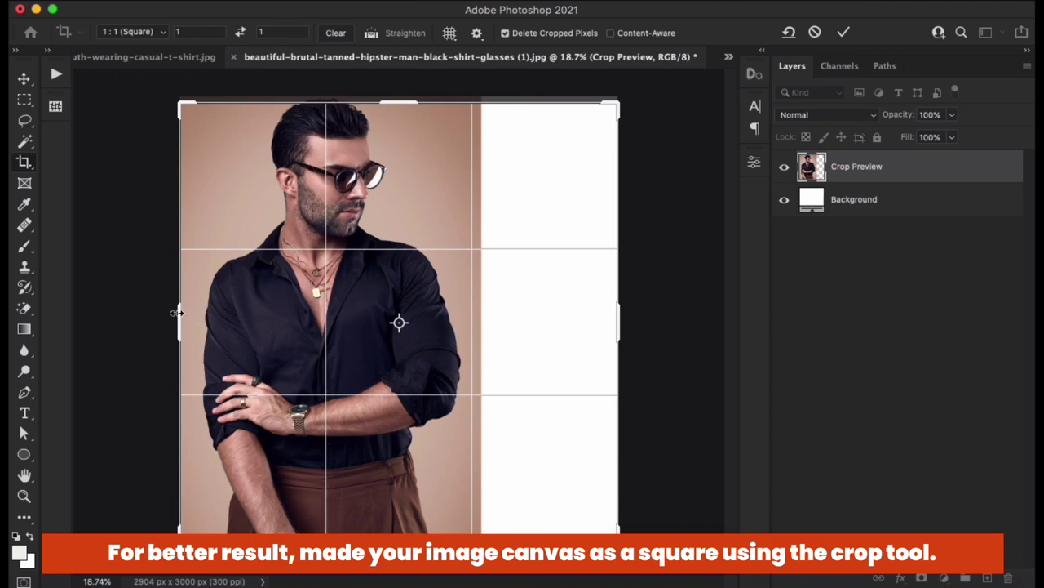
left_click_drag(176, 313, 171, 320)
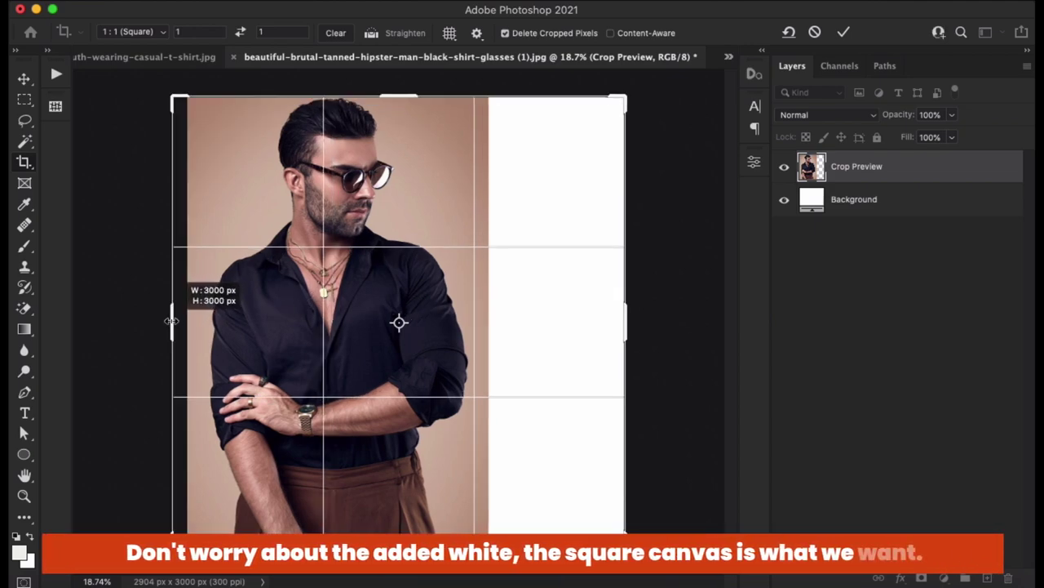
left_click_drag(455, 306, 517, 300)
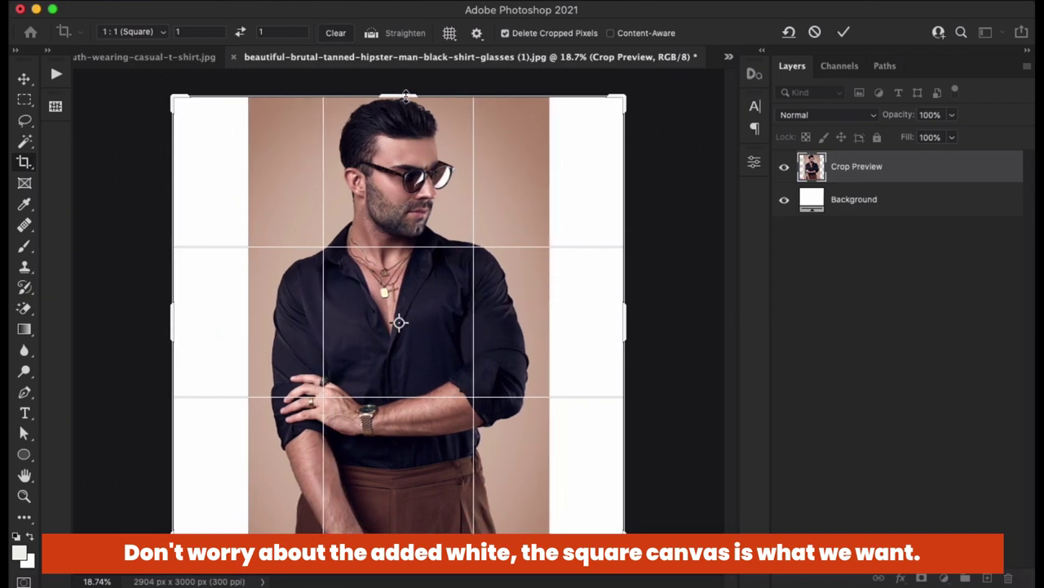
left_click_drag(406, 96, 398, 82)
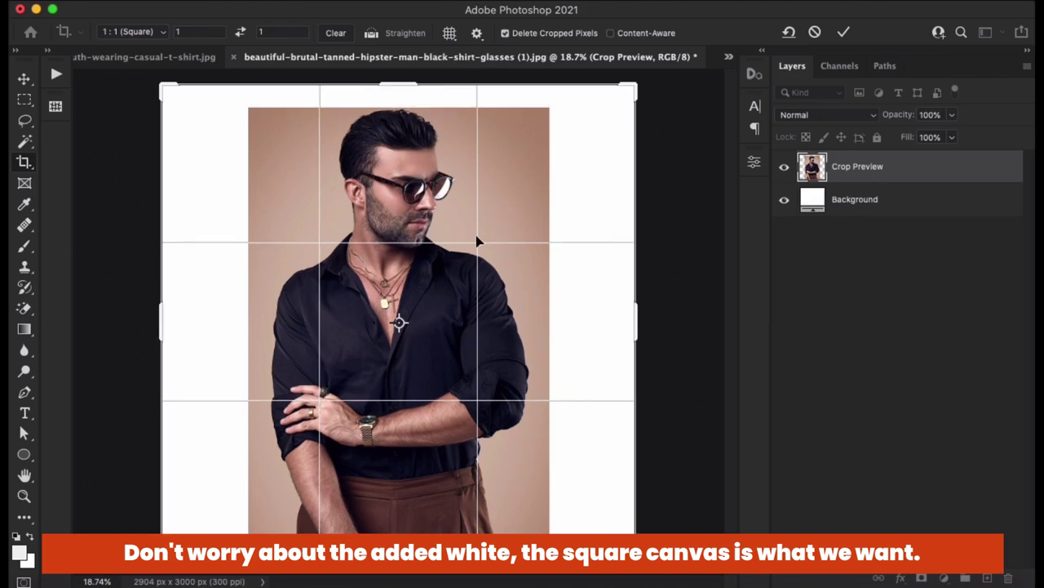
key("Return")
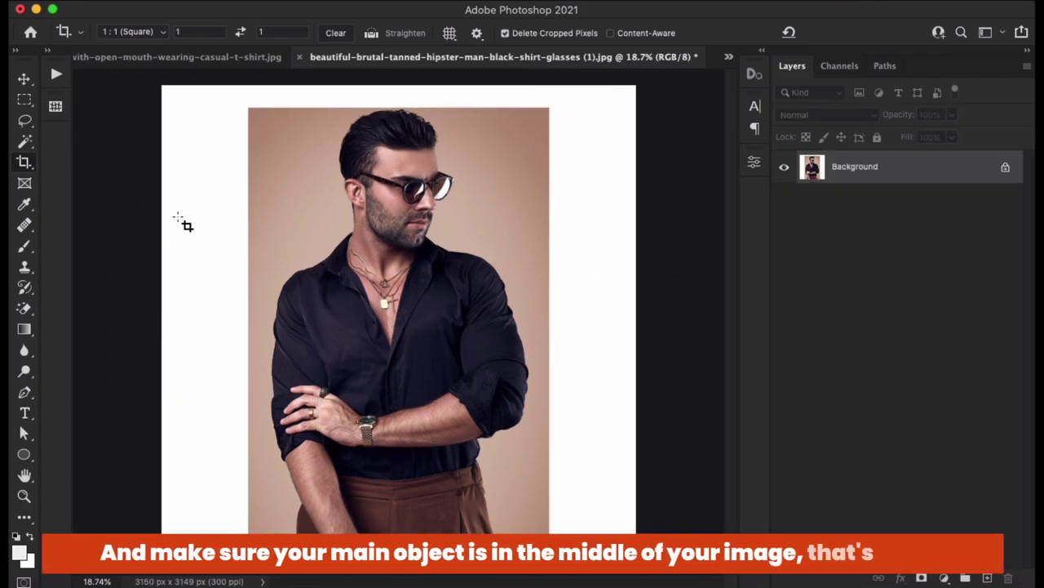
Step: Draw and clear a rectangular selection around the photo, then return to the Move tool
left_click(25, 99)
left_click_drag(233, 99, 560, 538)
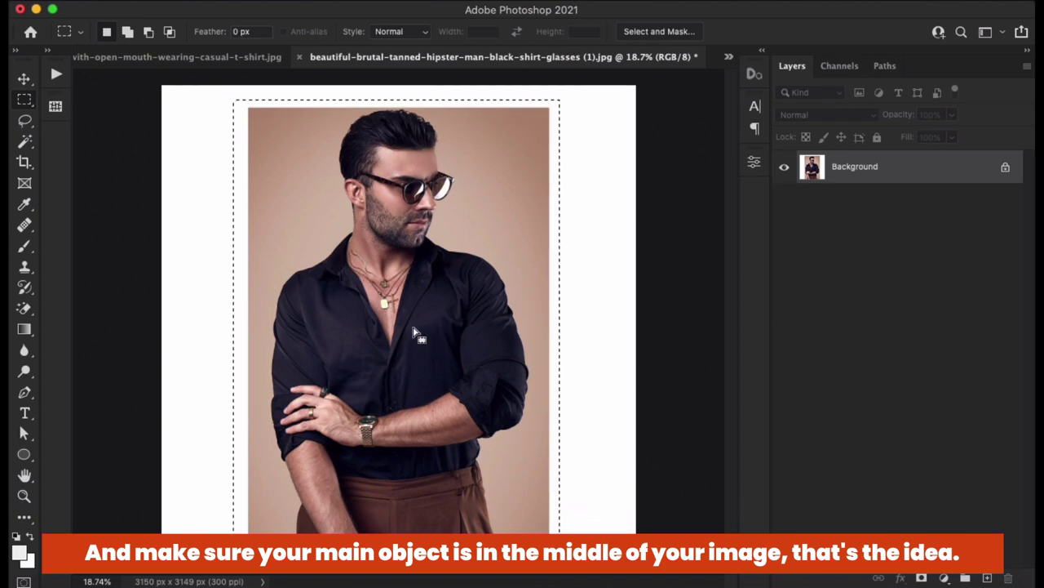
left_click(588, 195)
scroll(584, 182, "up", 1)
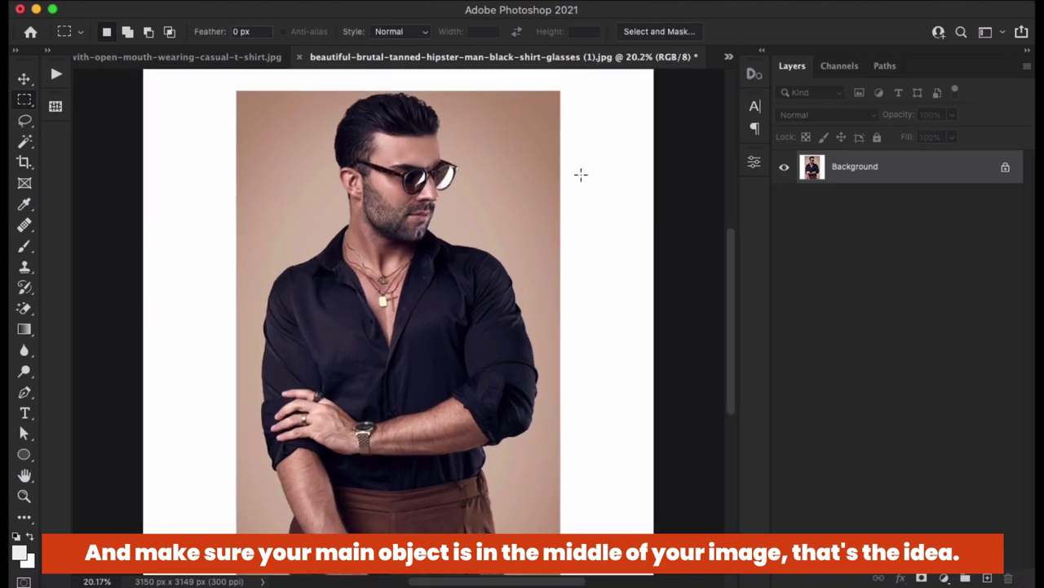
key("v")
left_click(220, 0)
mouse_move(241, 145)
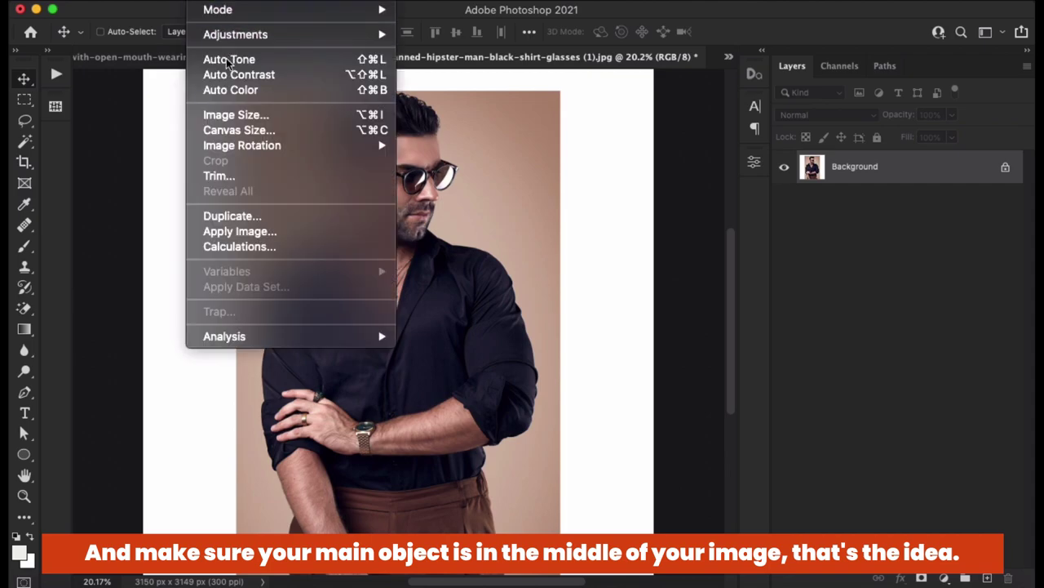
Step: Set Image Size height to 3000 px, giving 3001 x 3000 px at 300 ppi
left_click(236, 115)
key("Tab")
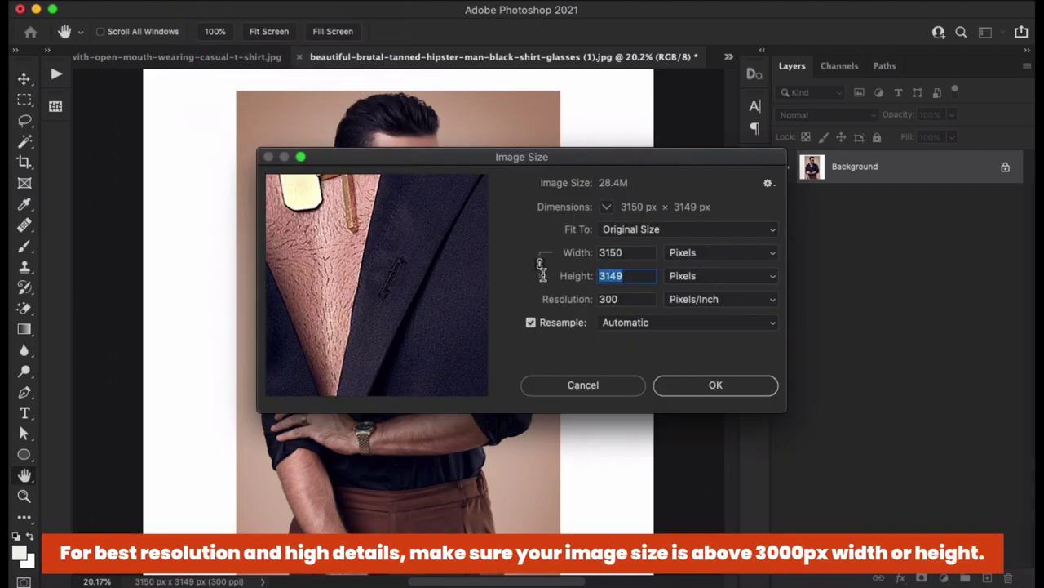
type("3000")
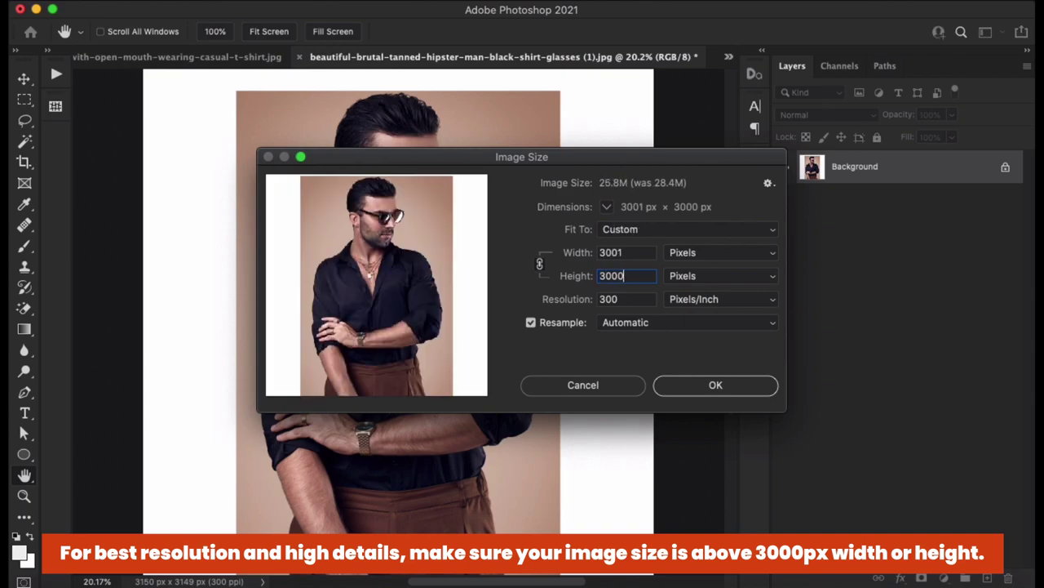
left_click(716, 385)
key("v")
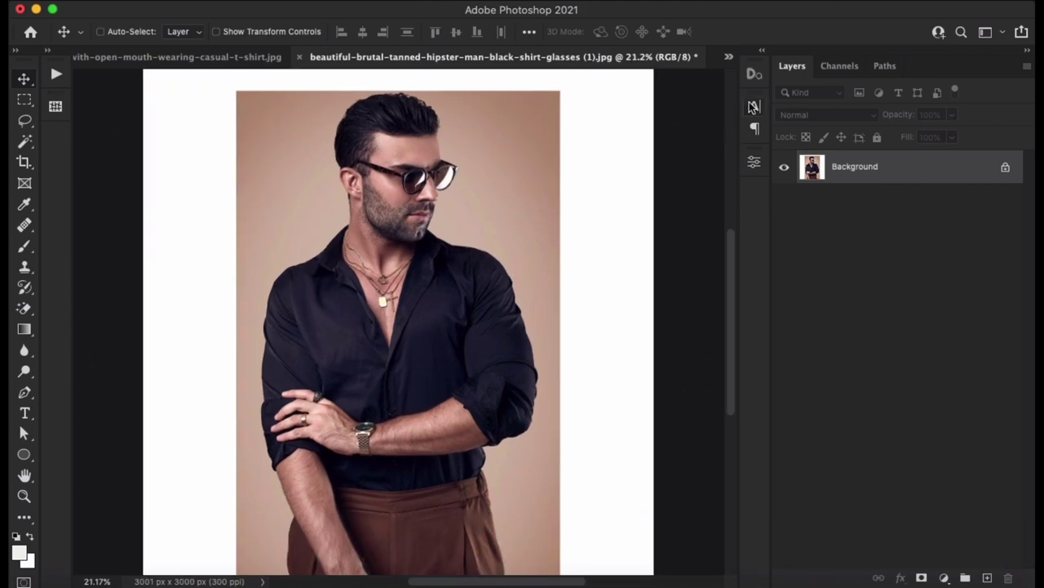
Step: Run Digitalis Art's Auto Mask (CC2018+) and dismiss the success message
left_click(754, 75)
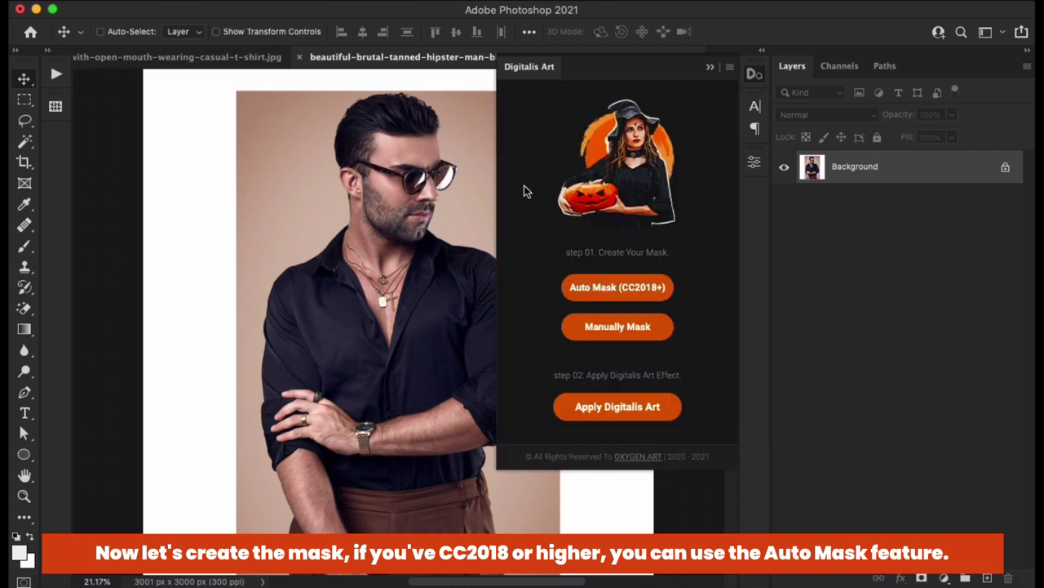
left_click(636, 290)
left_click(649, 292)
left_click(653, 290)
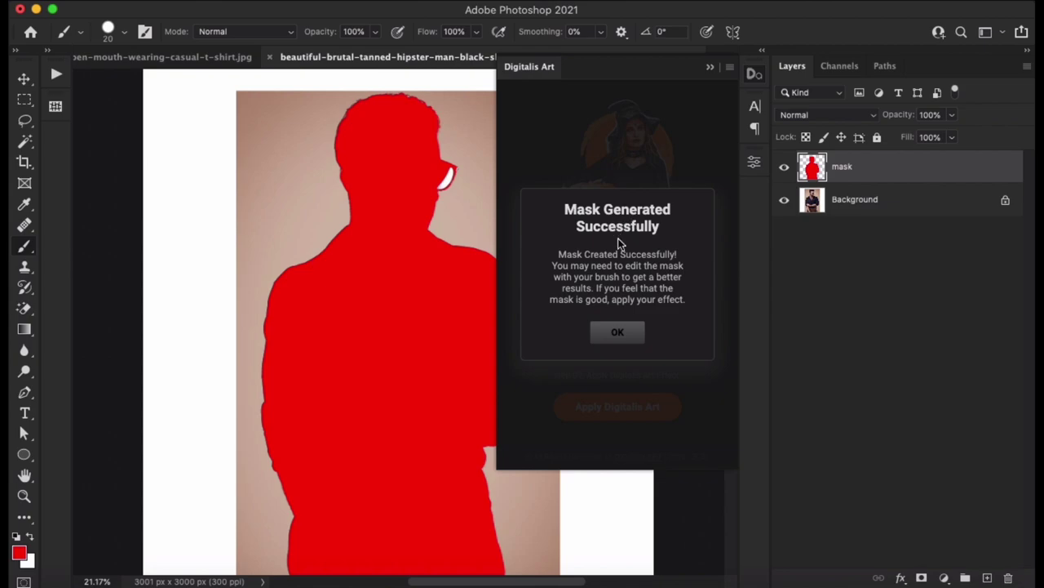
left_click(622, 333)
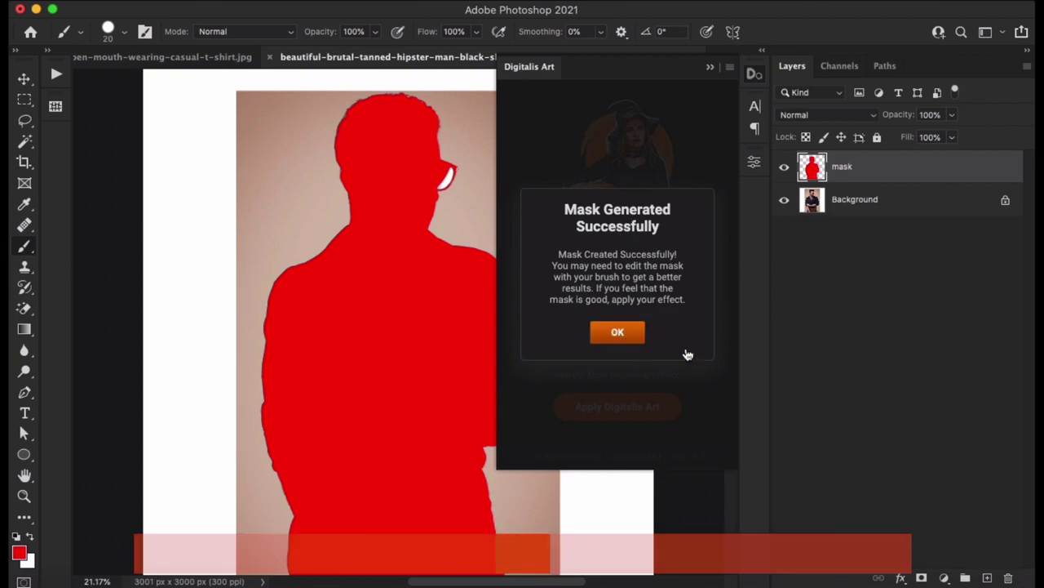
Step: Paint the mask gap beside the glasses, toggle the mask layer to check, and reopen Digitalis Art
left_click(759, 87)
scroll(473, 163, "up", 5)
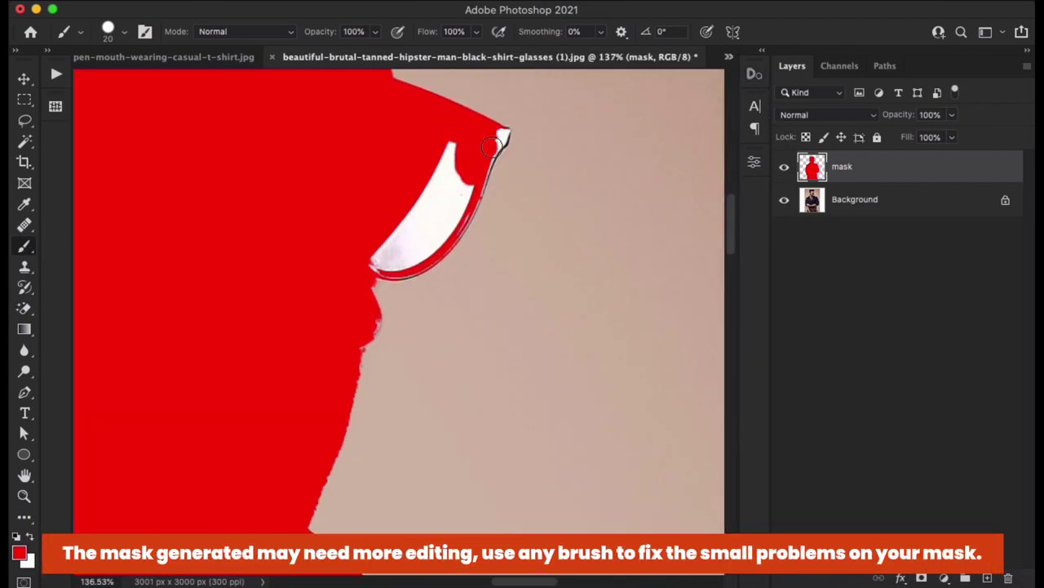
mouse_move(491, 146)
left_mouse_down()
mouse_move(449, 232)
mouse_move(396, 262)
mouse_move(412, 257)
left_mouse_up()
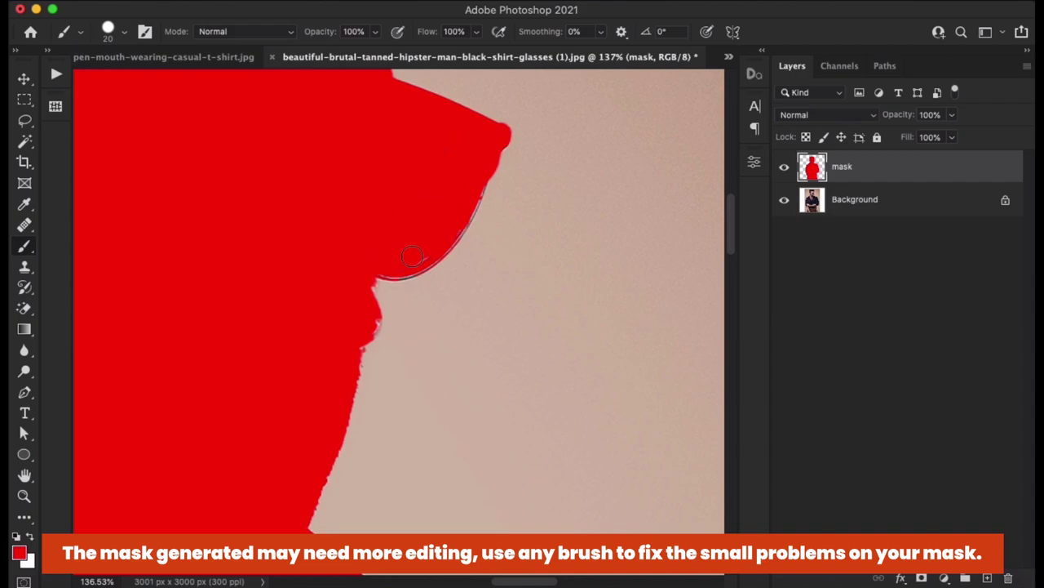
scroll(412, 256, "down", 5)
scroll(699, 327, "down", 3)
scroll(595, 355, "right", 5)
scroll(592, 343, "left", 3)
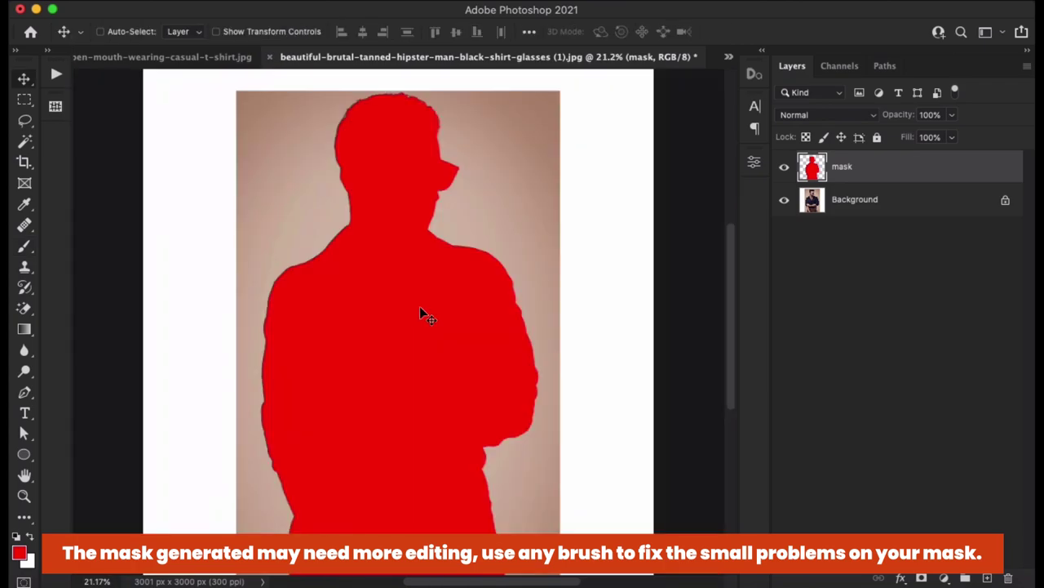
left_click(785, 167)
left_click(784, 168)
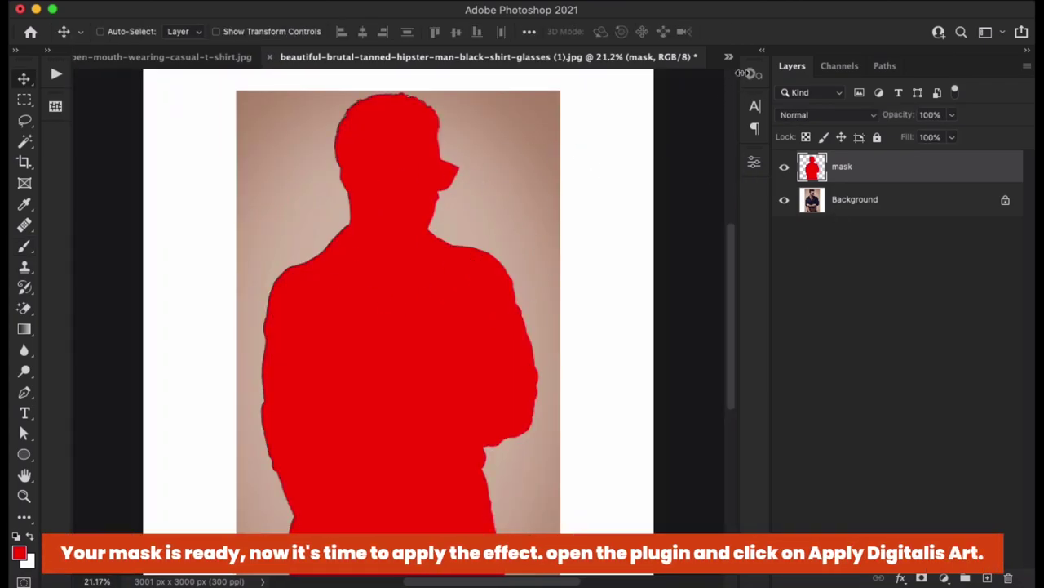
left_click(754, 73)
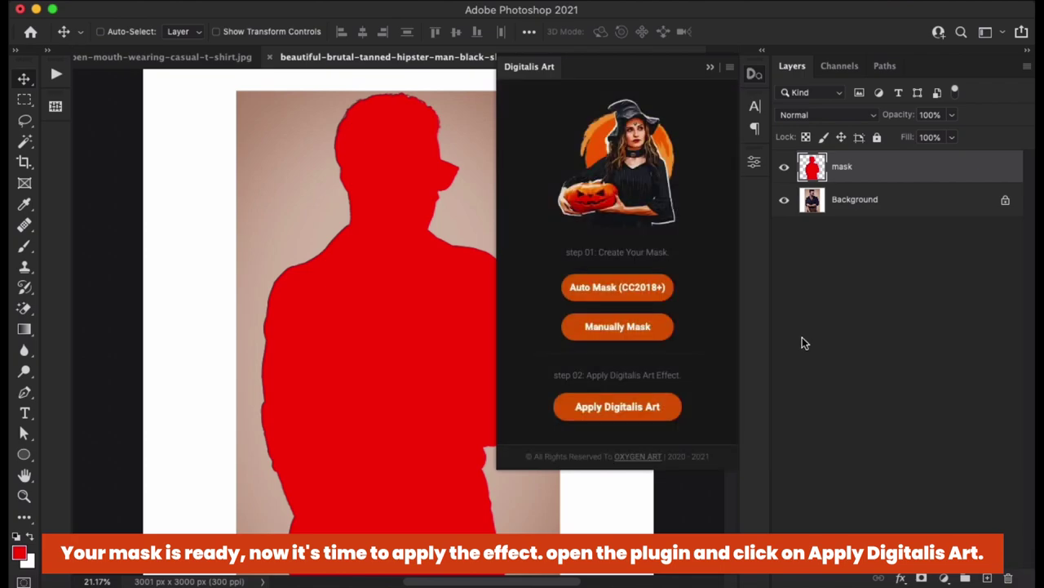
Step: Apply Digitalis Art to make the man a white-outlined cartoon on green brush strokes
left_click(621, 408)
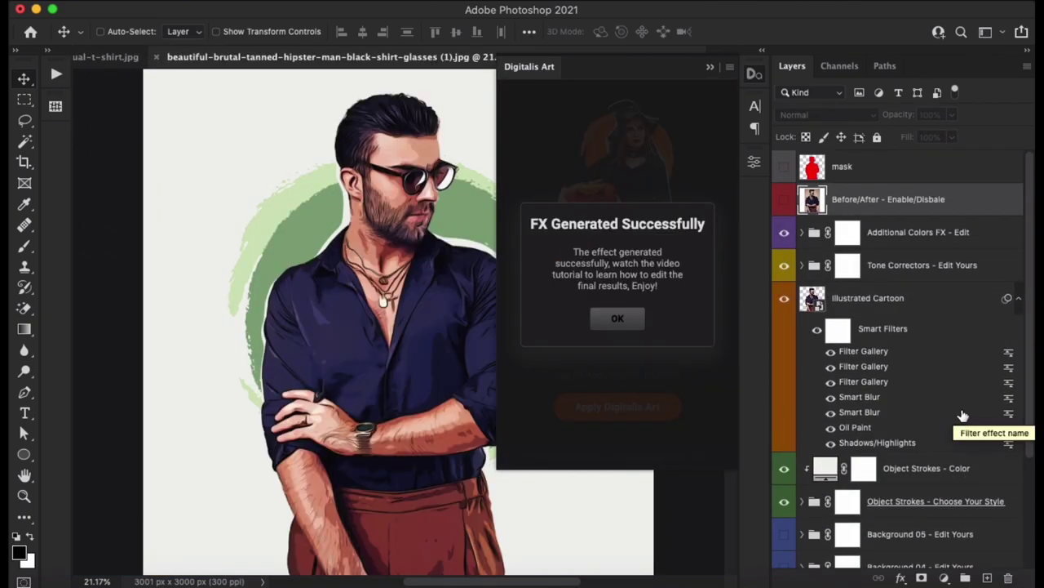
left_click(622, 325)
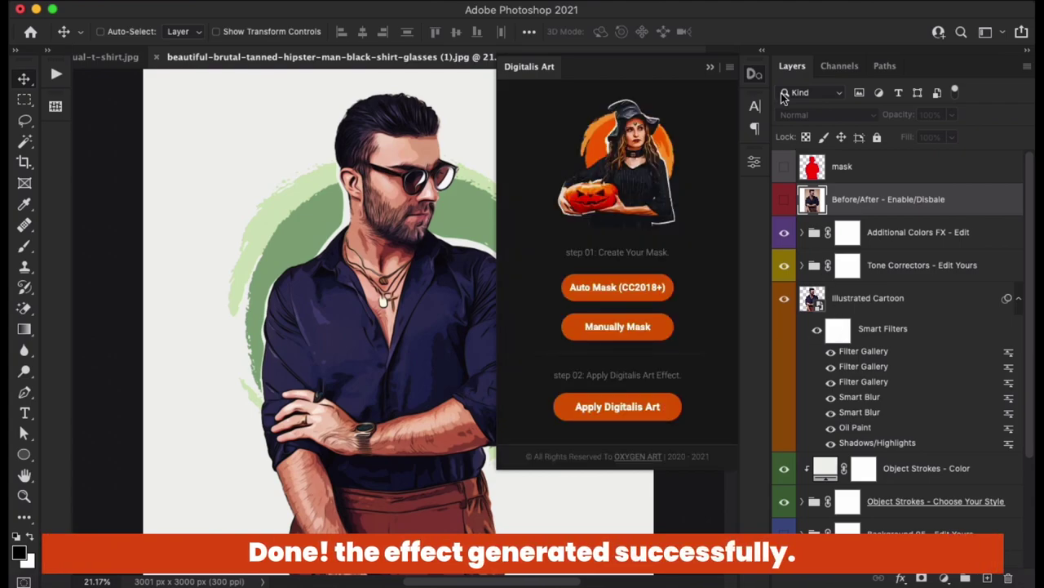
Step: Collapse the plugin and filter list, then preview the Background 02–05 backdrops on the man's cartoon
left_click(754, 75)
scroll(892, 259, "down", 3)
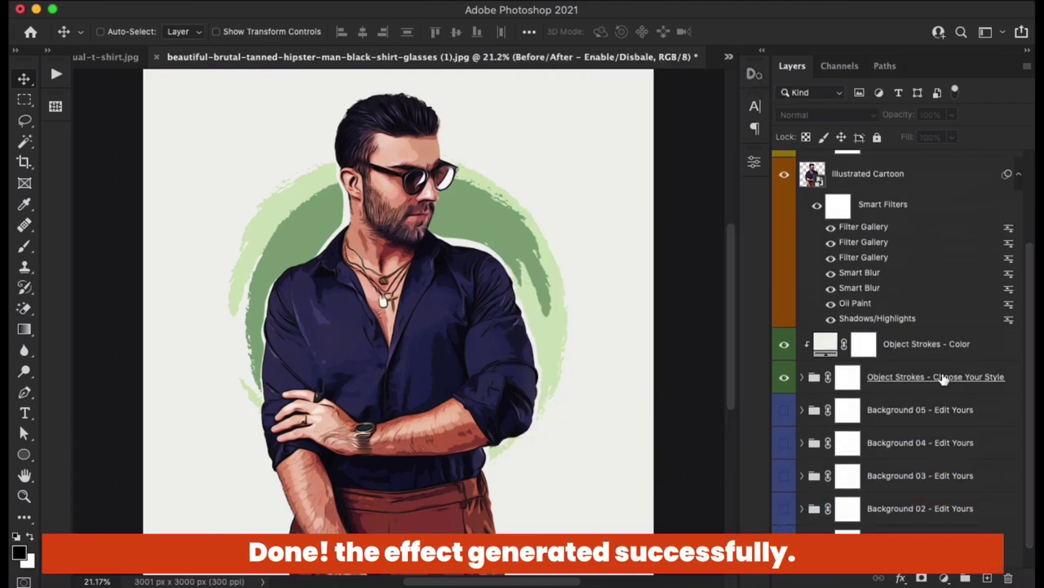
left_click(1019, 176)
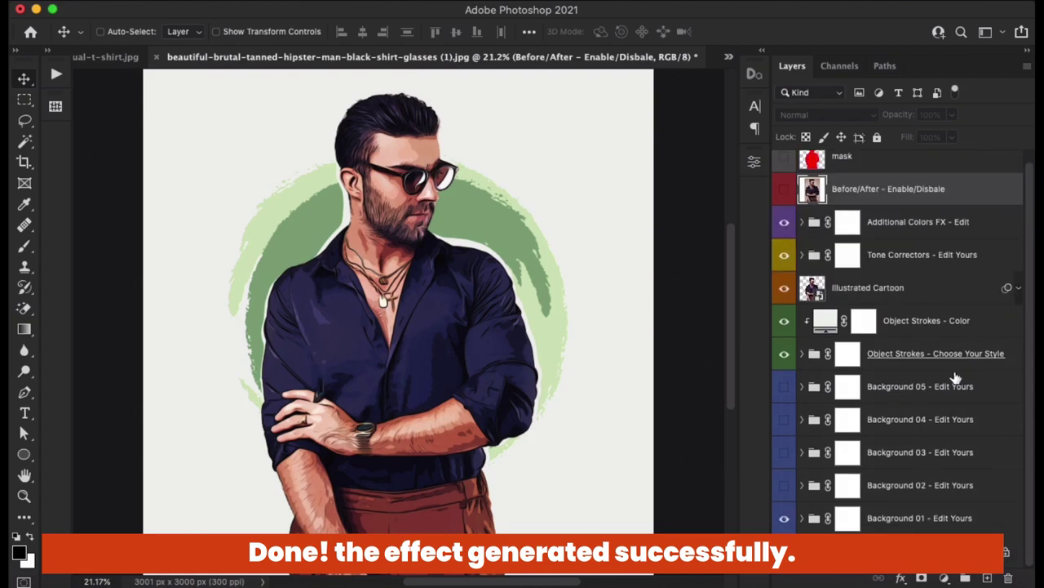
left_click(784, 487)
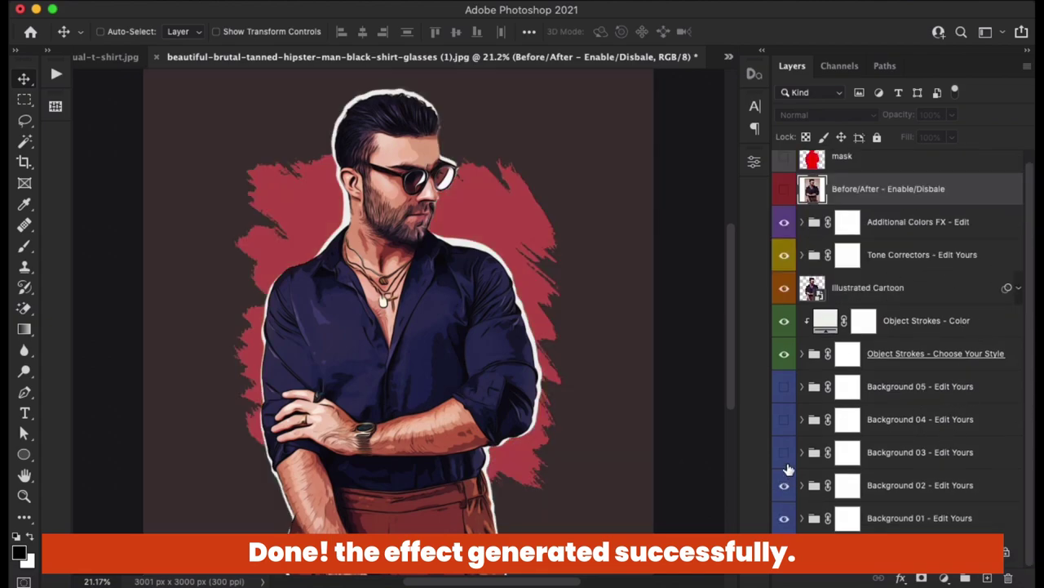
left_click(784, 452)
left_click(782, 419)
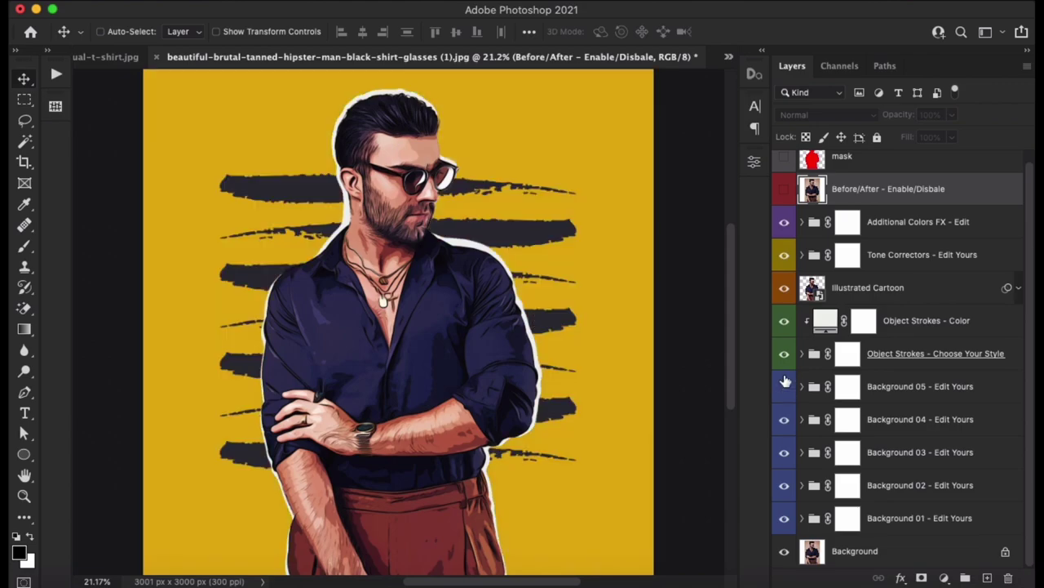
left_click(785, 386)
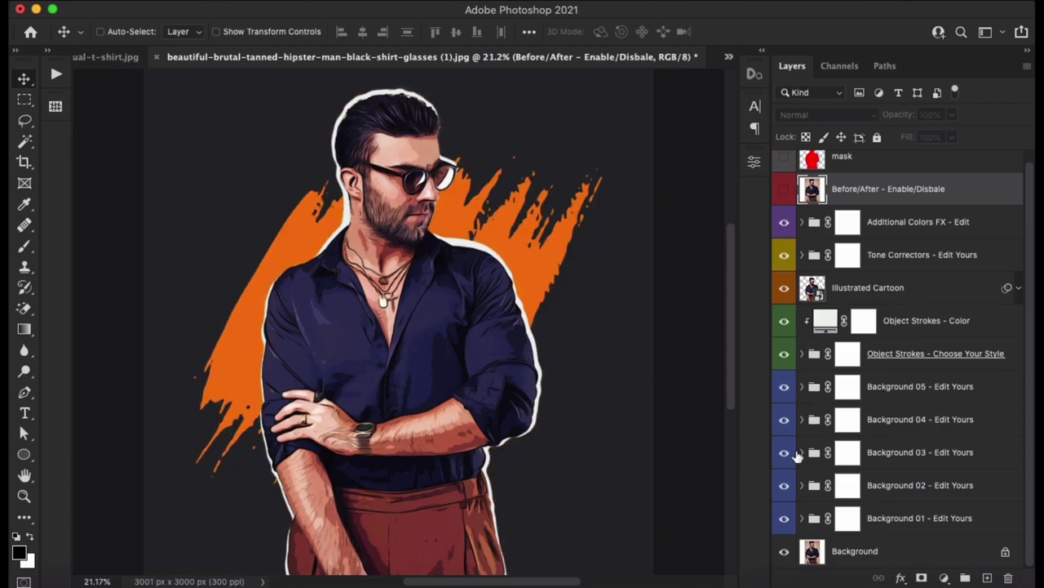
Step: Hide Backgrounds 05–02 to keep the green backdrop, then bring up the woman's photo
left_click(784, 386)
left_click(785, 419)
left_click(784, 452)
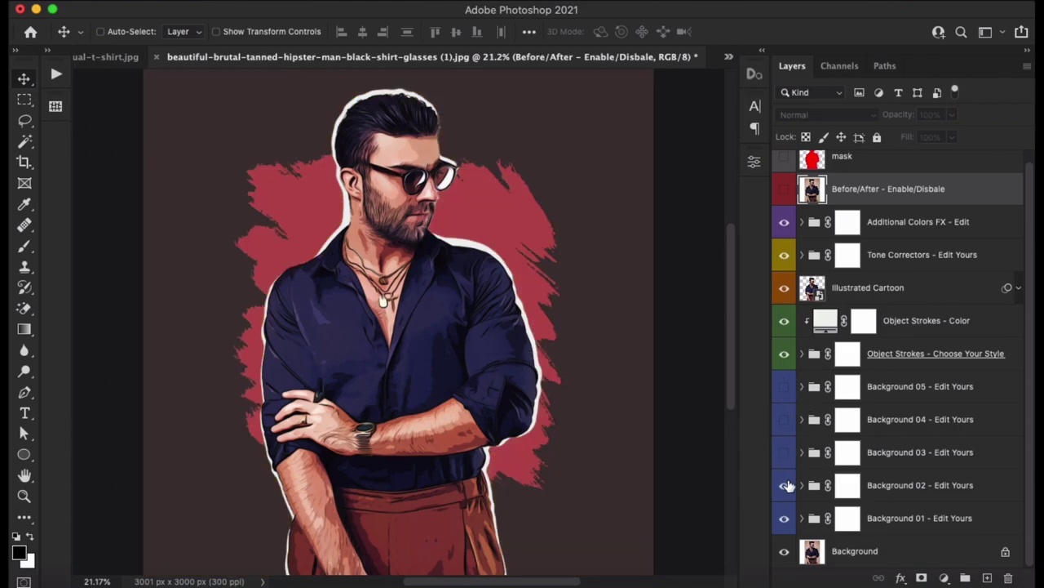
left_click(784, 484)
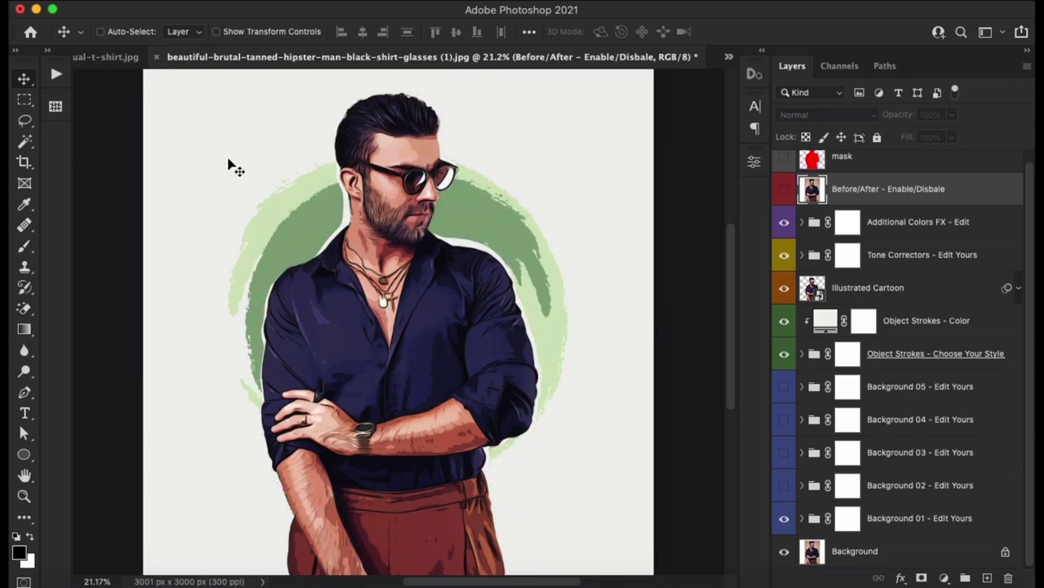
left_click(106, 56)
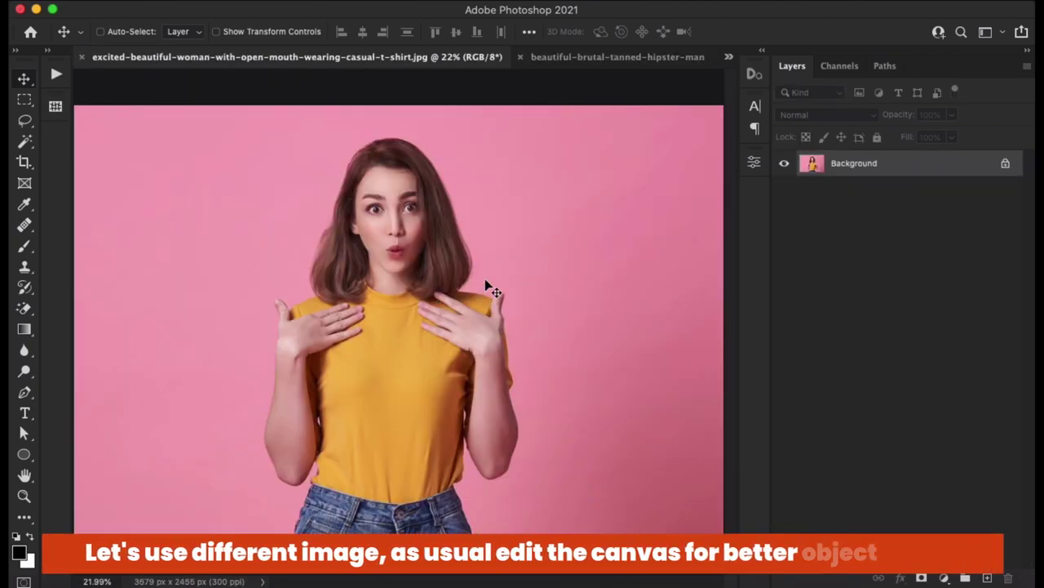
Step: Crop the woman's photo to a 1:1 square, shifting the image slightly right within the frame
left_click(25, 183)
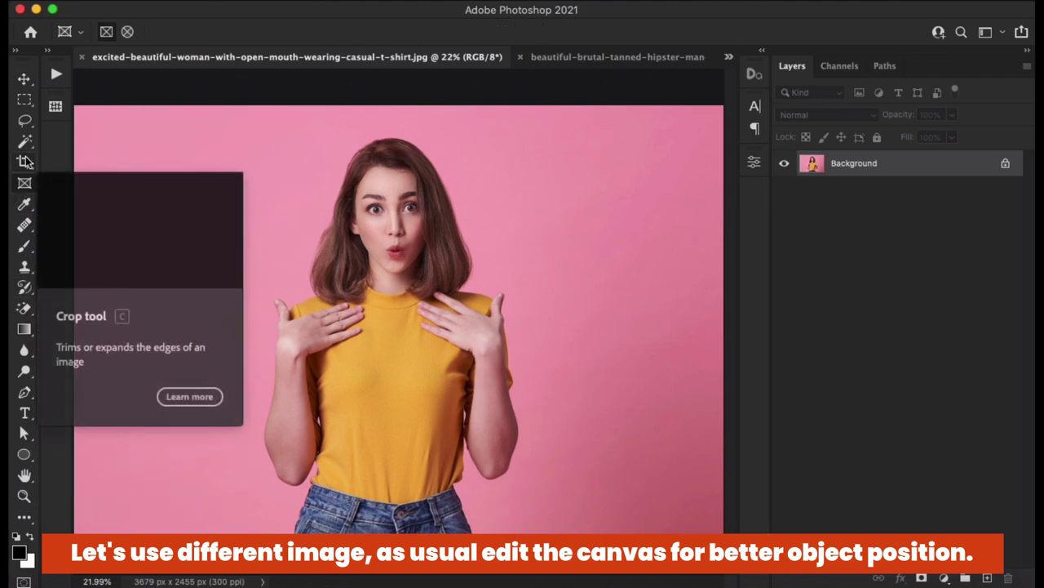
left_click(27, 164)
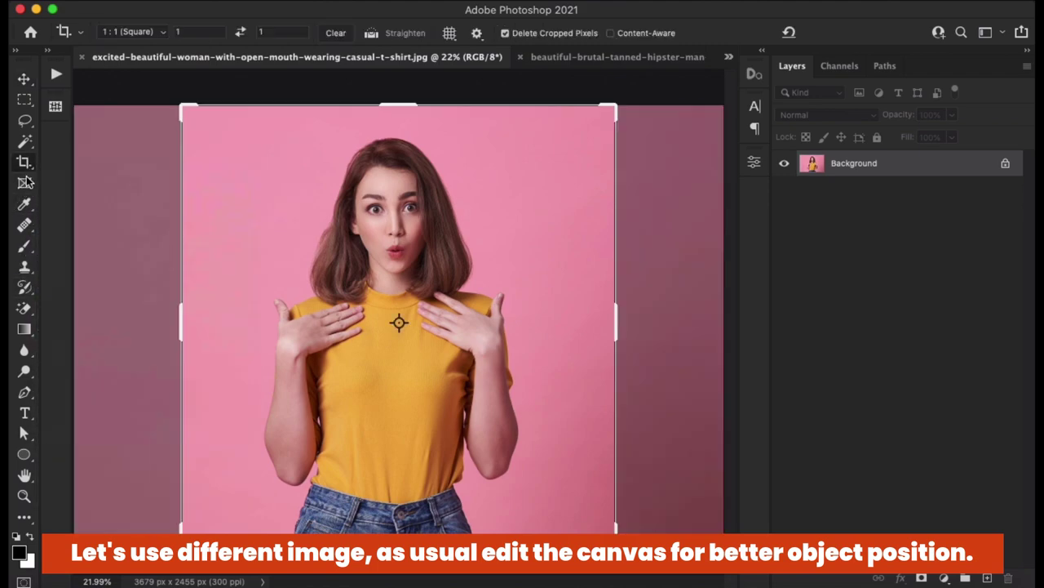
left_click(135, 32)
left_click(143, 35)
key("Tab")
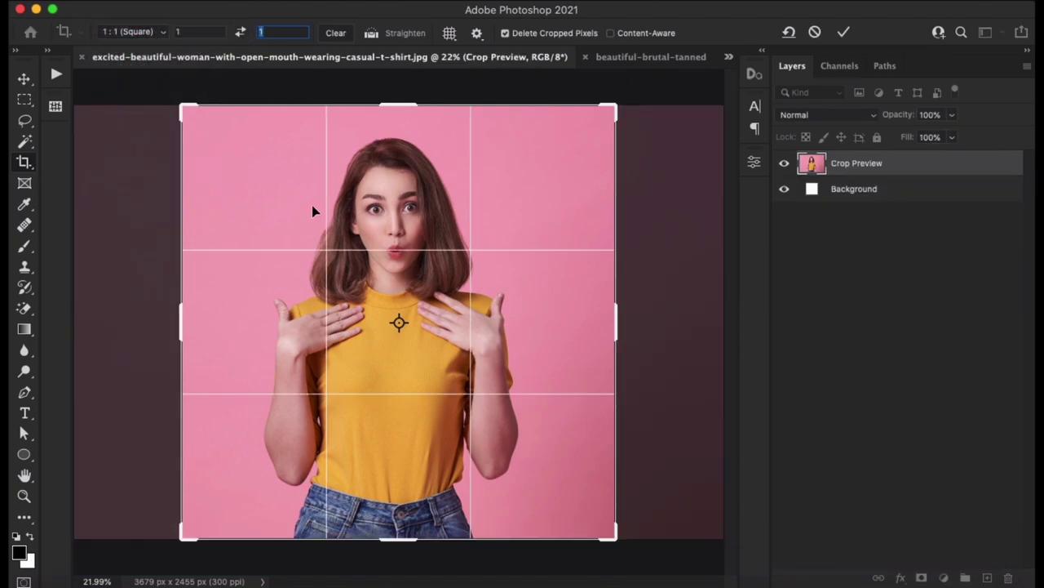
left_click_drag(471, 315, 480, 311)
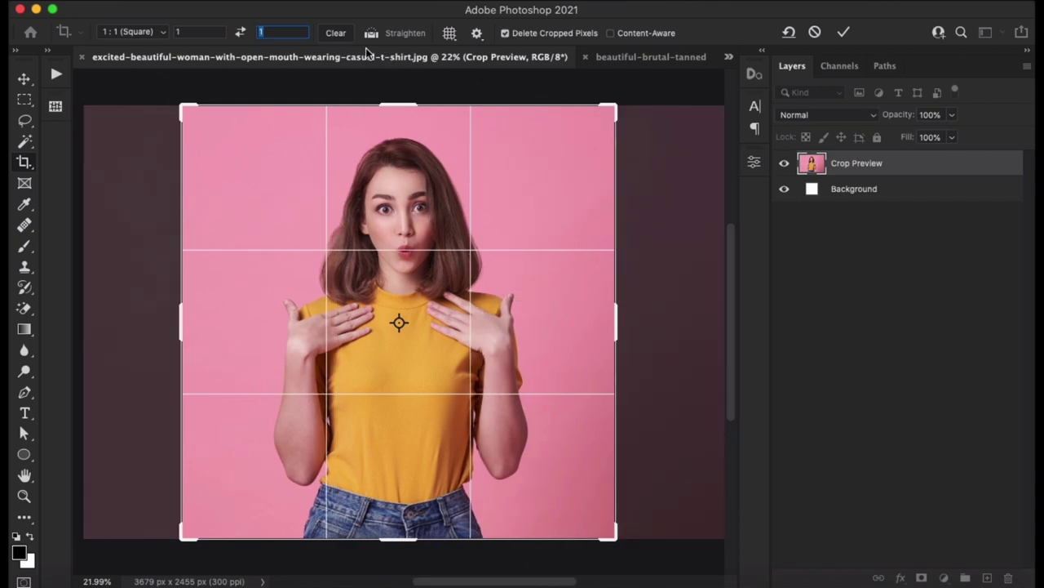
key("Return")
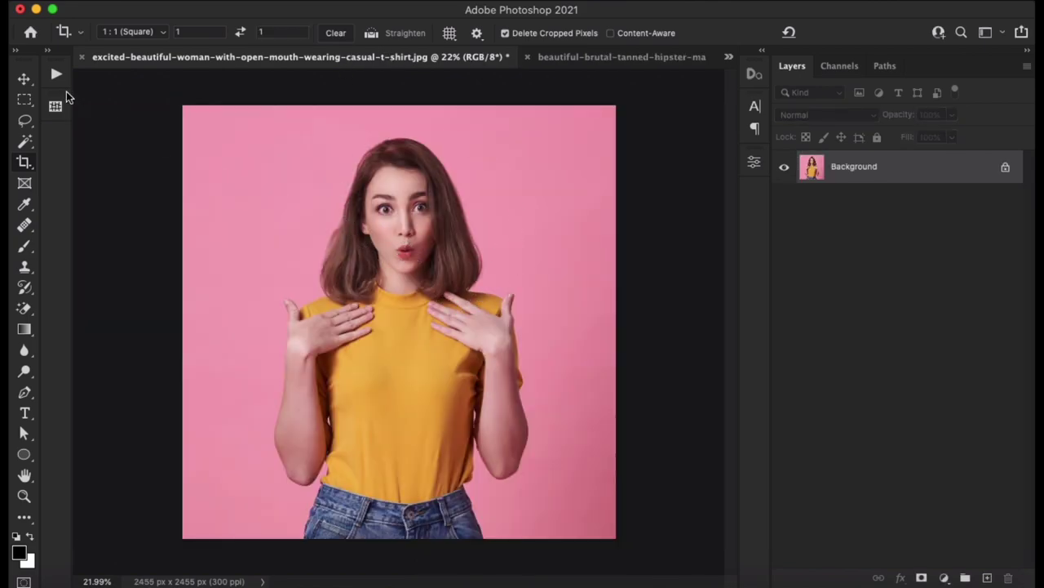
key("v")
left_click(747, 76)
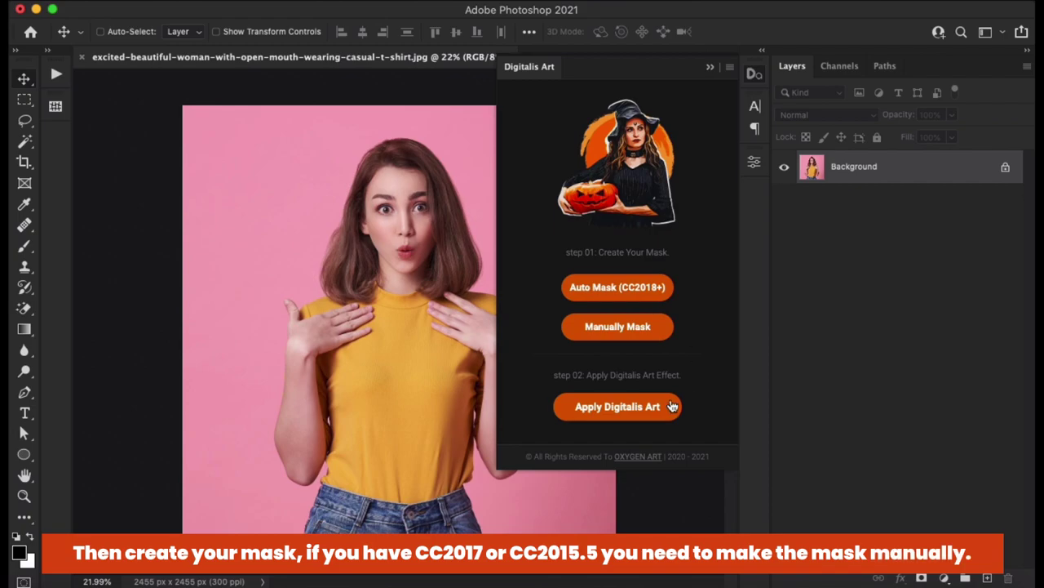
left_click(620, 328)
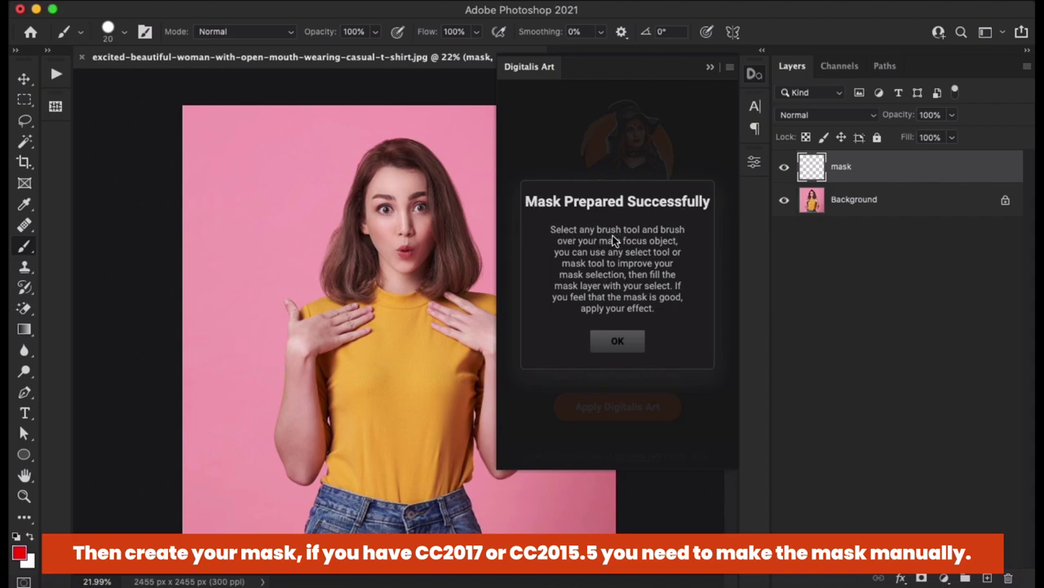
left_click(618, 341)
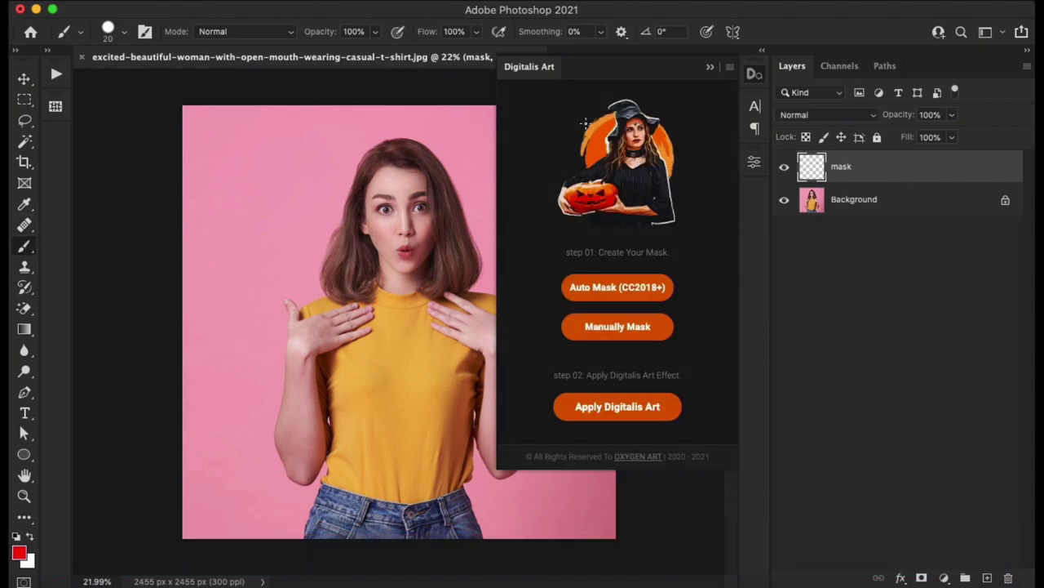
left_click(755, 78)
scroll(424, 171, "up", 2)
scroll(424, 172, "up", 5)
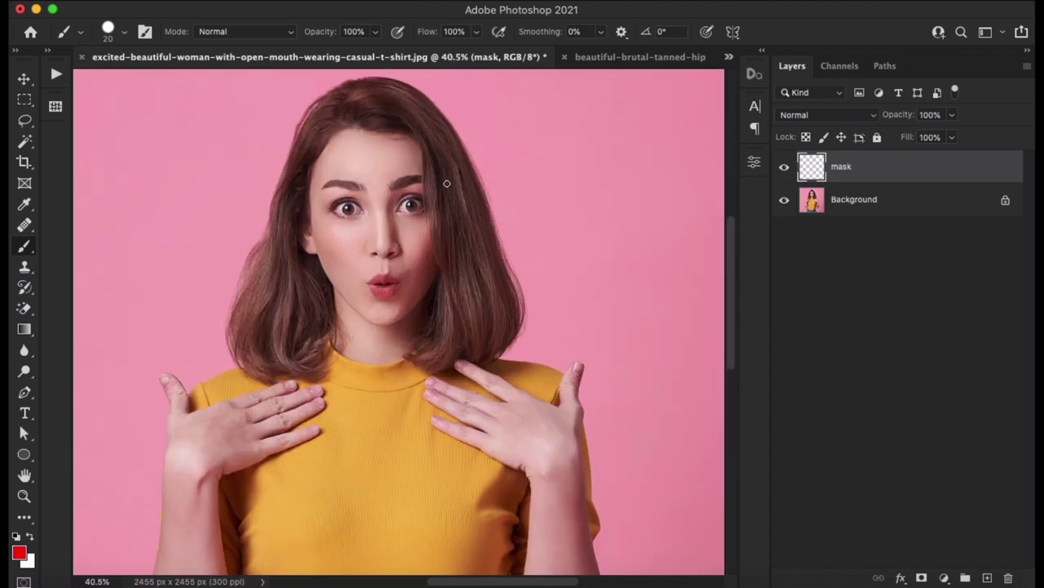
right_click(424, 171)
type("111")
left_click(392, 105)
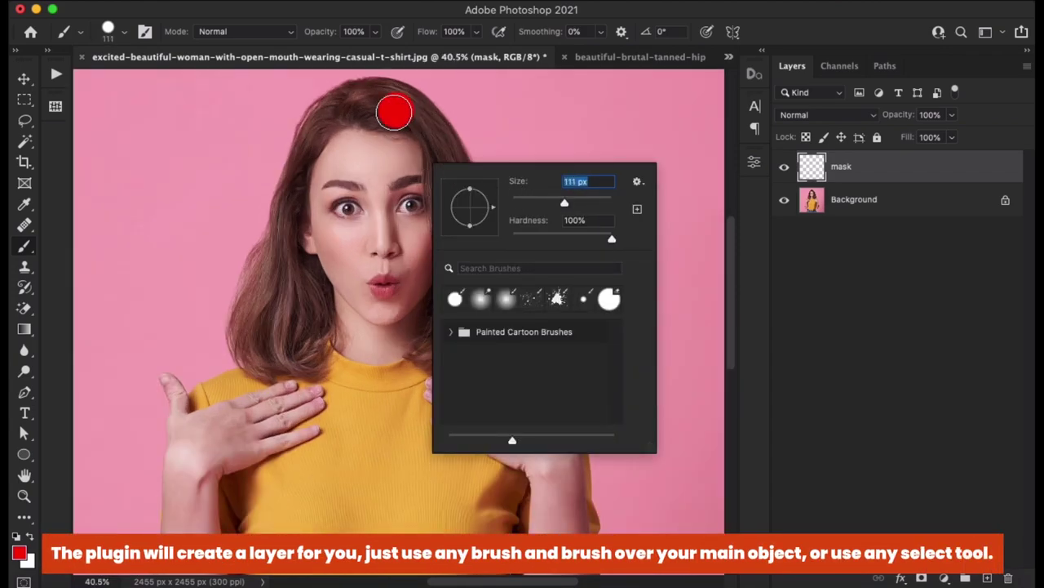
left_click_drag(392, 105, 300, 291)
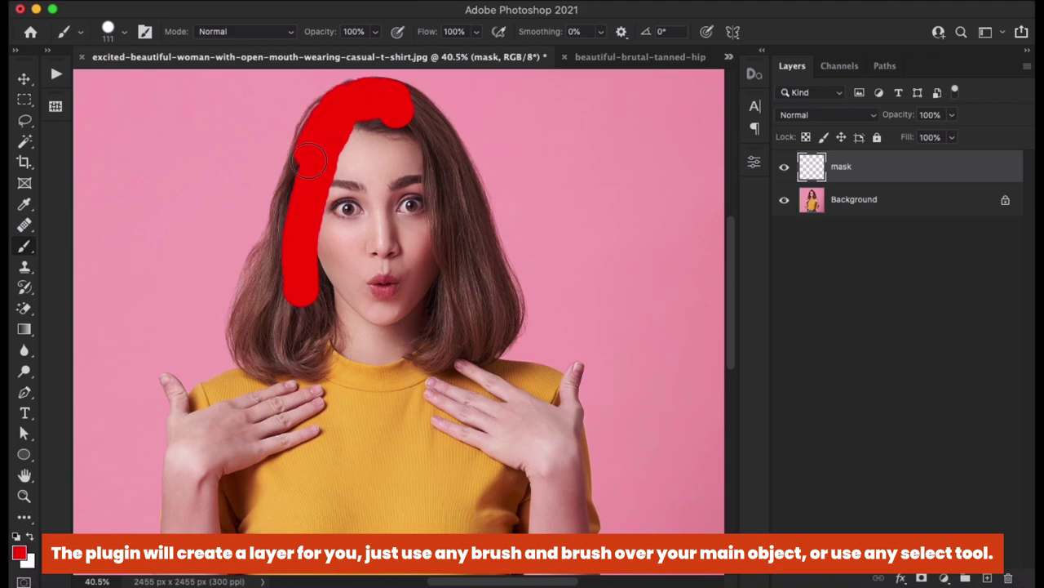
left_click_drag(310, 160, 232, 396)
scroll(428, 291, "down", 5)
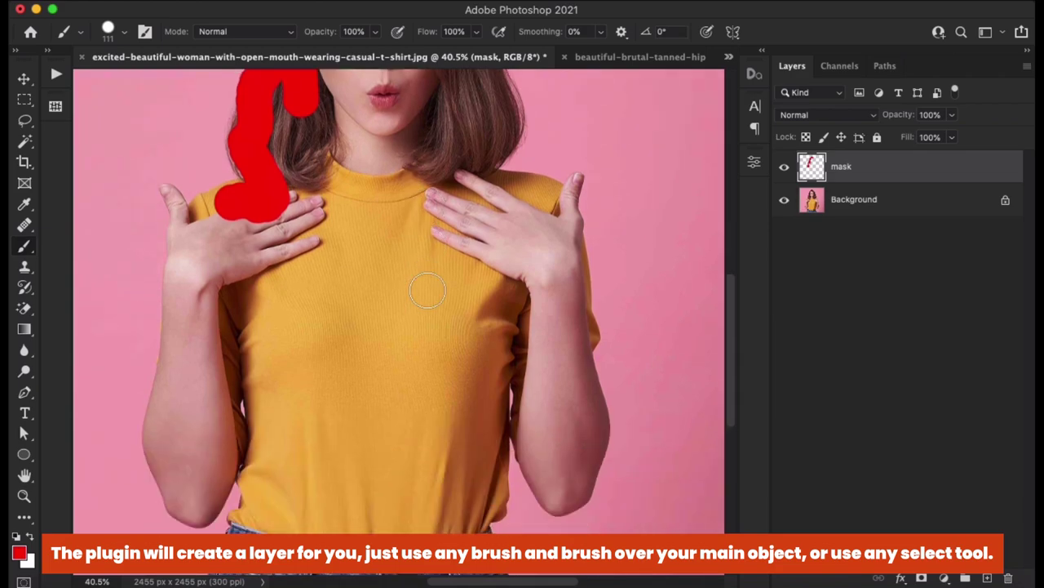
scroll(428, 291, "down", 5, "alt")
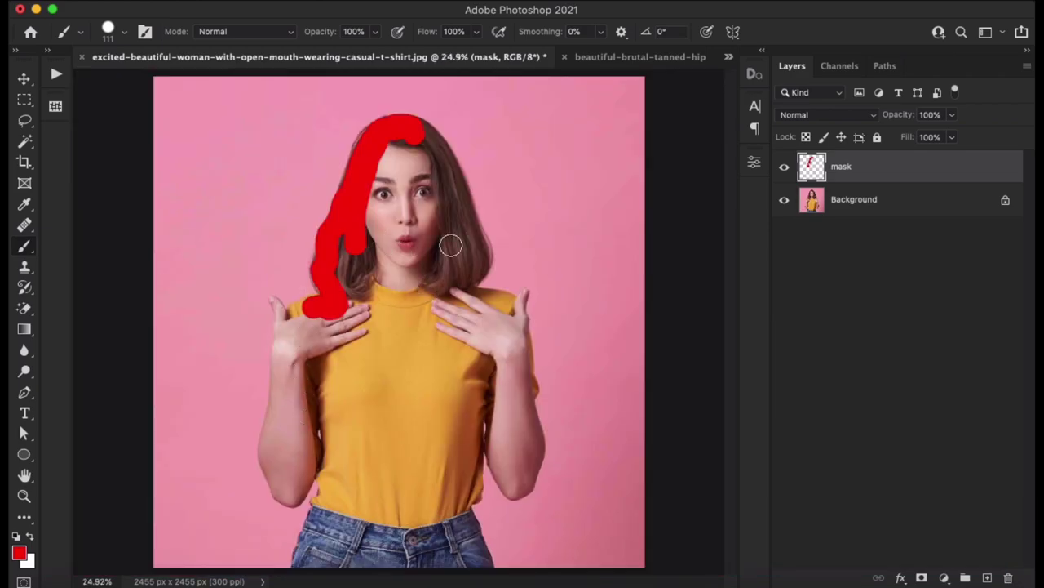
Step: Replace the hand-painted mask with a Digitalis Art Auto Mask of the woman
key("Delete")
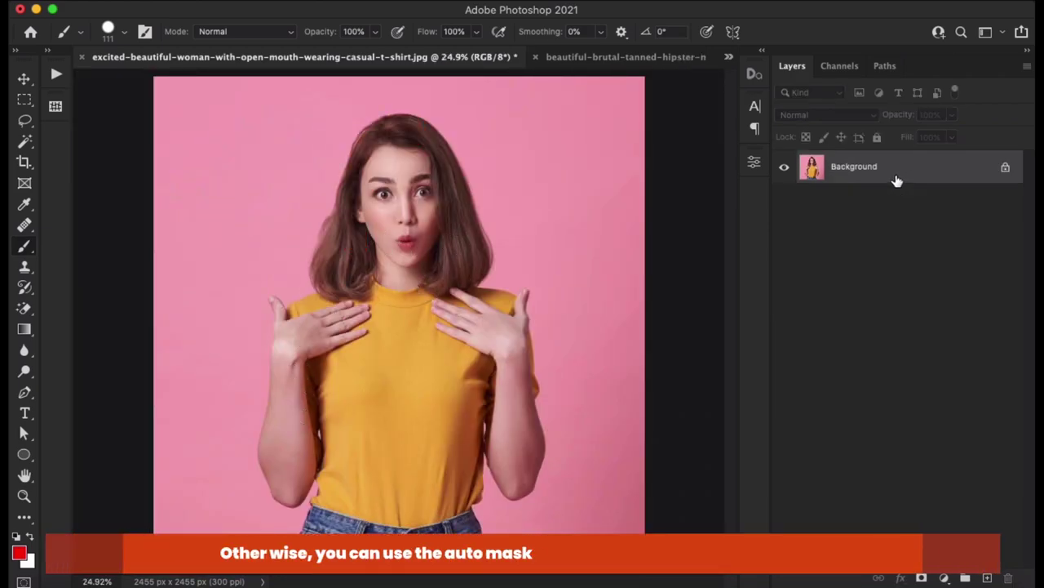
left_click(754, 75)
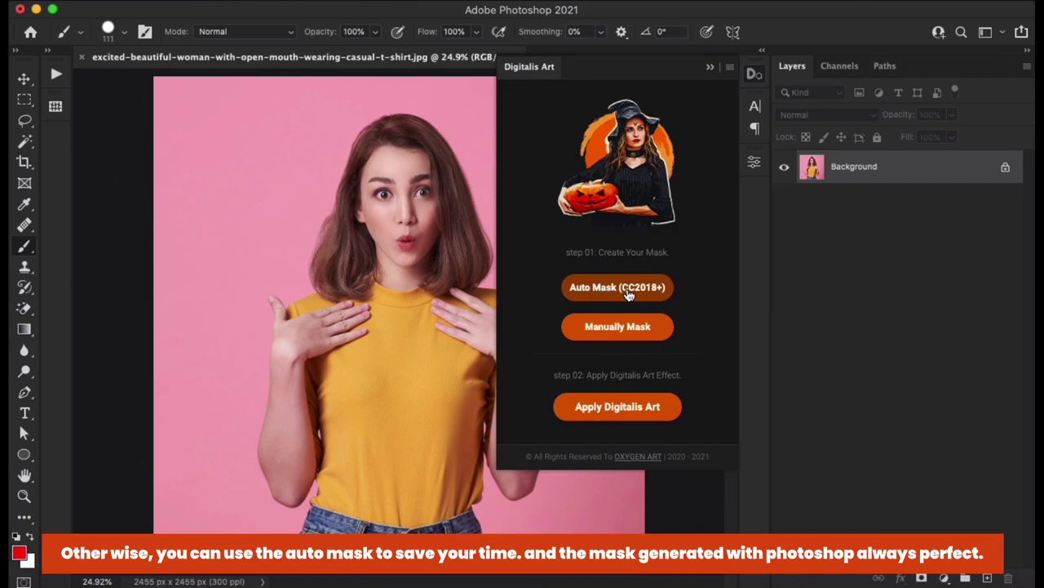
left_click(629, 294)
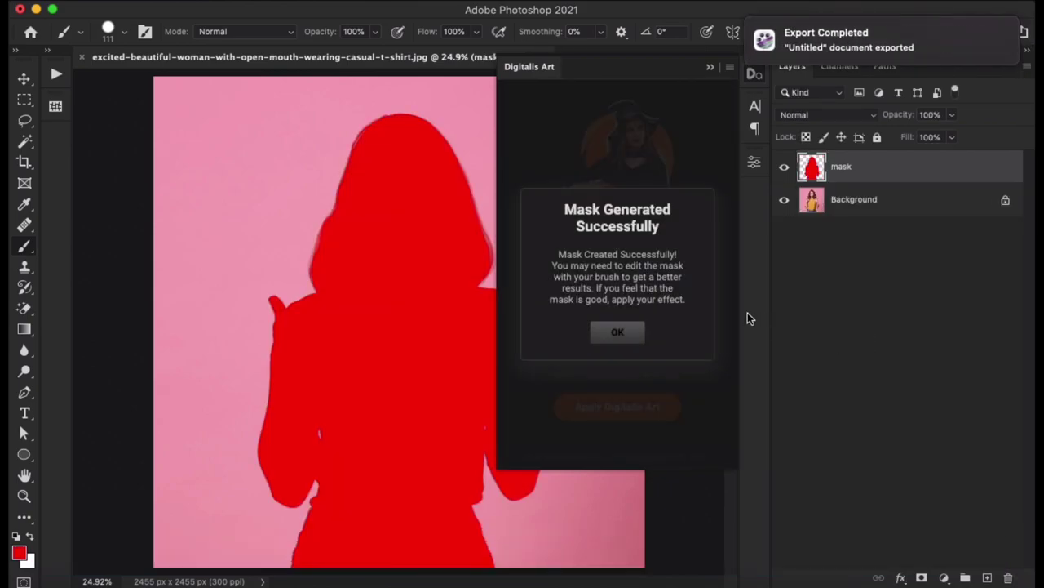
left_click(617, 332)
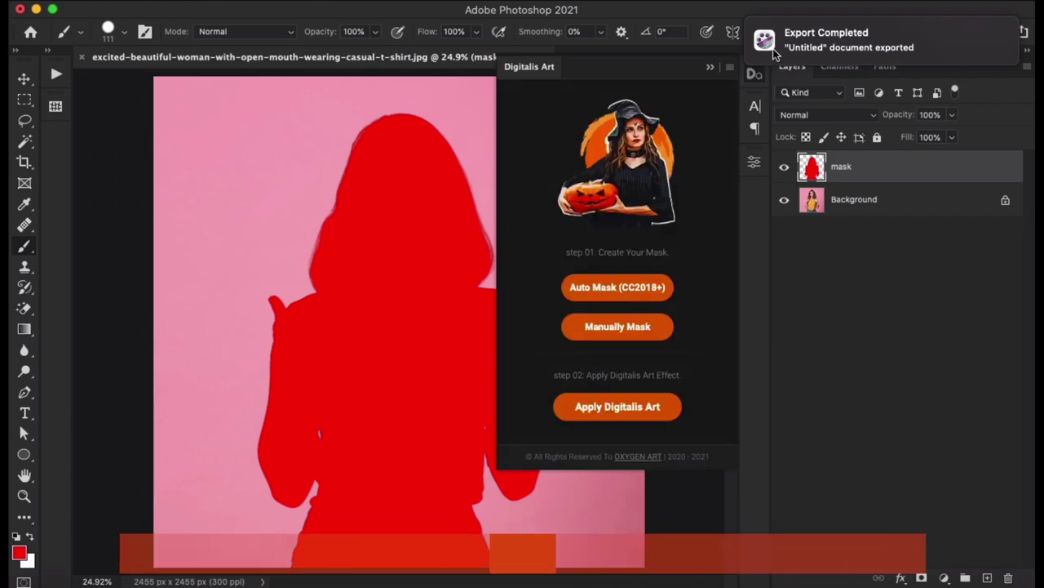
Step: Pan around the red mask to check her hair edges, then fit the whole image in view
left_click(755, 75)
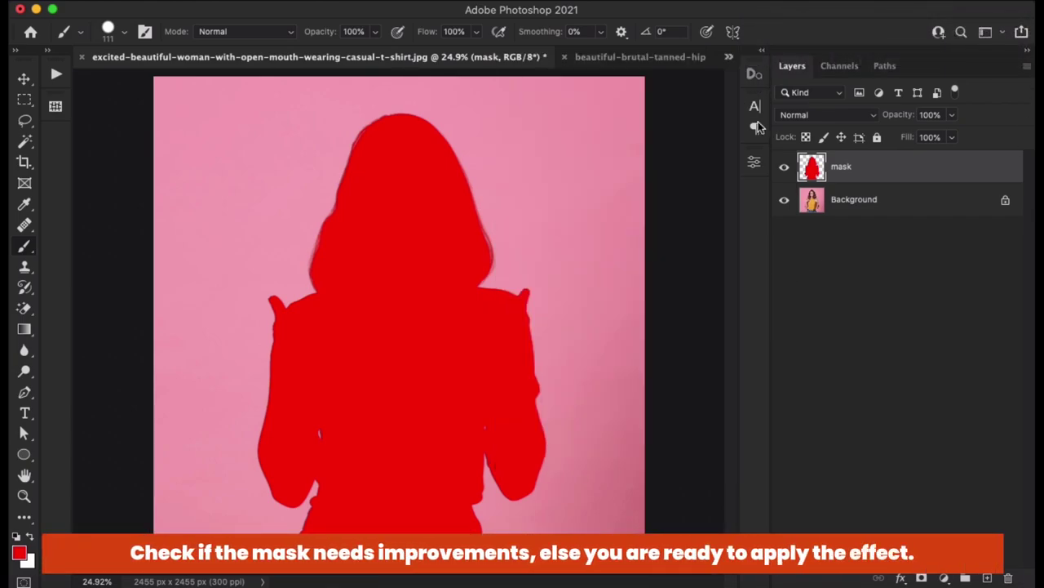
scroll(294, 308, "up", 5)
scroll(294, 308, "up", 4)
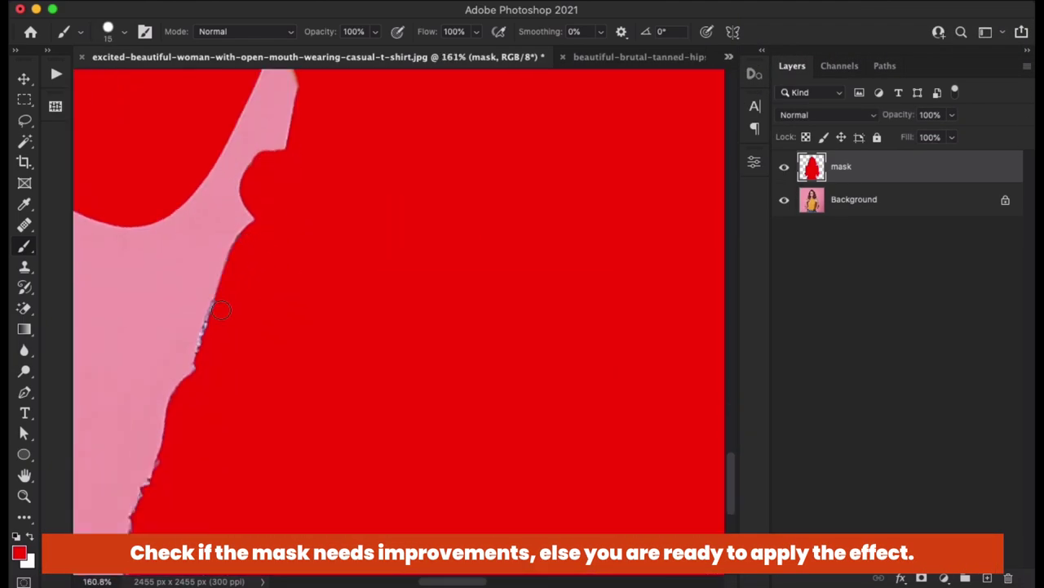
scroll(432, 275, "up", 5)
scroll(327, 293, "left", 5)
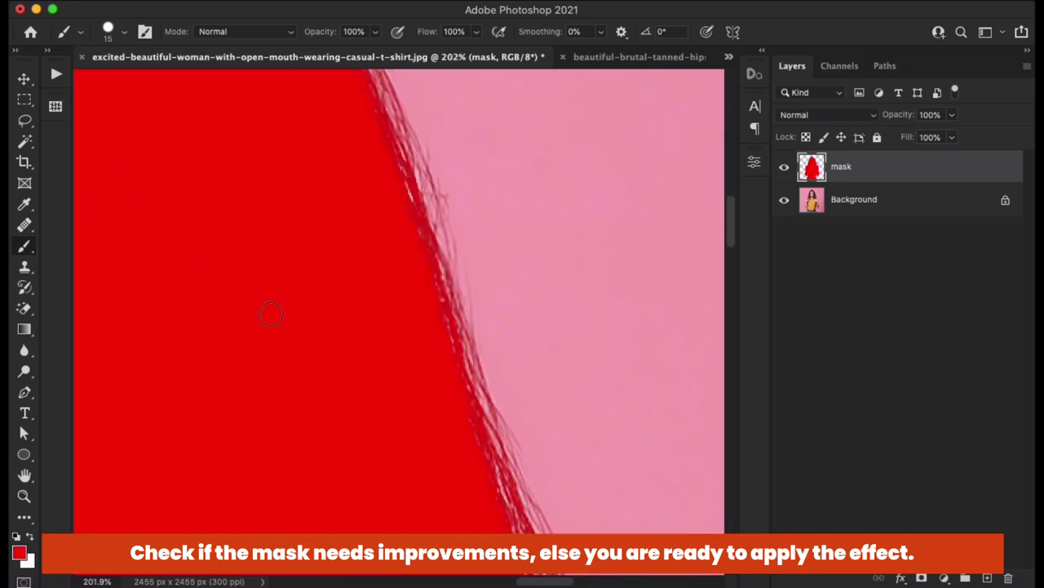
scroll(270, 310, "up", 3)
scroll(382, 259, "left", 3)
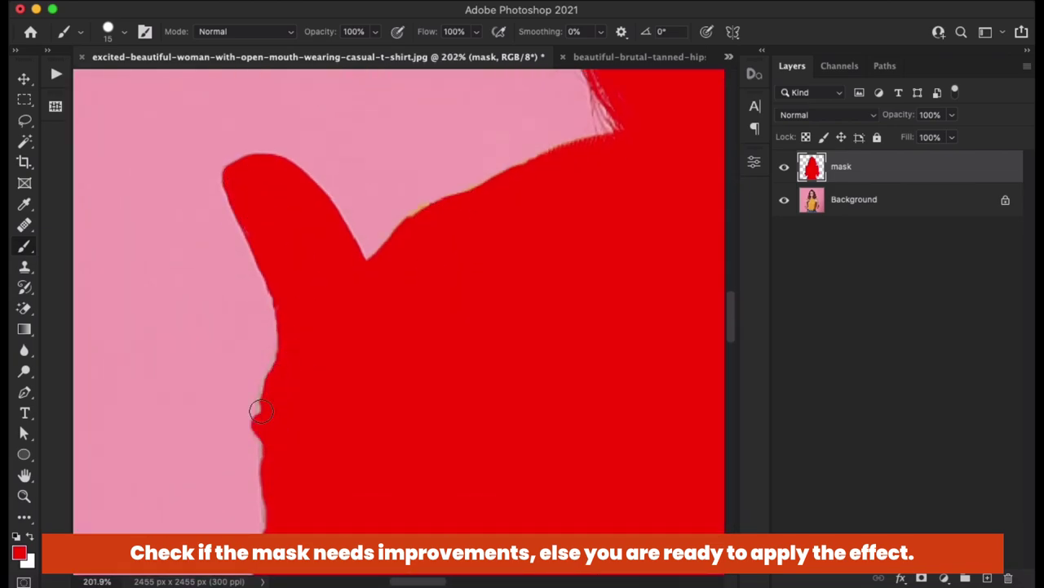
key("v")
key("super+0")
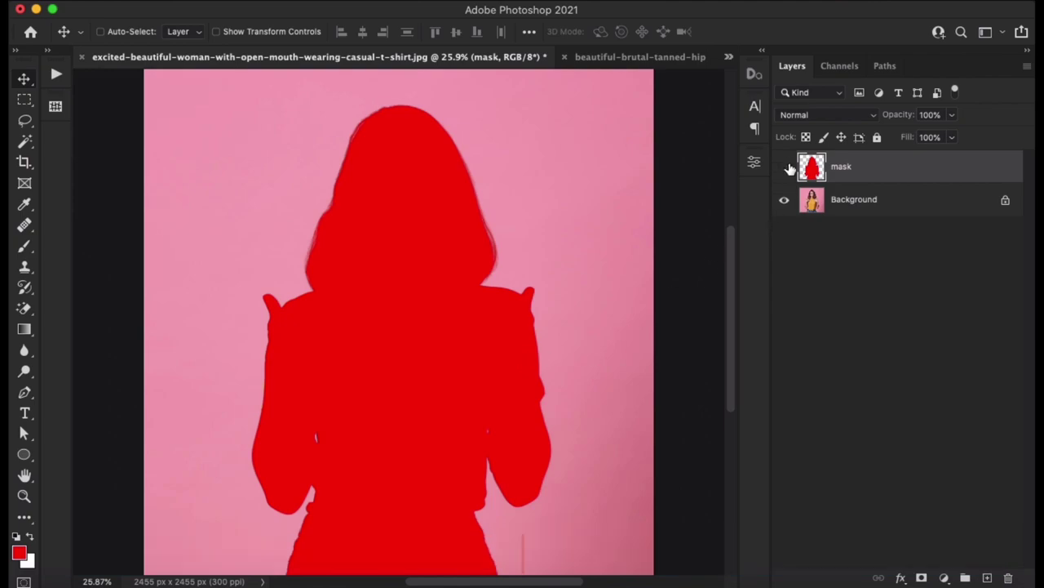
Step: Check in Image Size that the photo stays 2455 × 2455 px, cancelling without changes
left_click(211, 2)
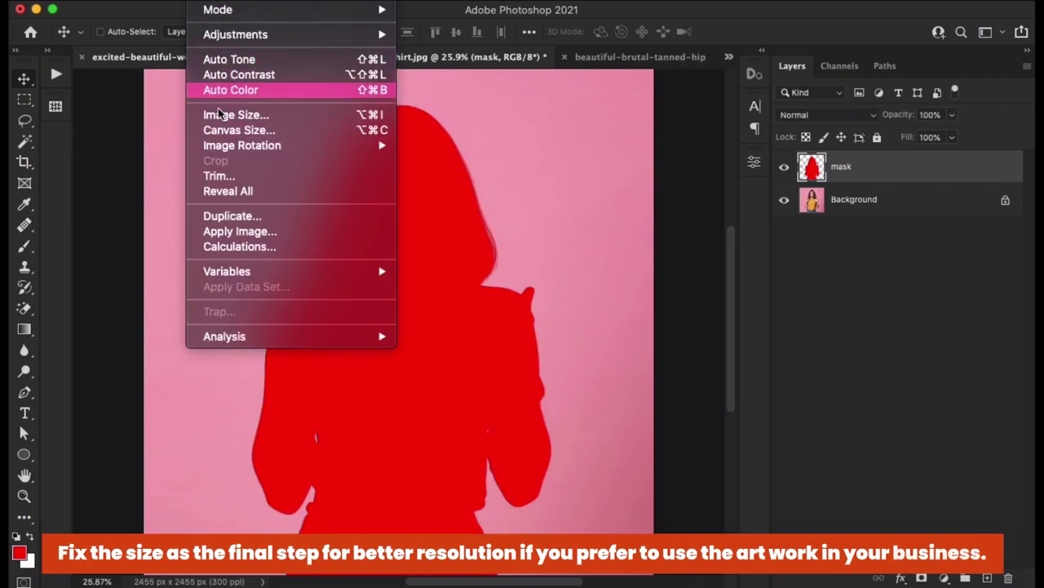
left_click(224, 117)
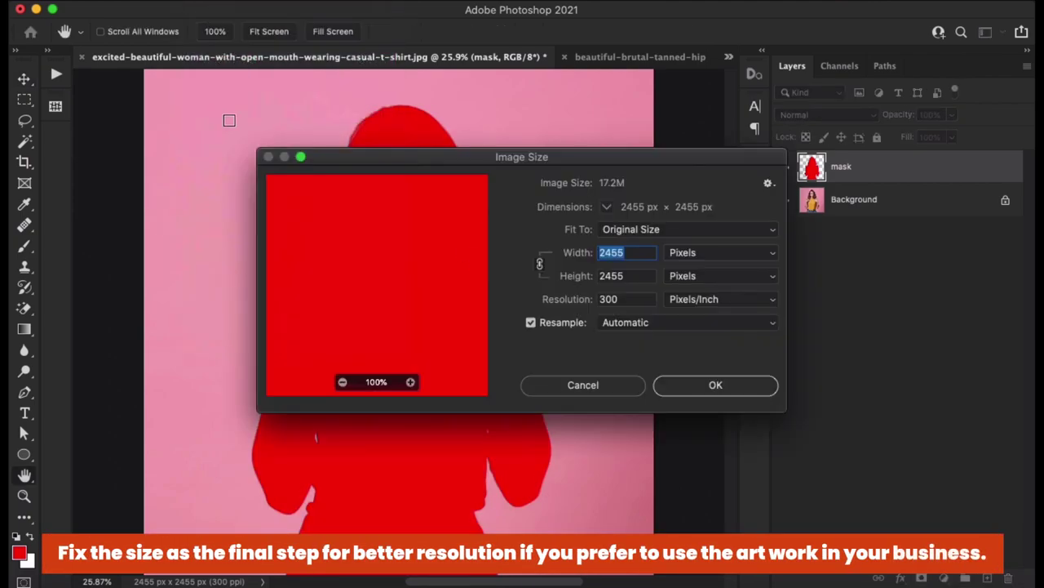
key("Tab")
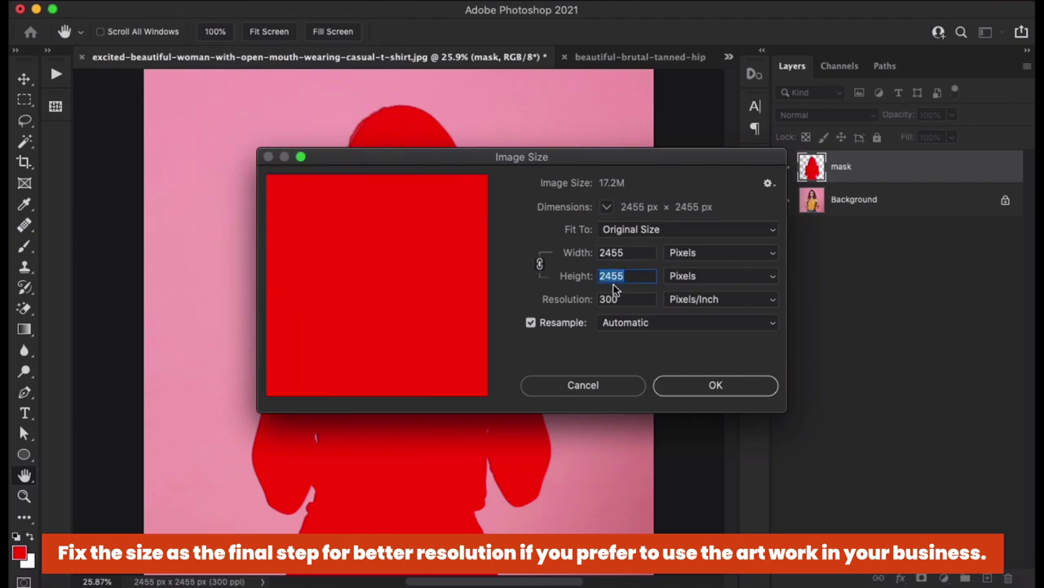
left_click(591, 380)
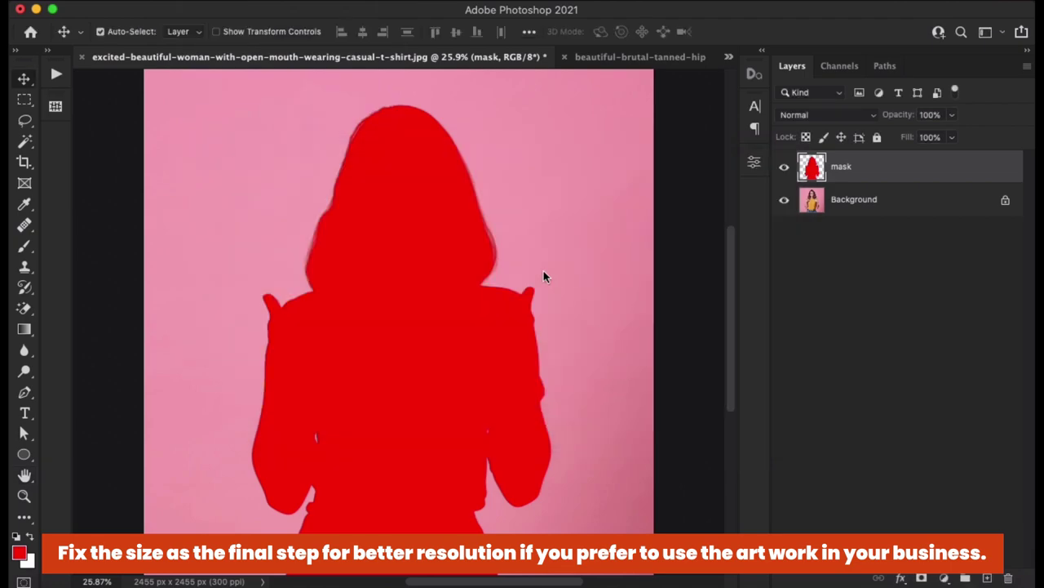
Step: Force-quit Adobe Bridge and bring back the Digitalis Art panel
right_click(857, 542)
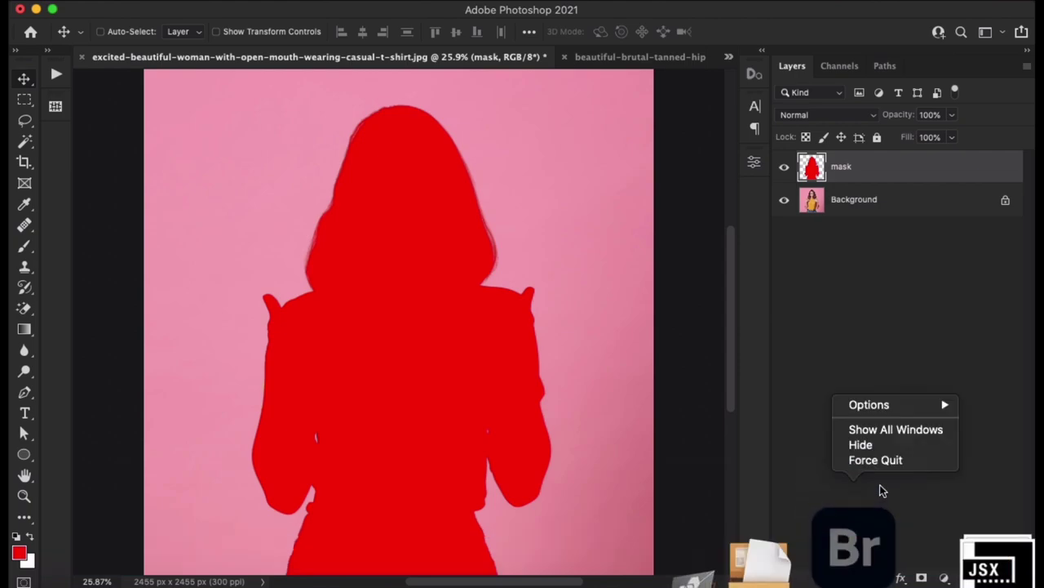
left_click(881, 460)
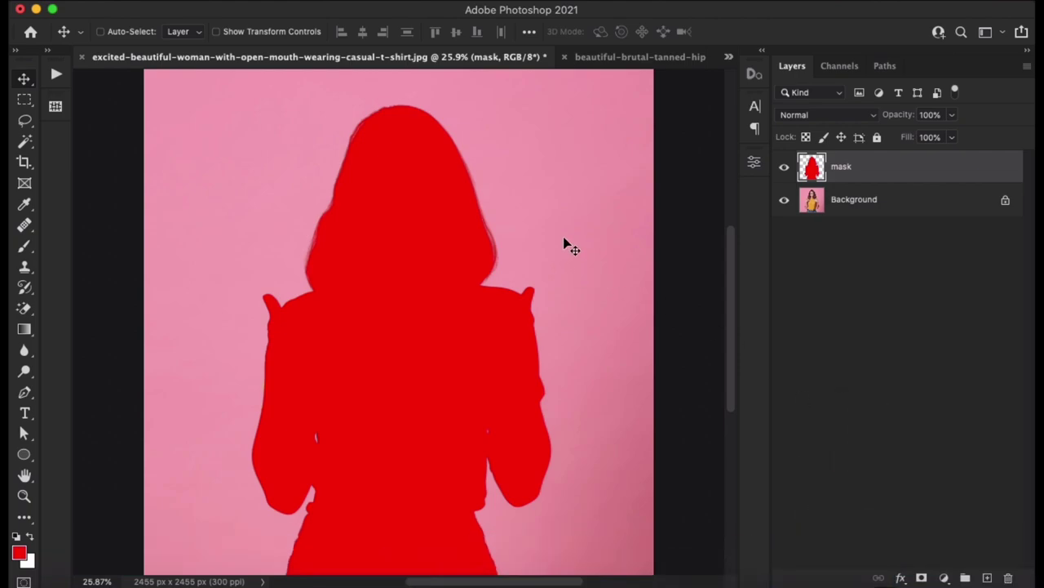
left_click(755, 73)
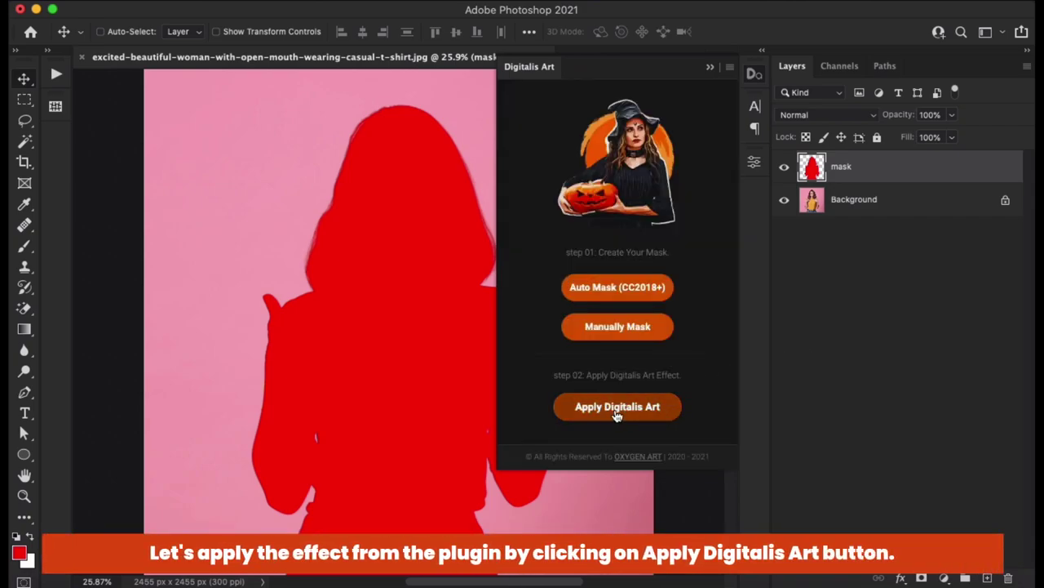
Step: Cartoonize the woman with Digitalis Art, fit the view, and show the Before/After original
left_click(623, 415)
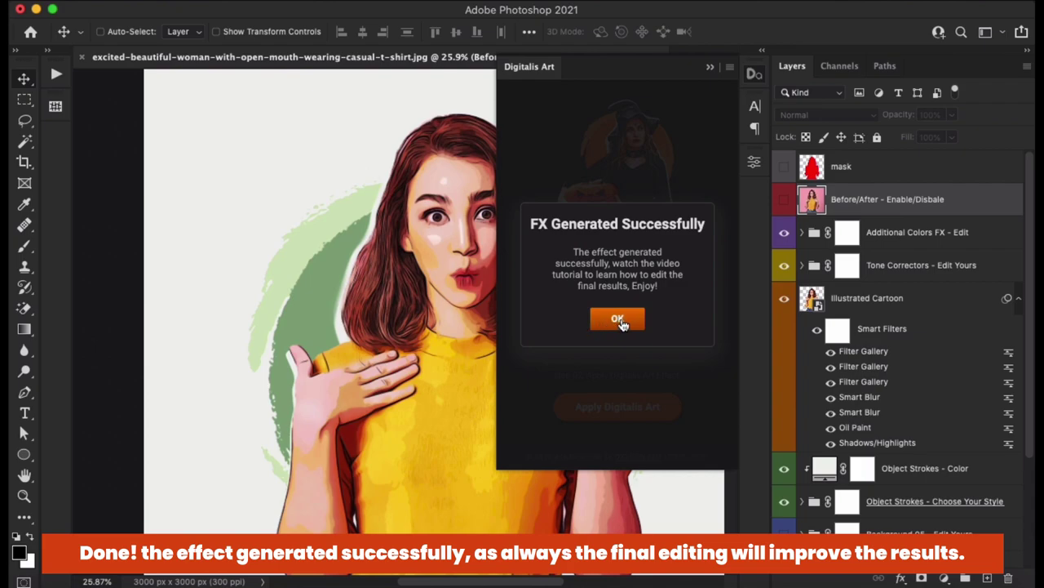
left_click(618, 320)
left_click(754, 75)
key("super+0")
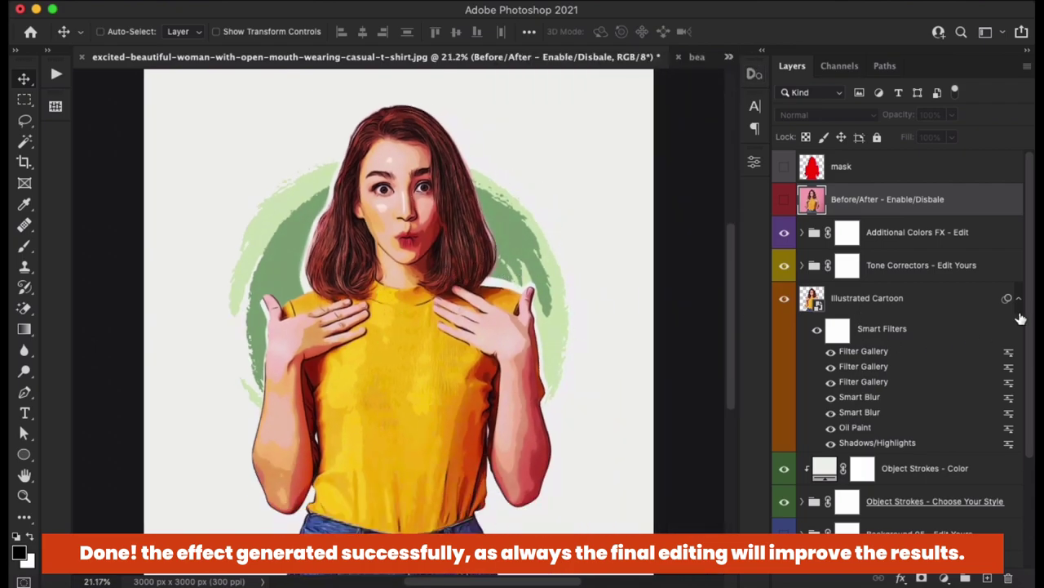
left_click(1020, 300)
left_click(783, 199)
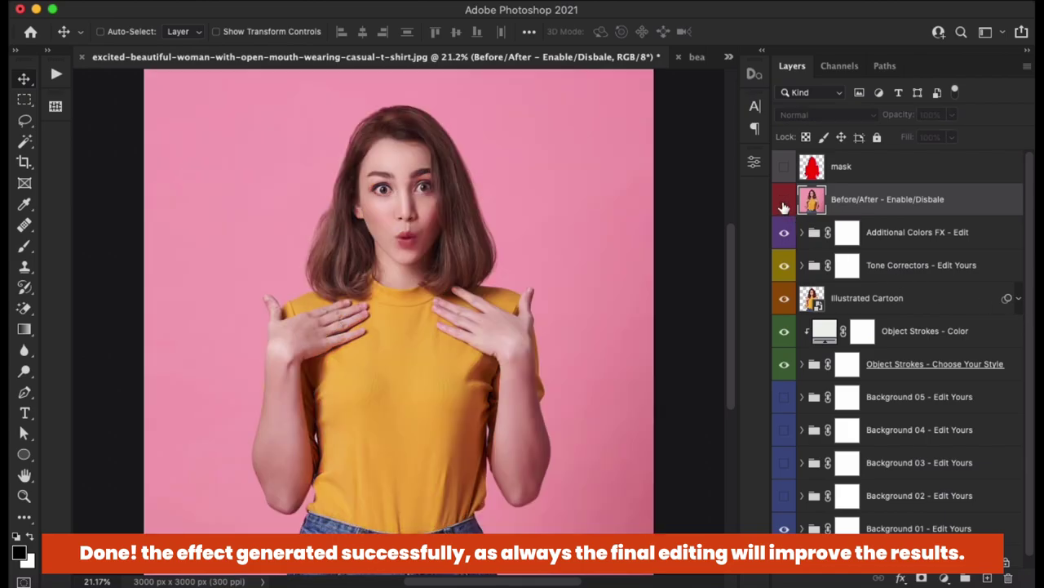
Step: Compare the woman's cartoon with the original at zoom, then drag across the Background 02–05 eyes
left_click(783, 199)
scroll(461, 295, "up", 2)
scroll(463, 294, "up", 3)
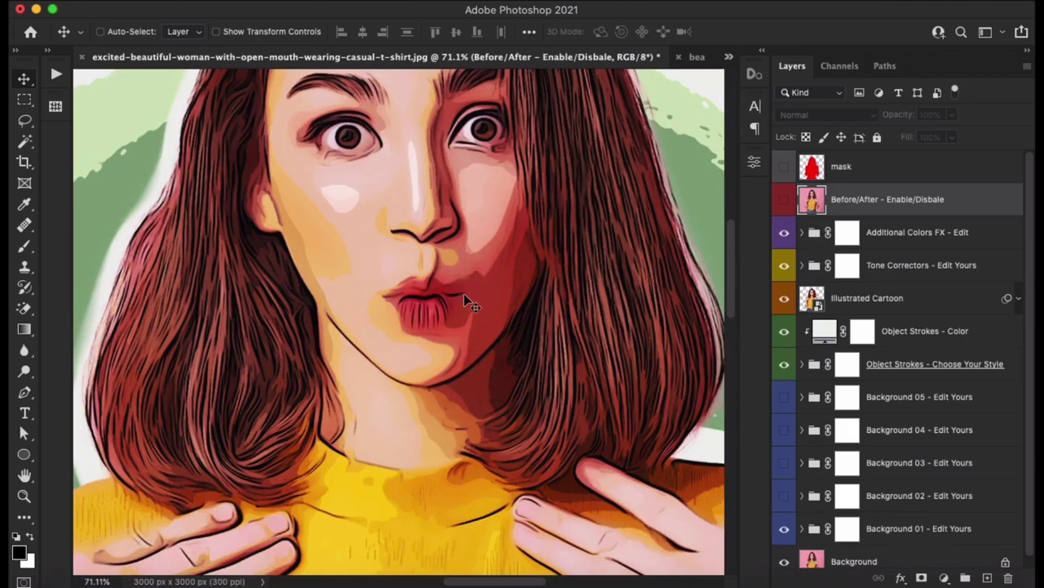
scroll(576, 326, "down", 2)
scroll(576, 326, "down", 5)
scroll(576, 327, "down", 3)
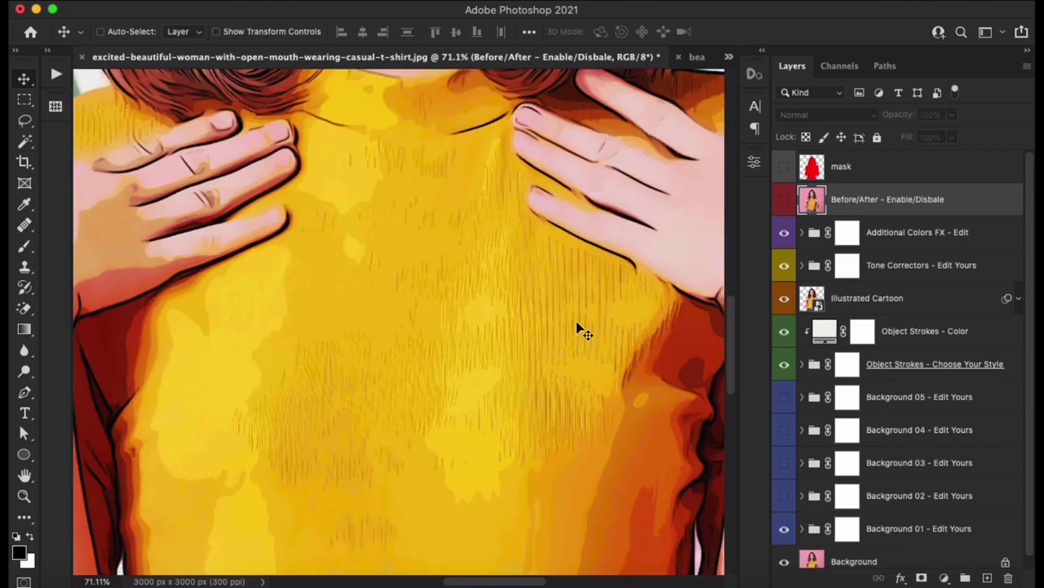
key("ctrl+0")
mouse_move(781, 498)
left_mouse_down()
mouse_move(785, 398)
mouse_move(784, 496)
left_mouse_up()
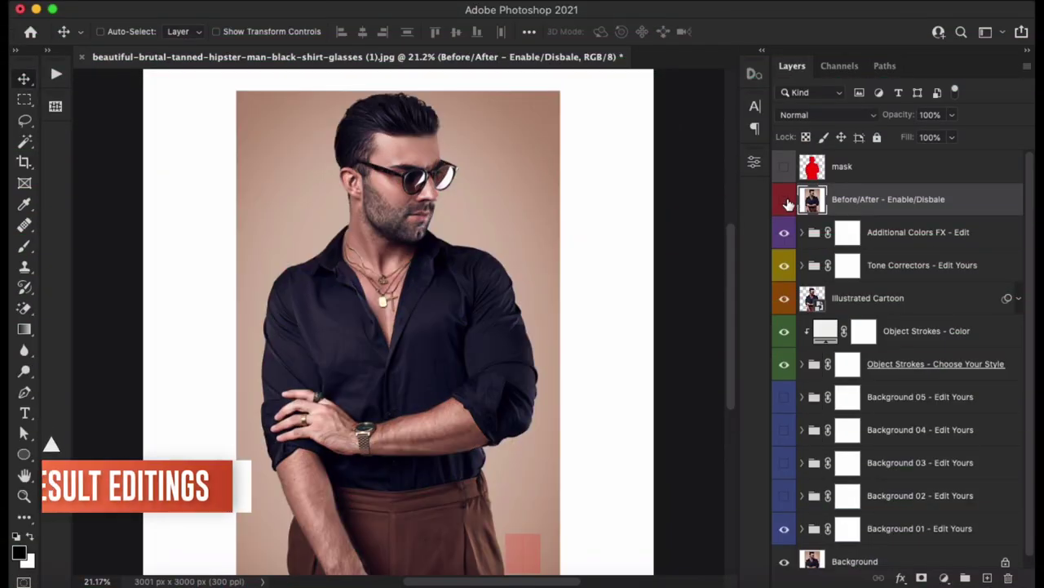
Step: Hide the Before/After original on the man and briefly toggle the green Background 01
left_click(784, 199)
scroll(471, 161, "up", 1)
scroll(595, 296, "up", 3)
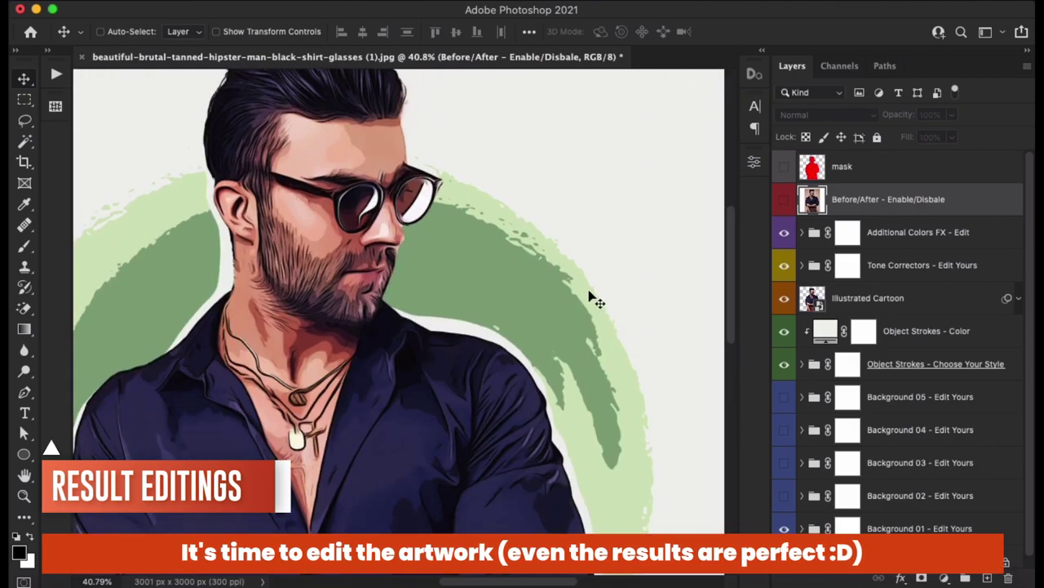
scroll(599, 303, "down", 2)
scroll(611, 372, "up", 1)
scroll(611, 372, "down", 3)
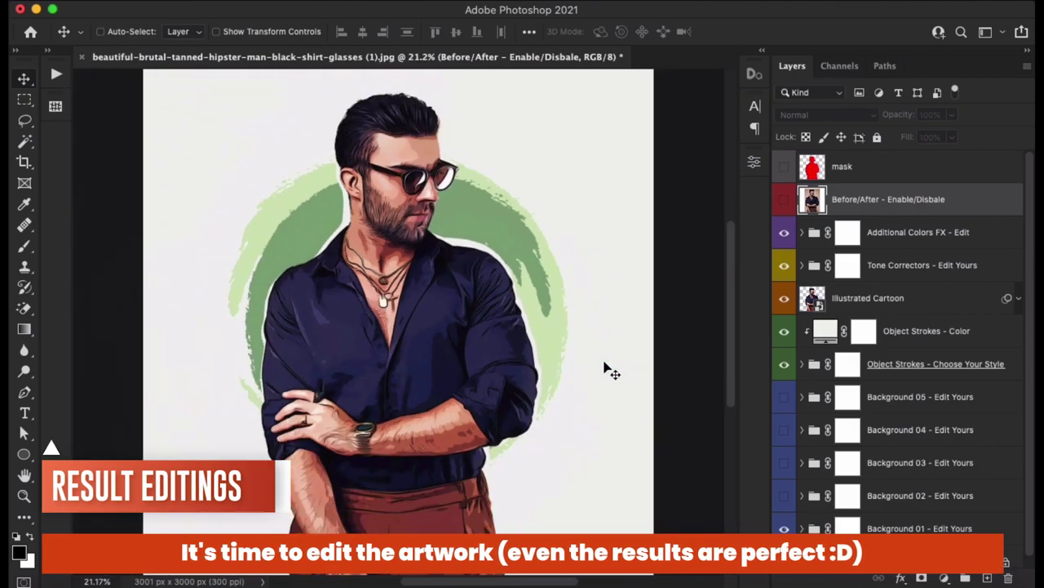
scroll(928, 446, "down", 1)
left_click(904, 512)
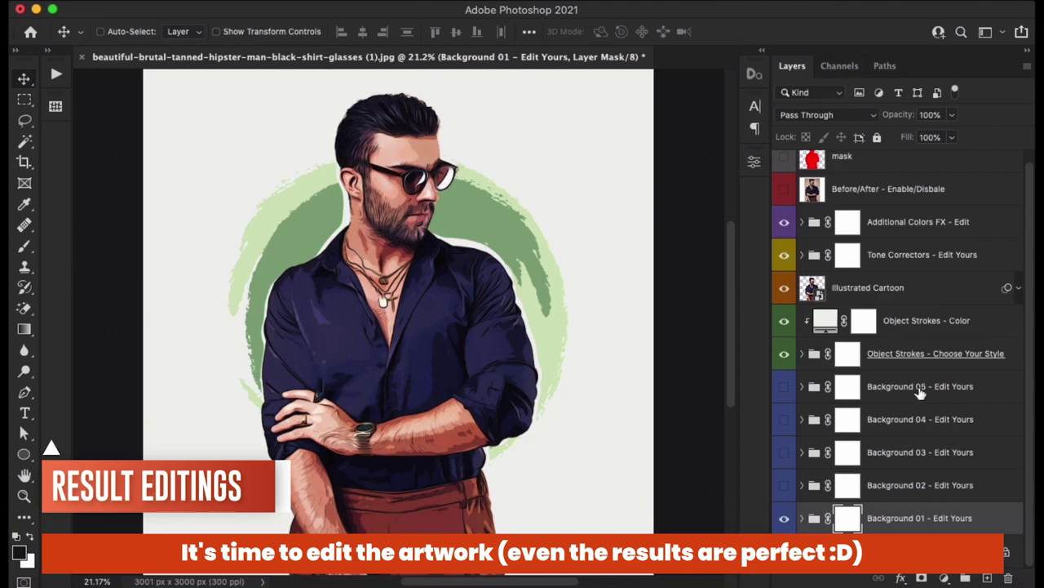
left_click(785, 519)
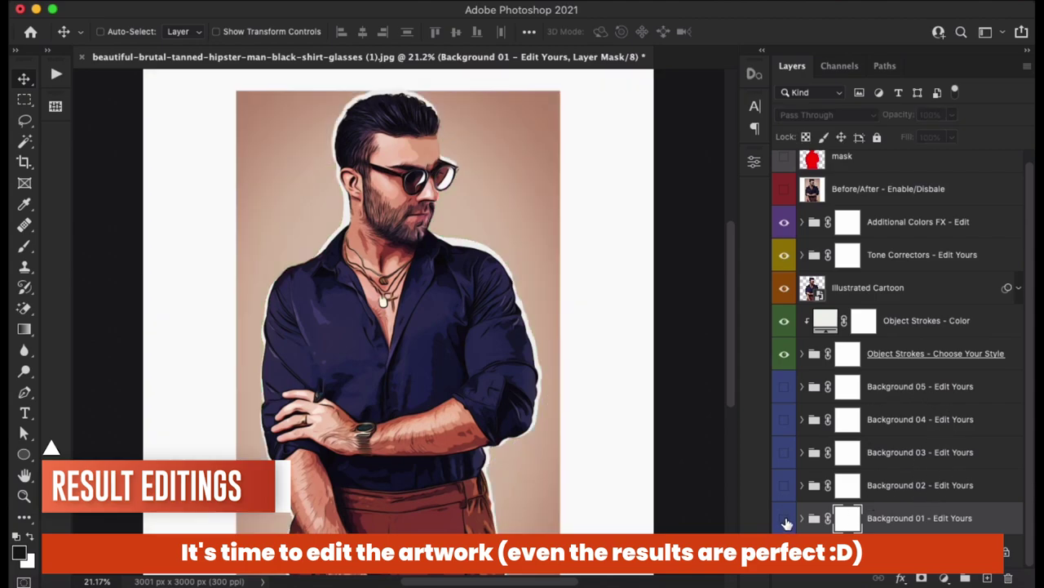
left_click(785, 519)
Step: Preview the red, beige, yellow and orange Background 02–05 styles one by one
left_click(785, 485)
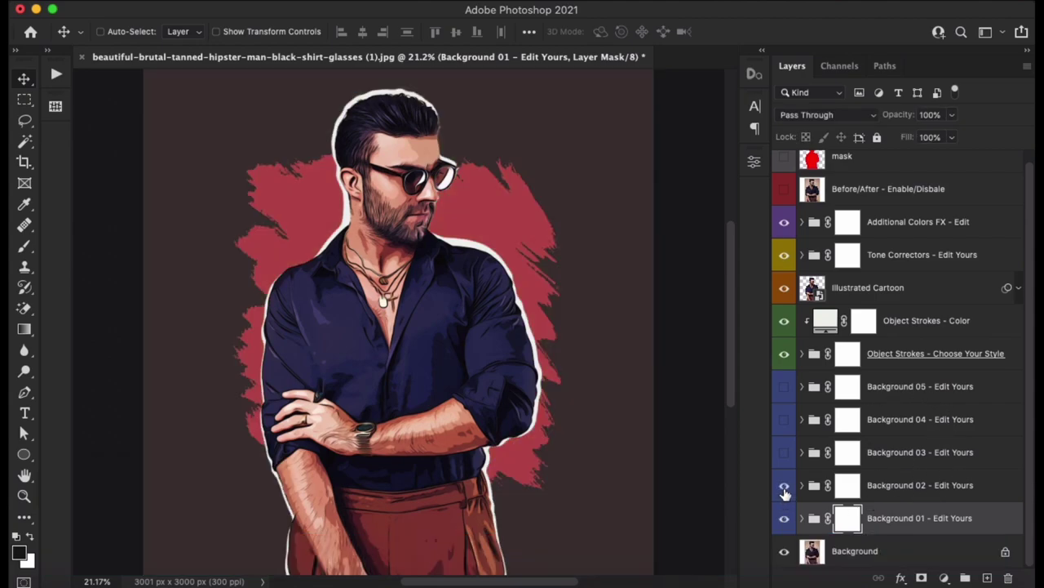
left_click(912, 488)
left_click(785, 452)
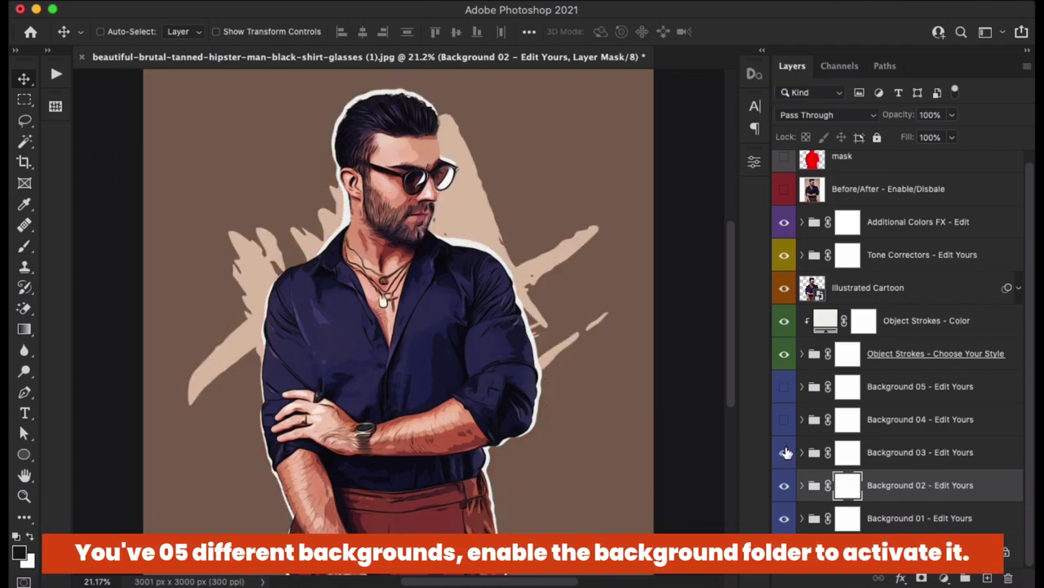
left_click(910, 459)
left_click(784, 419)
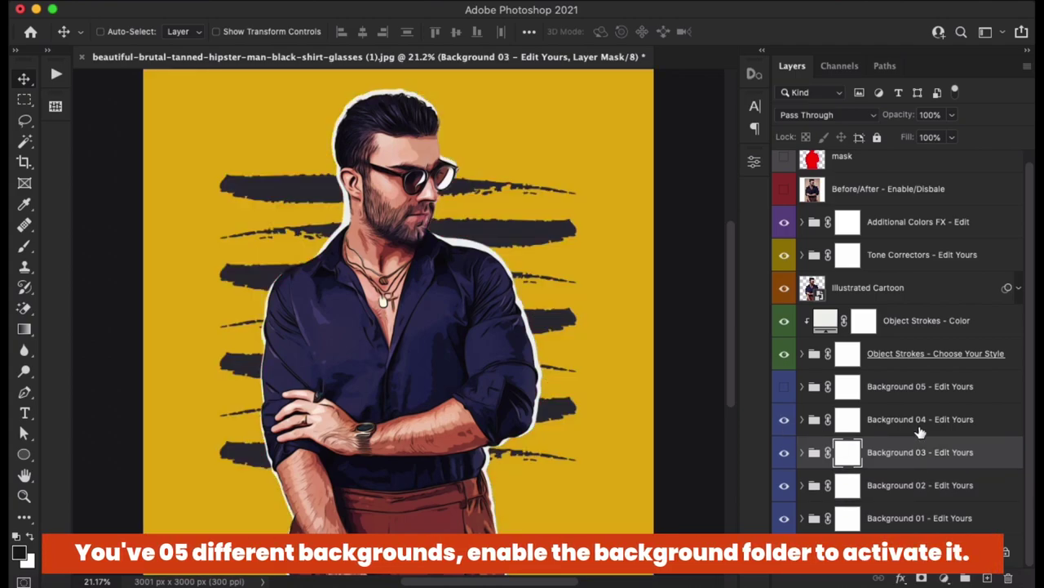
left_click(918, 421)
left_click(784, 386)
left_click(916, 394)
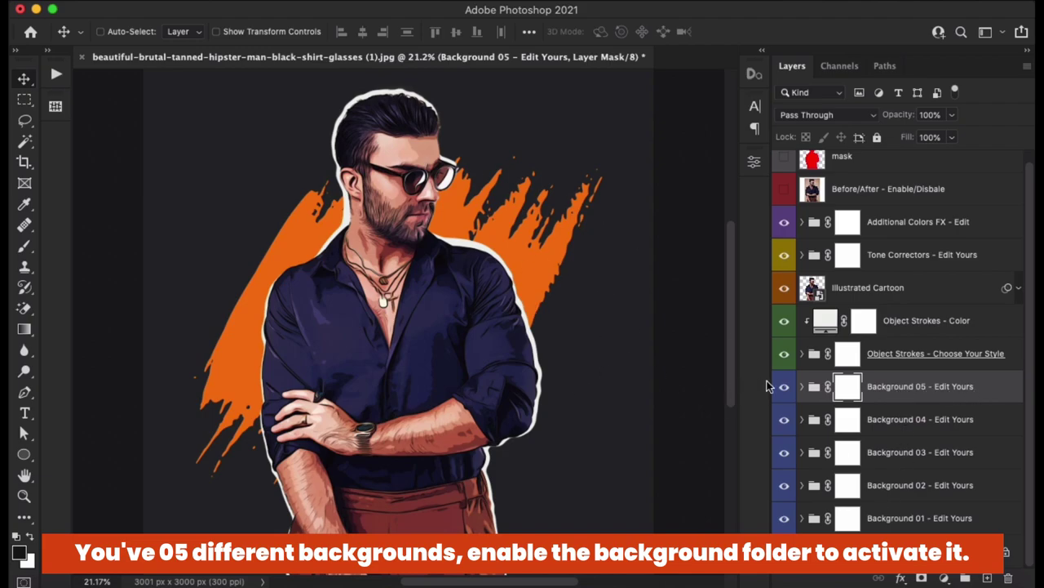
Step: Turn Backgrounds 05–02 off again and expand the green Background 01 group
left_click(785, 386)
left_click(784, 419)
left_click(784, 452)
left_click(784, 485)
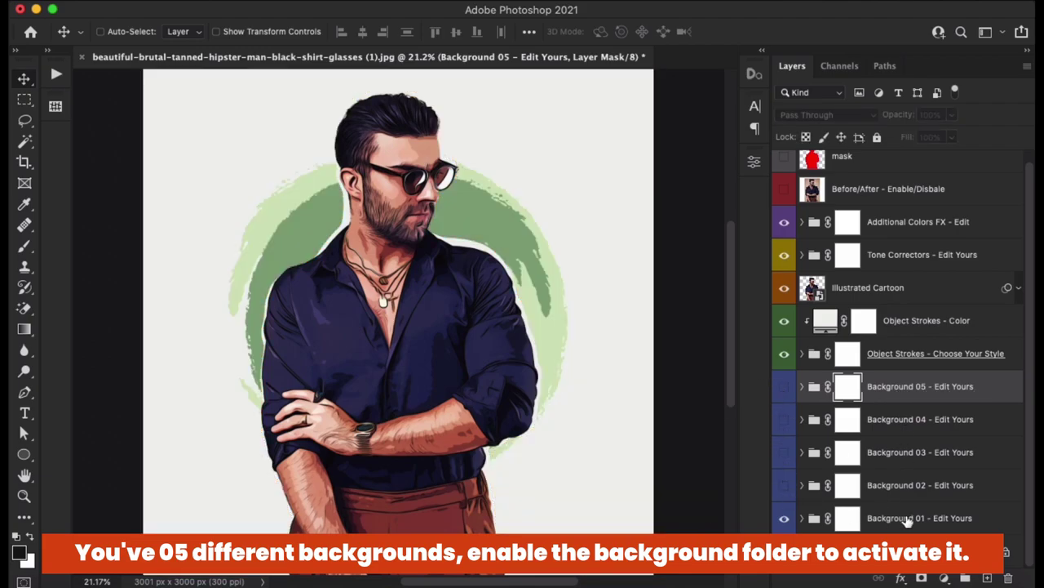
left_click(905, 517)
left_click(802, 517)
scroll(844, 374, "down", 5)
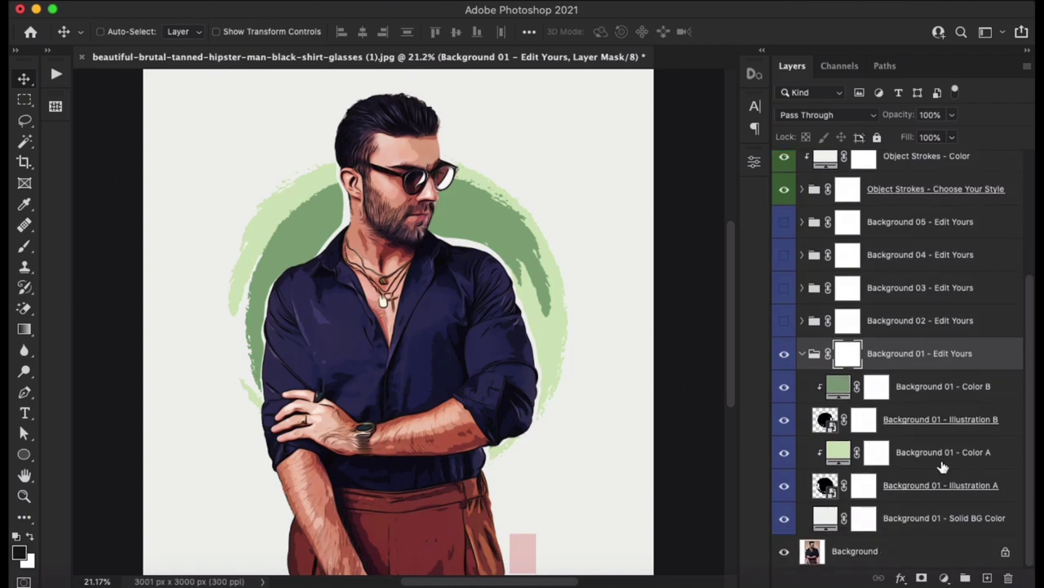
Step: Recolour Background 01 - Color A to navy 16172e sampled from the man's shirt
left_click(914, 484)
left_click(784, 485)
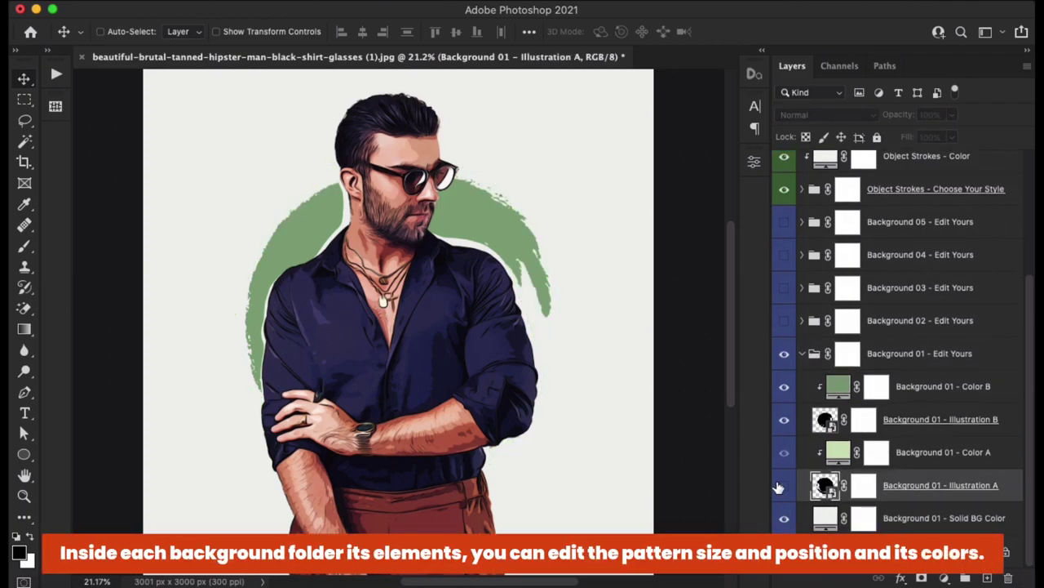
left_click(784, 420)
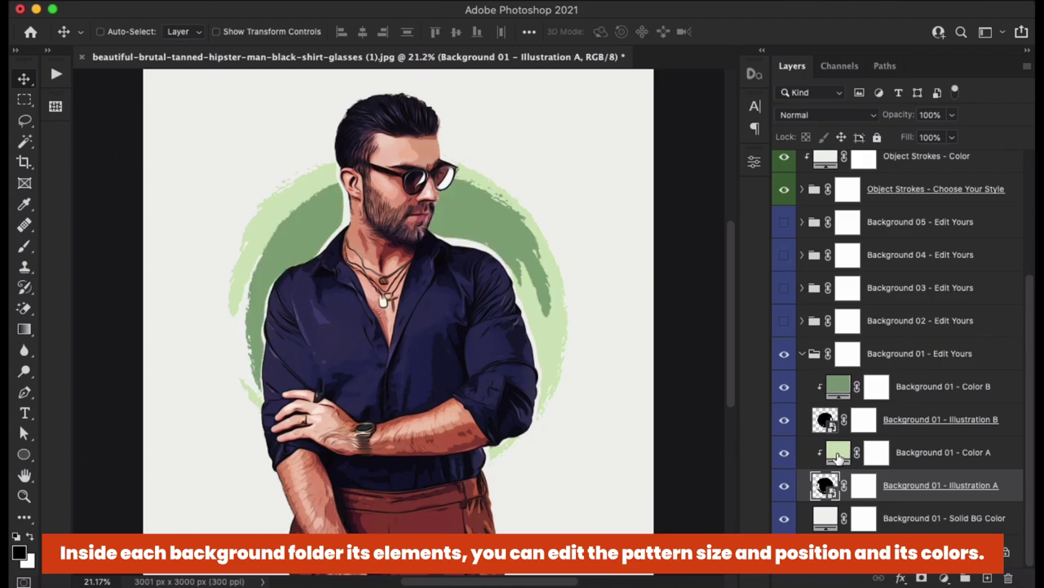
left_click(833, 447)
double_click(838, 454)
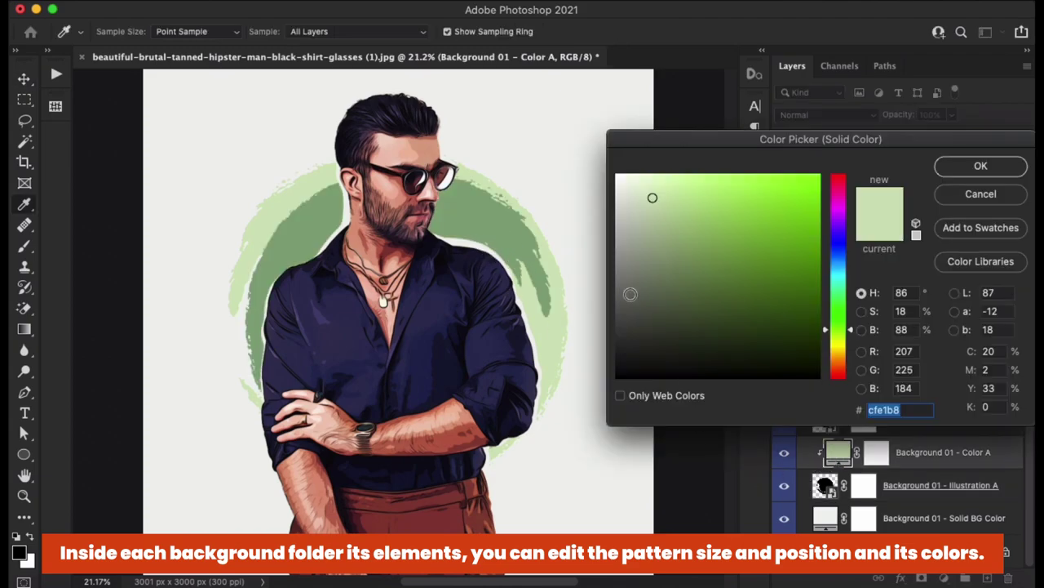
left_click_drag(712, 136, 781, 117)
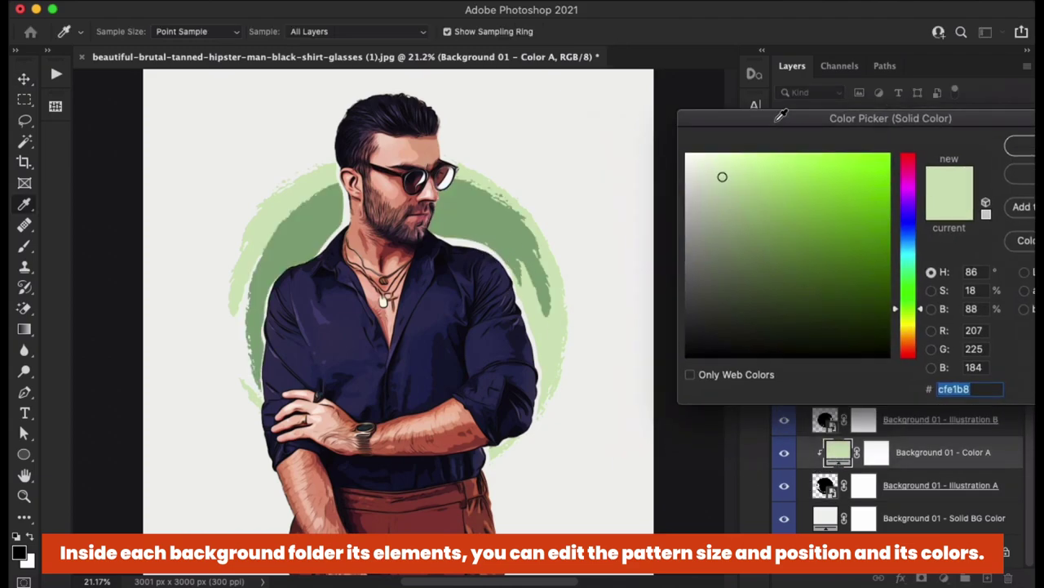
left_click(476, 268)
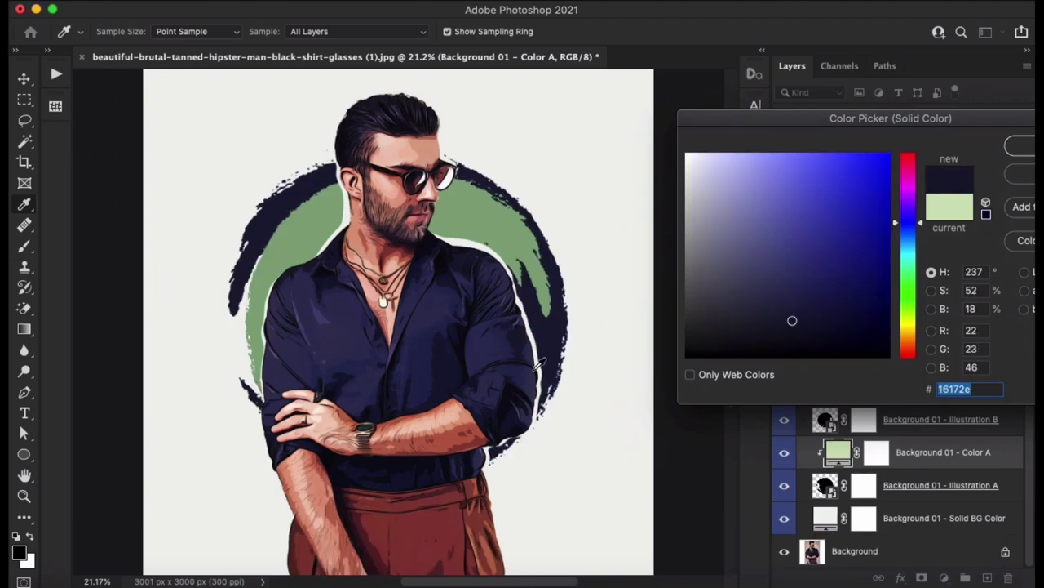
left_click(1026, 145)
Step: Recolour Background 01 - Color B to reddish-brown 883b34 sampled from the trousers
left_click(943, 392)
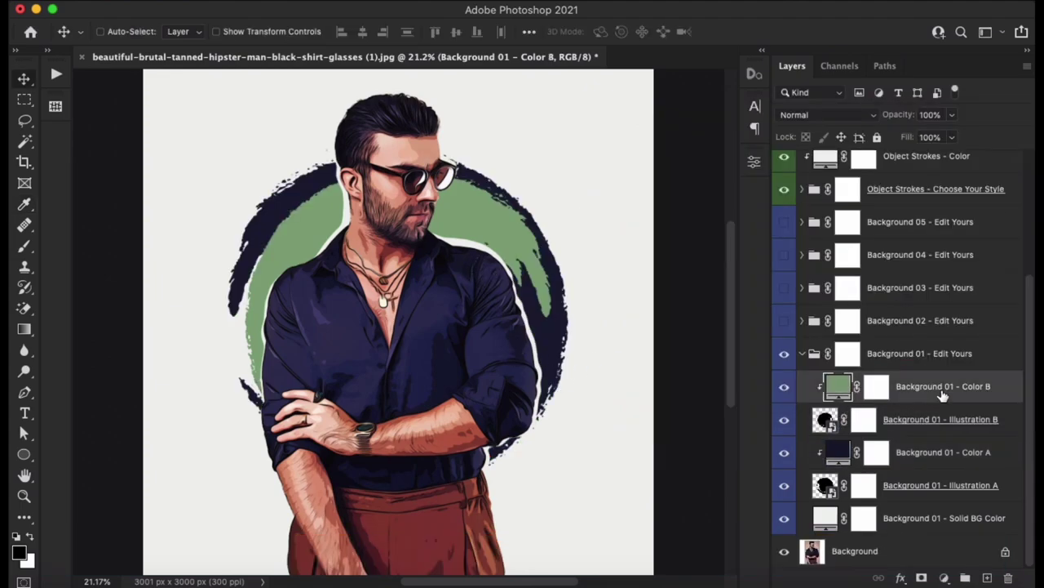
double_click(836, 388)
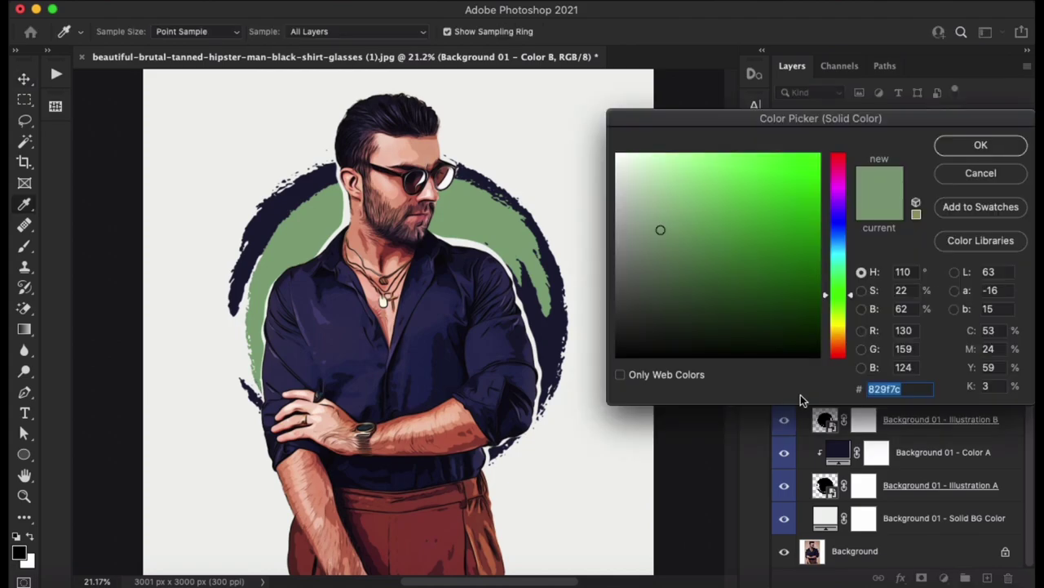
left_click(463, 506)
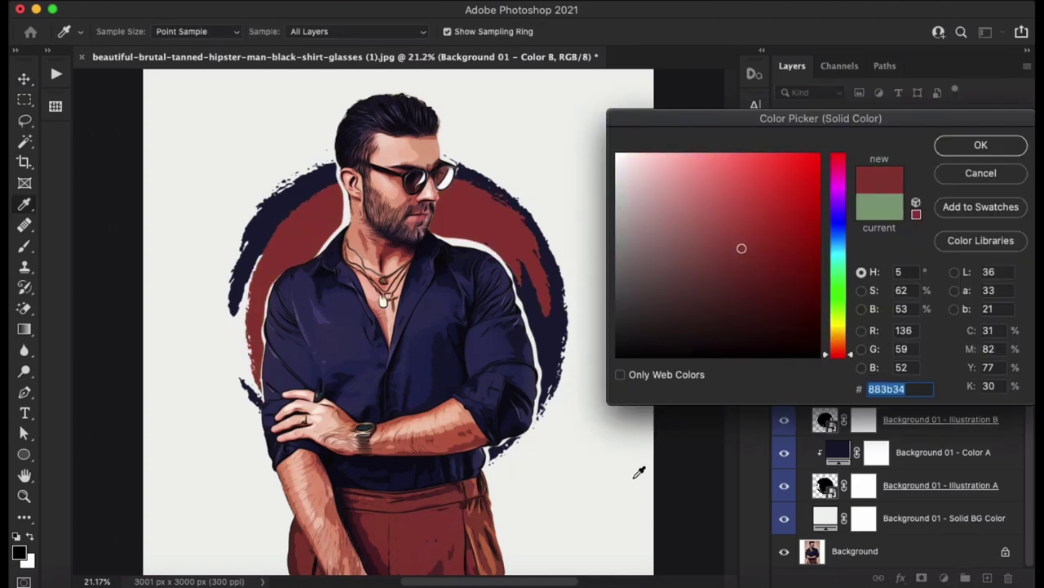
left_click(980, 145)
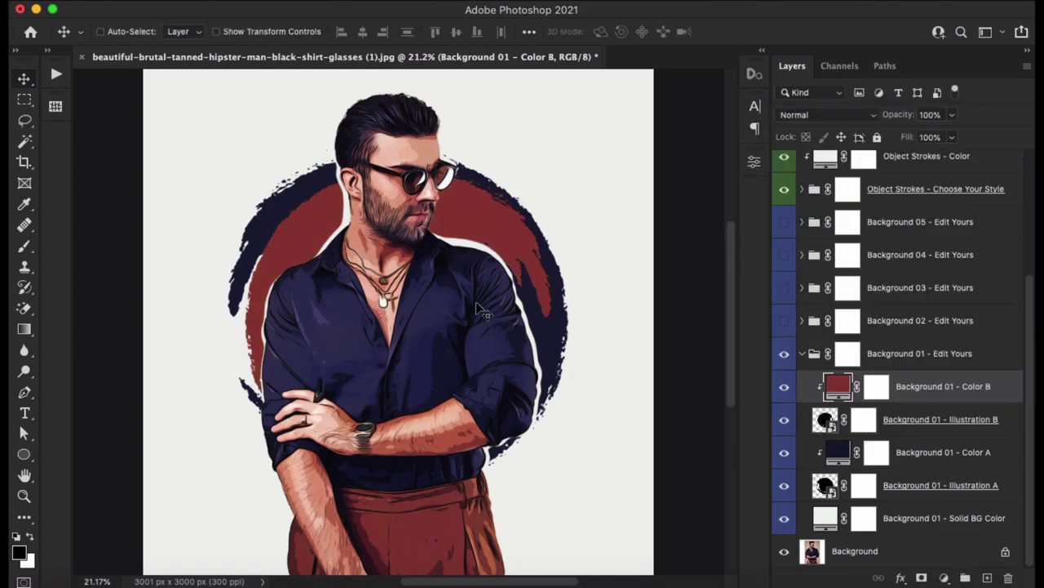
left_click(803, 355)
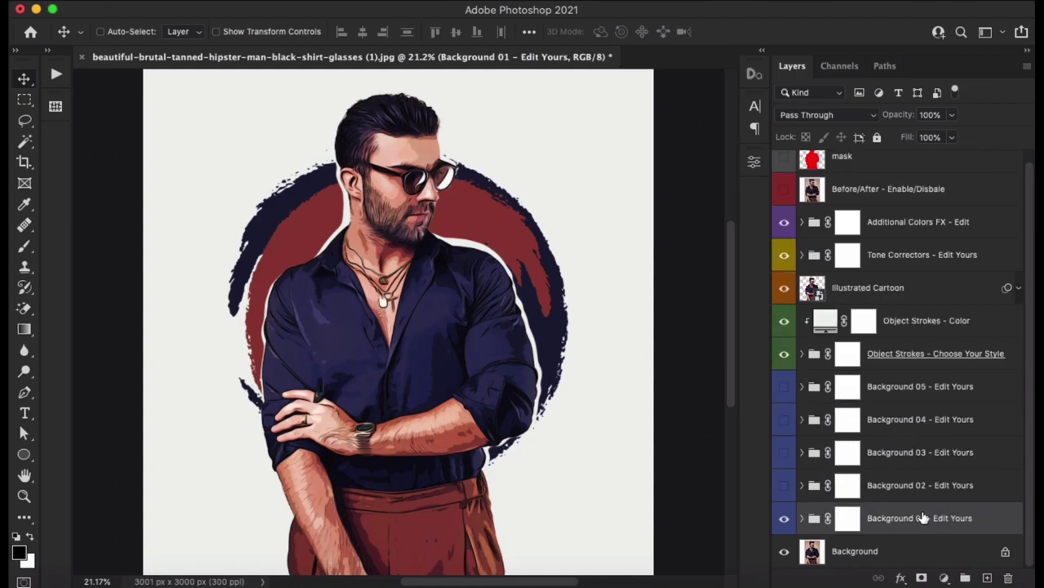
Step: Enlarge and widen the brush-circle group with Free Transform and reposition it behind the man
left_click(171, 2)
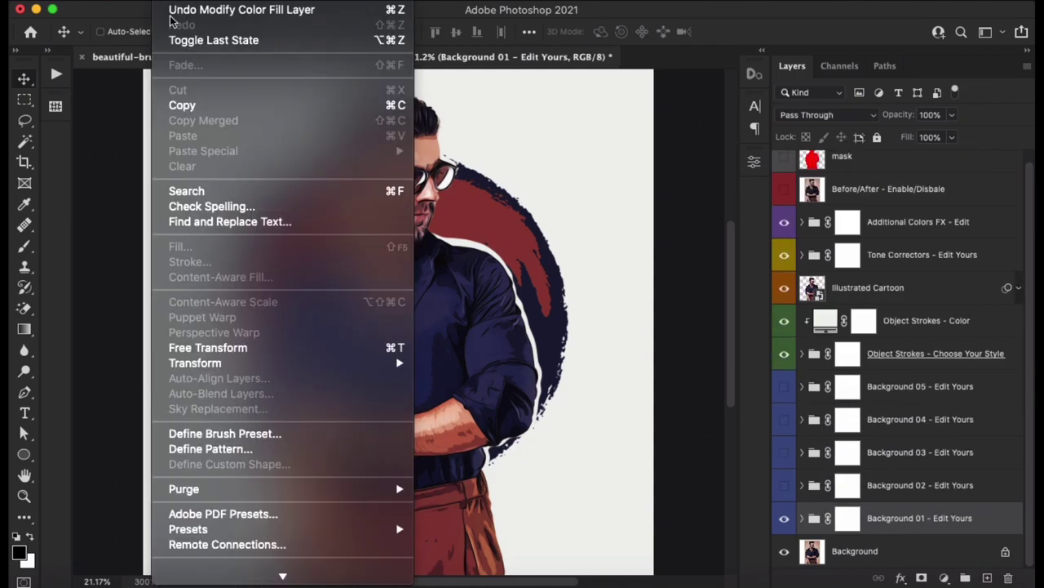
left_click(208, 348)
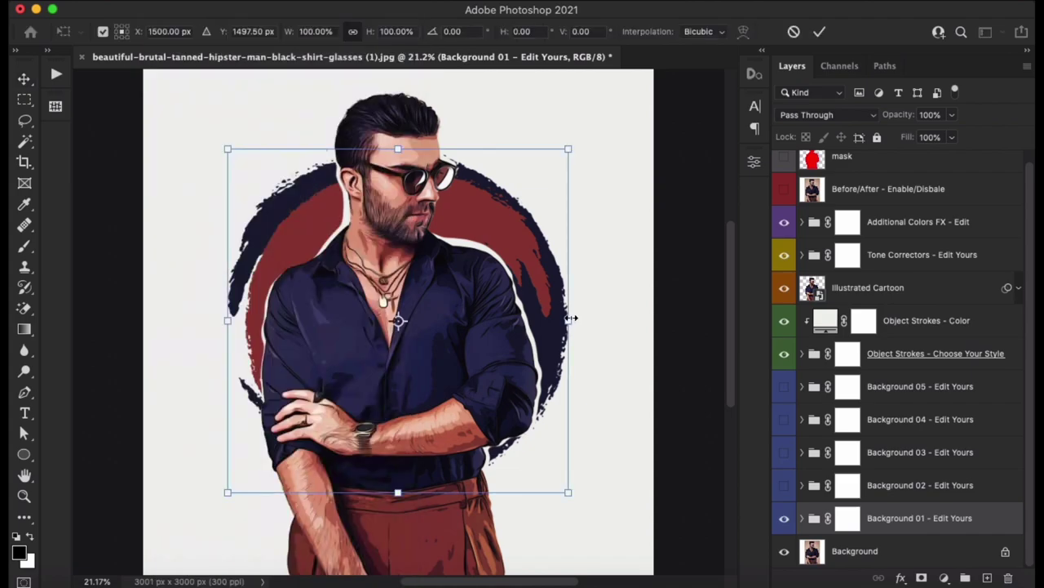
mouse_move(571, 318)
left_mouse_down()
mouse_move(506, 297)
mouse_move(595, 297)
left_mouse_up()
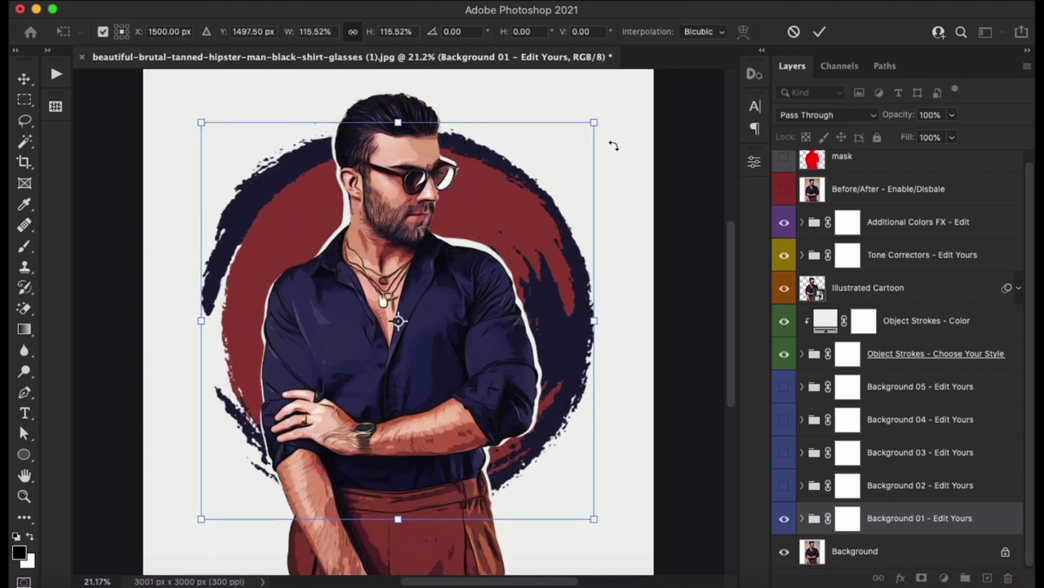
left_click_drag(623, 147, 520, 107)
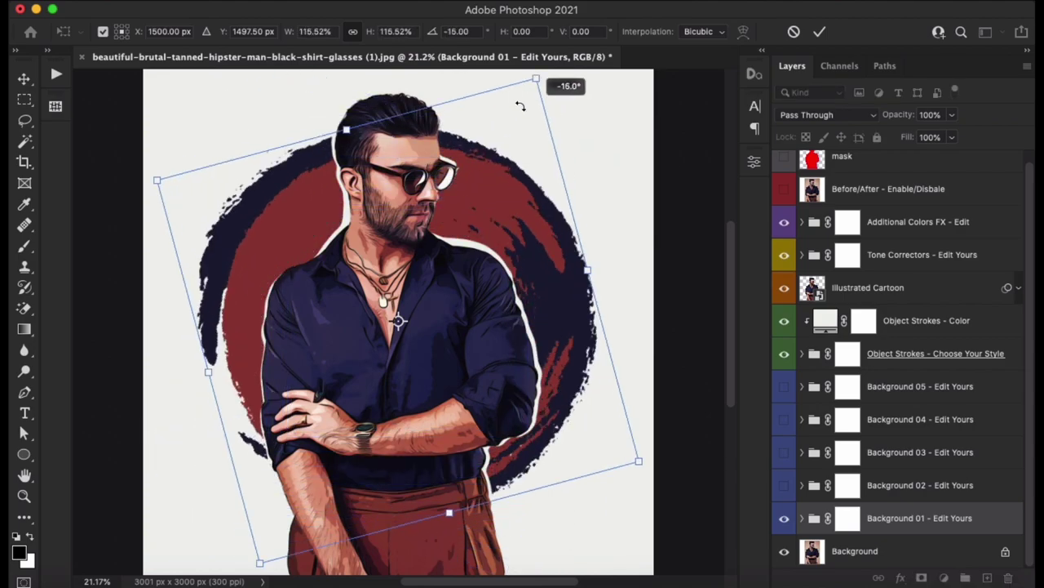
key("ctrl+z")
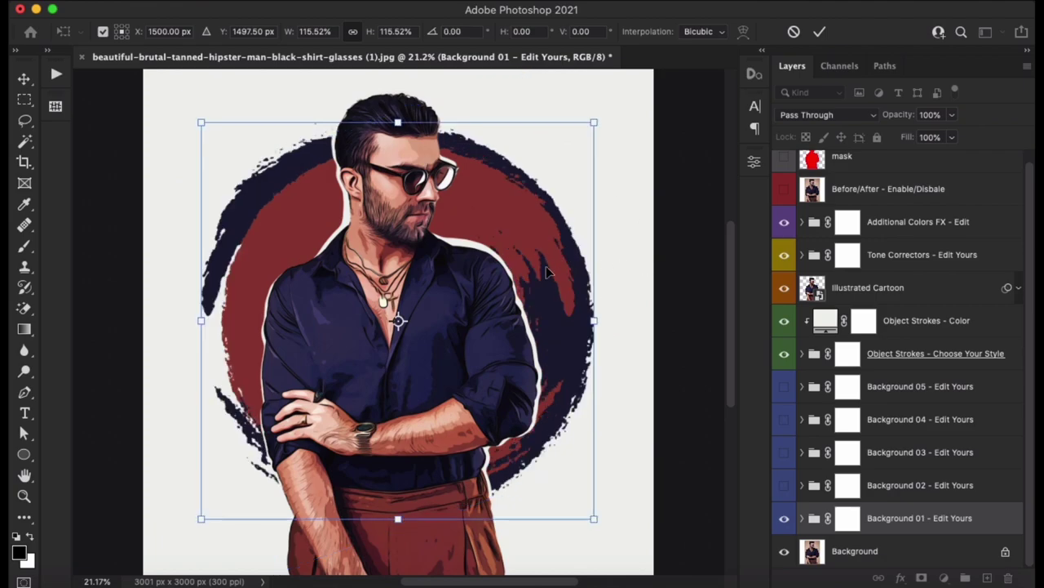
left_click_drag(594, 123, 577, 140)
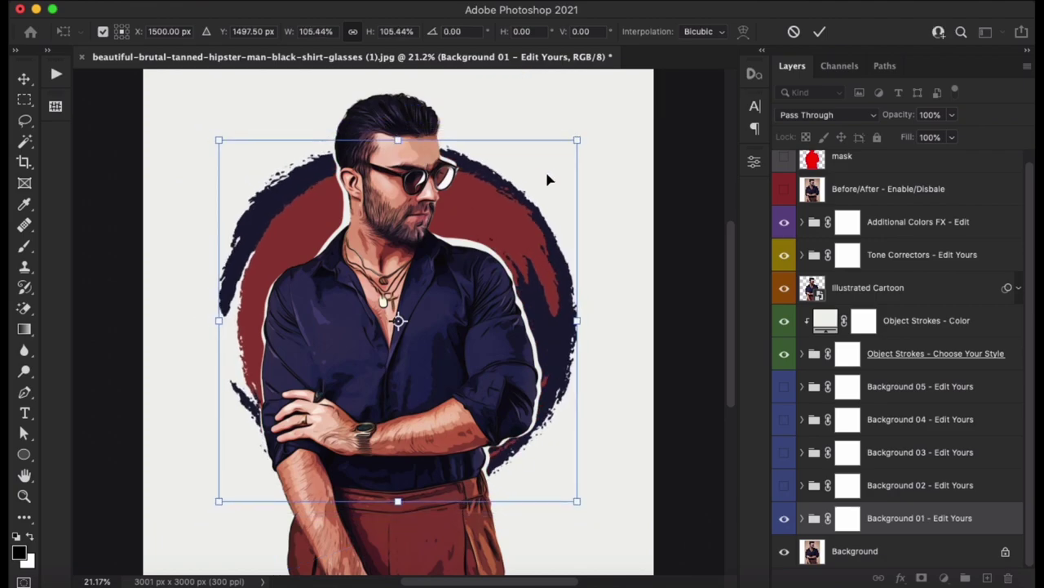
left_click_drag(596, 325, 625, 326)
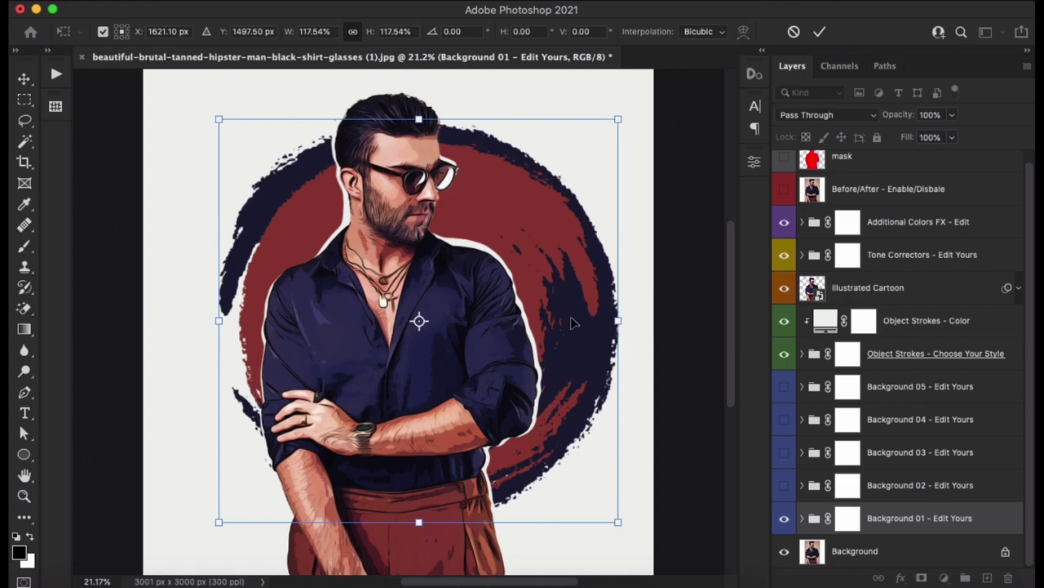
key("Return")
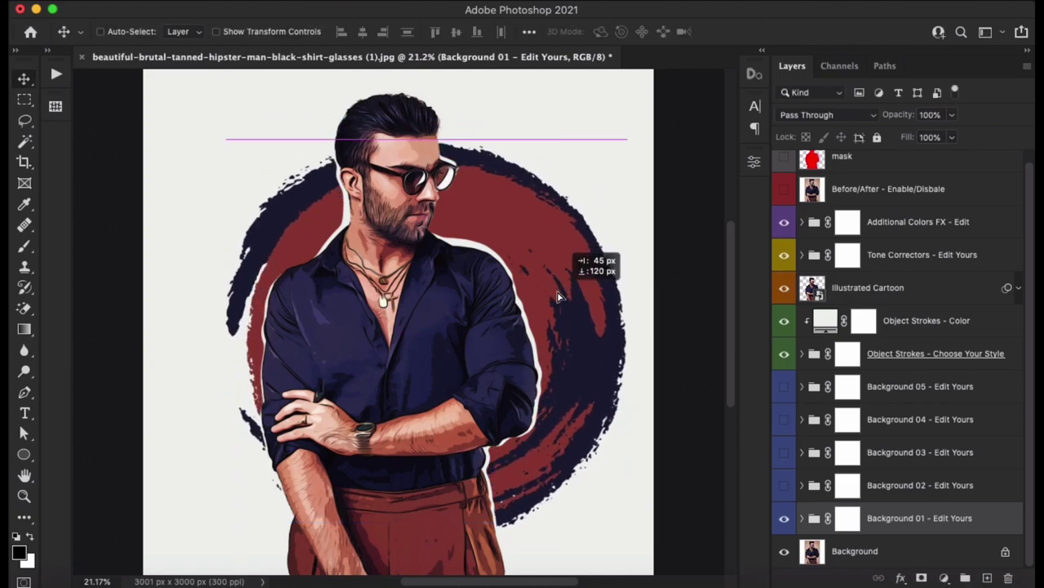
left_click_drag(559, 276, 599, 274)
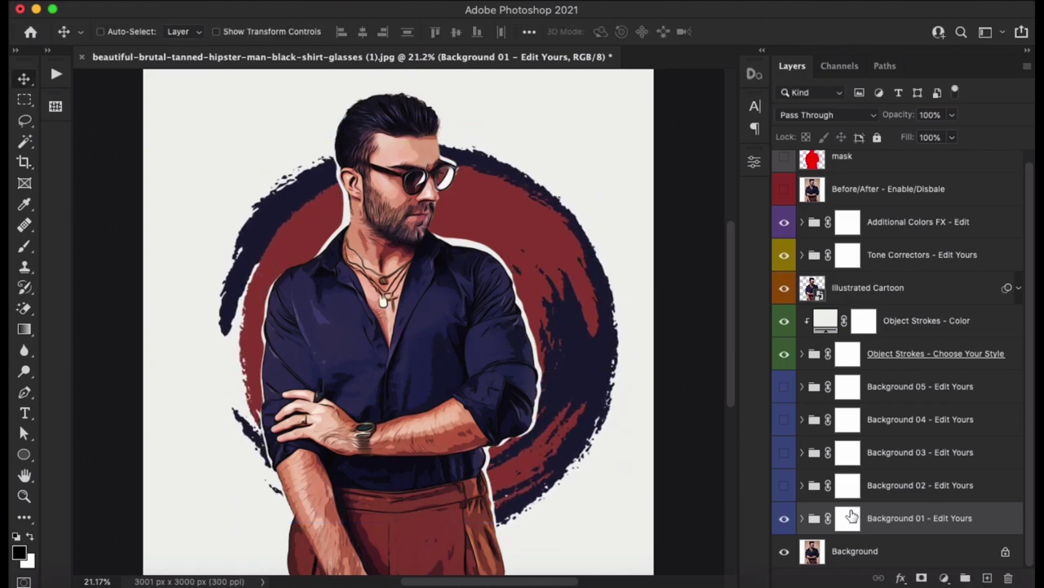
Step: Move the red Illustration B stroke up and to the left
left_click(802, 517)
scroll(863, 432, "down", 2)
left_click(826, 463)
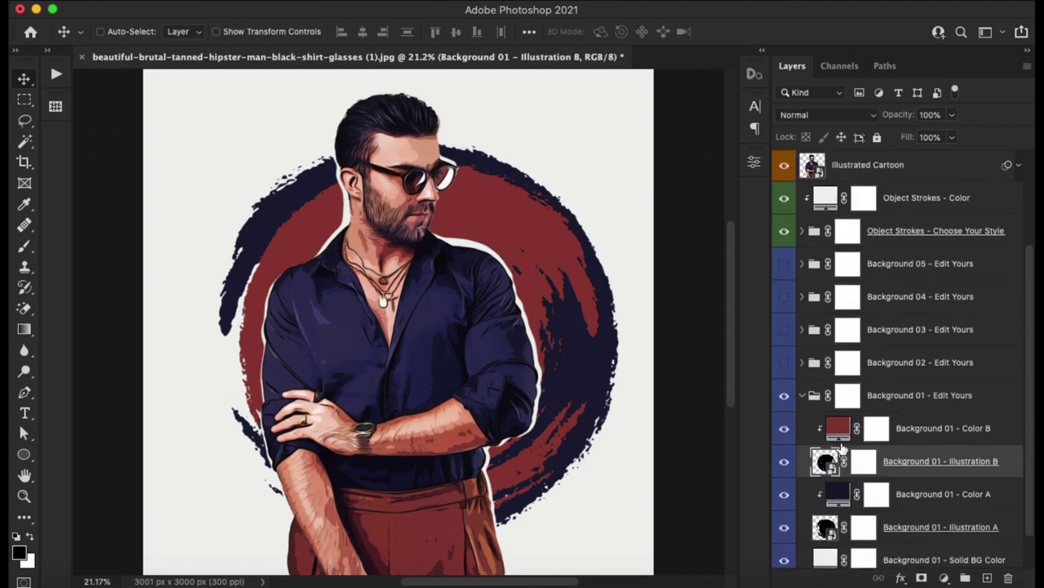
scroll(824, 453, "down", 2)
left_click(784, 421)
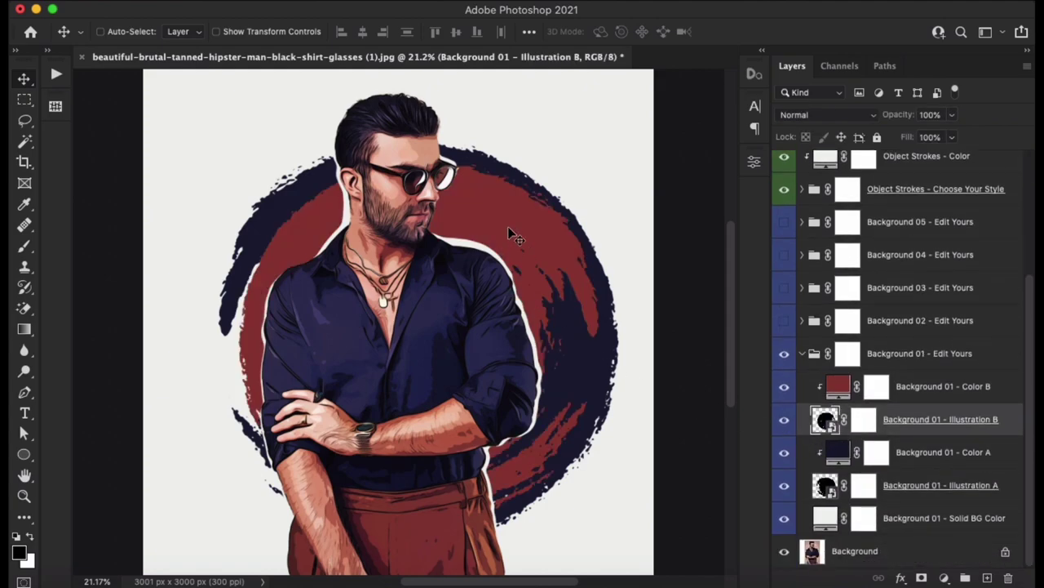
left_click_drag(506, 234, 485, 246)
Step: Move the navy Illustration A stroke up-right and rotate it about -75.7° around the man
left_click(620, 294, "ctrl")
left_click_drag(621, 294, 634, 282)
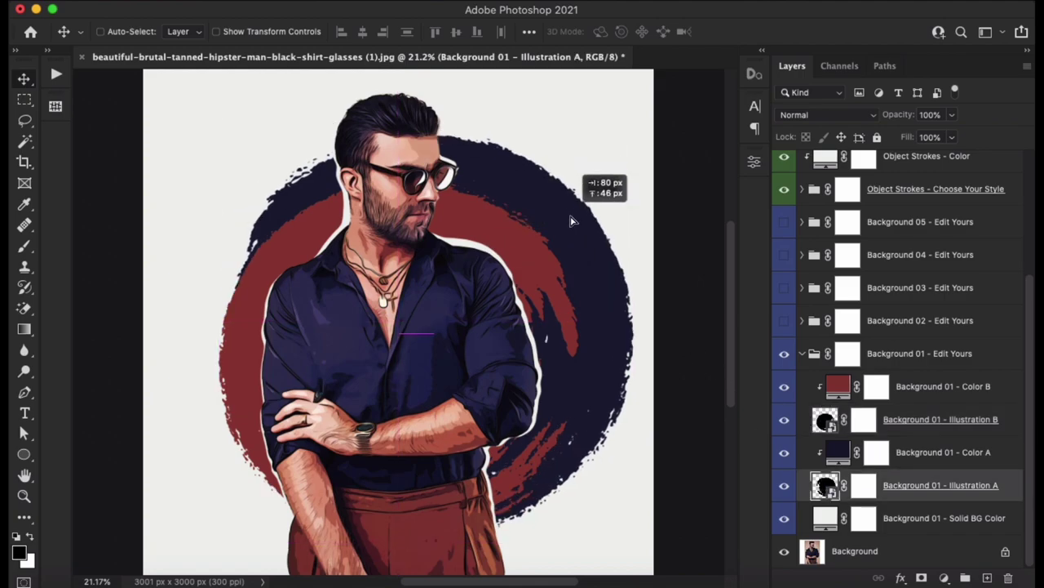
key("ctrl+t")
mouse_move(661, 139)
left_mouse_down()
mouse_move(604, 124)
mouse_move(559, 275)
left_mouse_up()
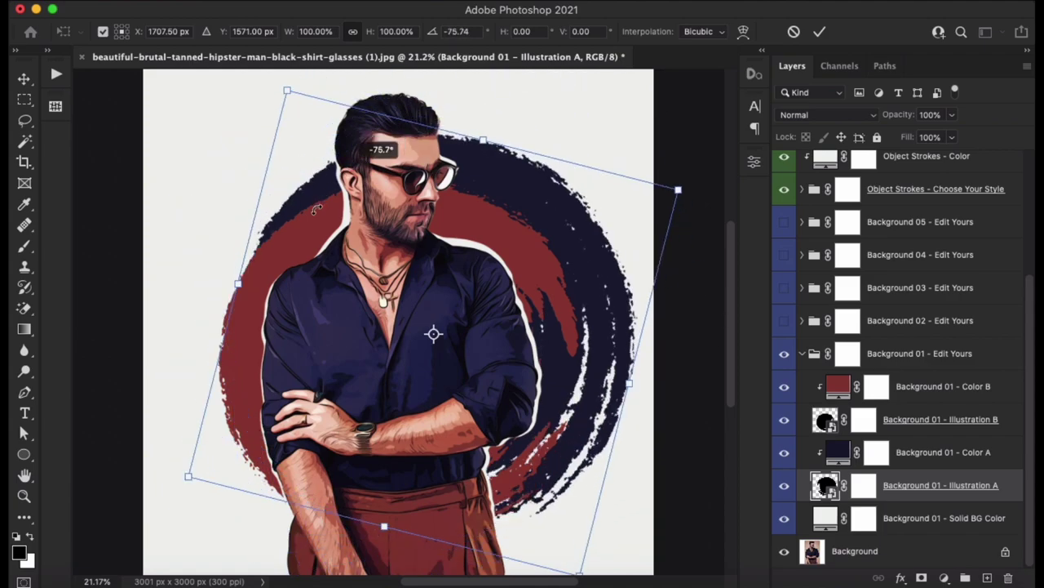
key("Return")
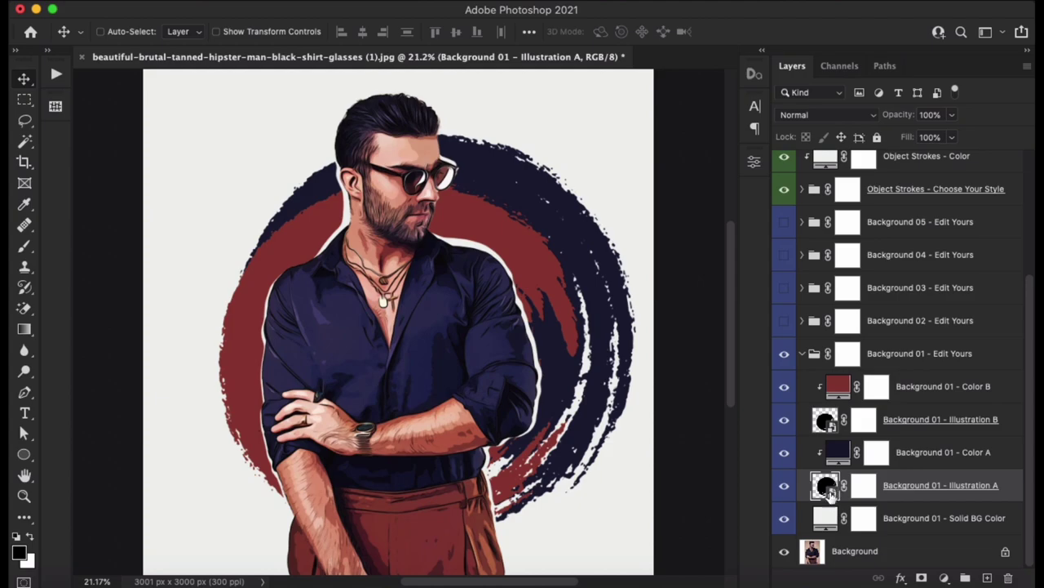
left_click(927, 525)
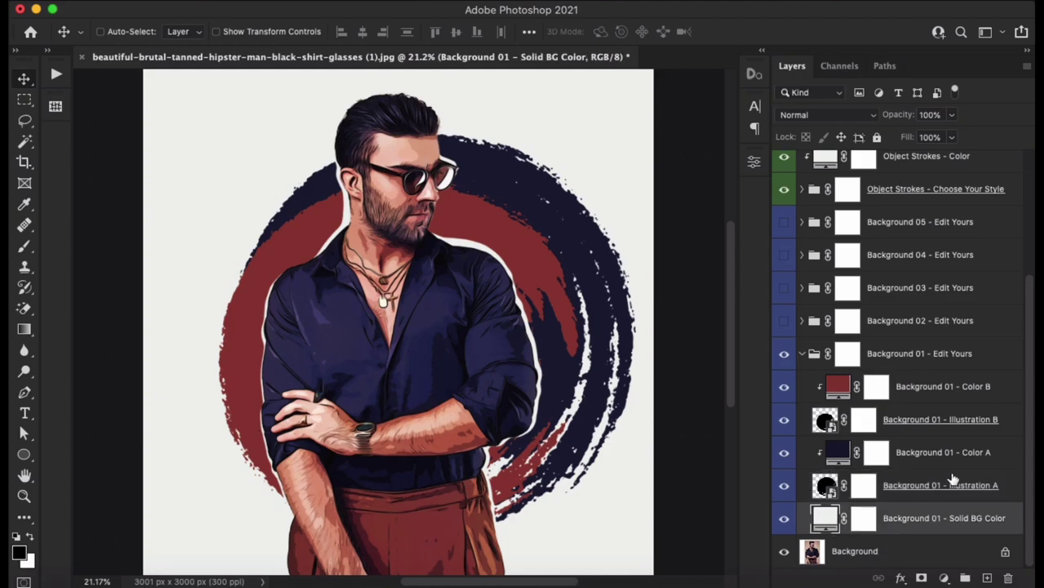
Step: Set the Solid BG Color fill to a dark navy
double_click(825, 518)
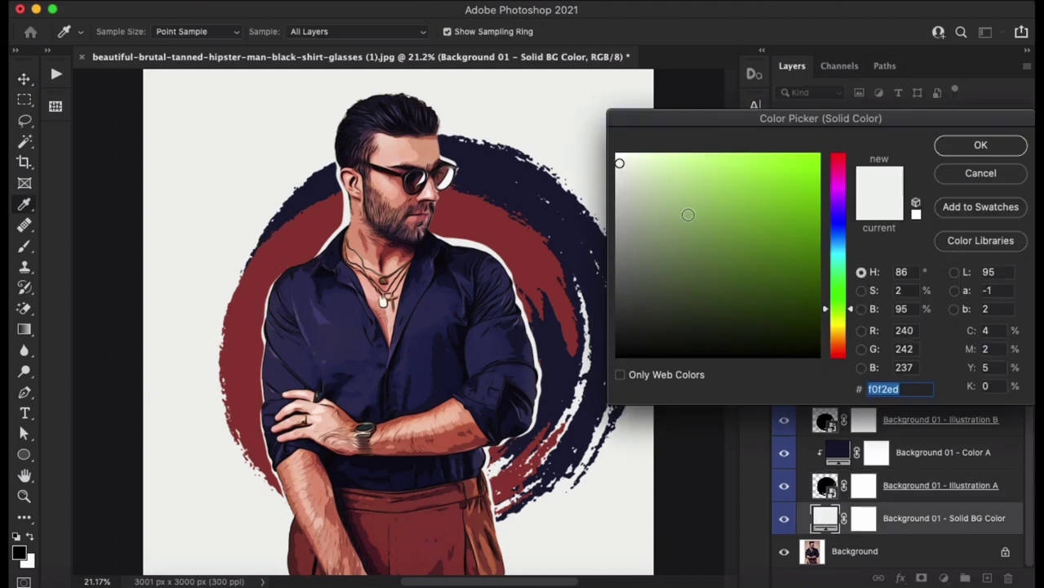
left_click_drag(629, 174, 593, 380)
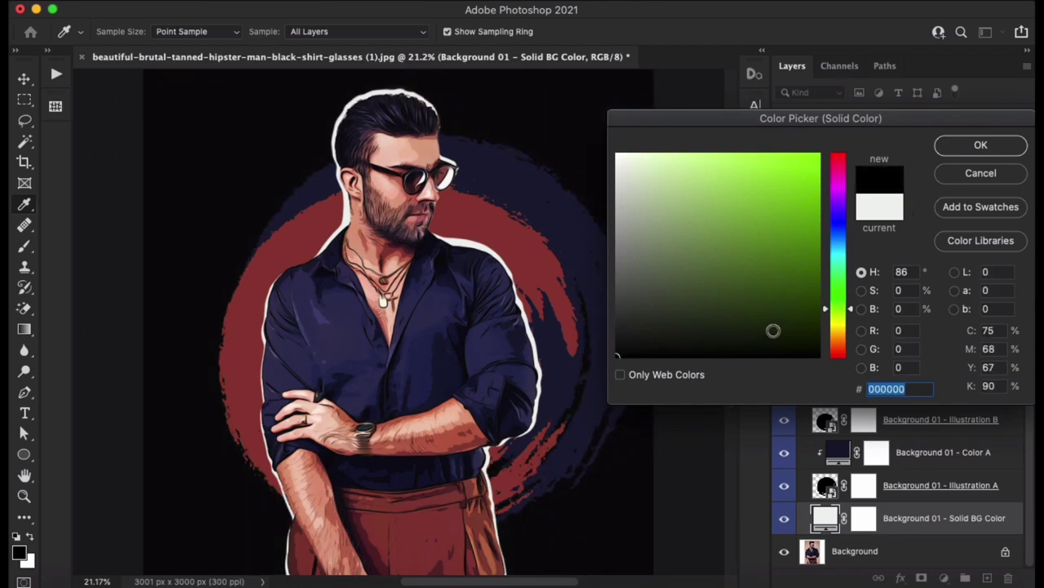
left_click_drag(838, 308, 838, 219)
left_click_drag(797, 286, 798, 325)
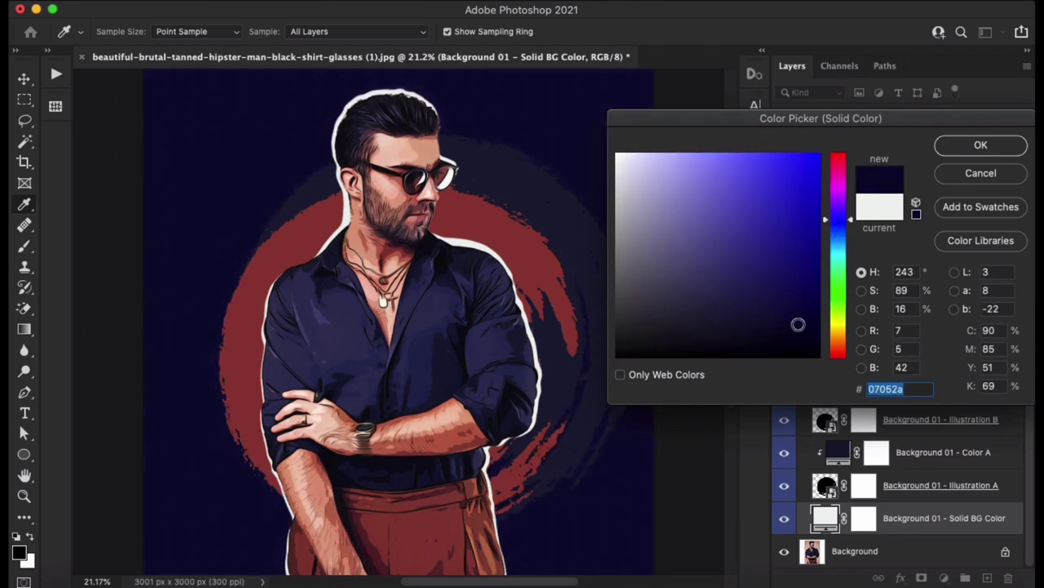
left_click(987, 147)
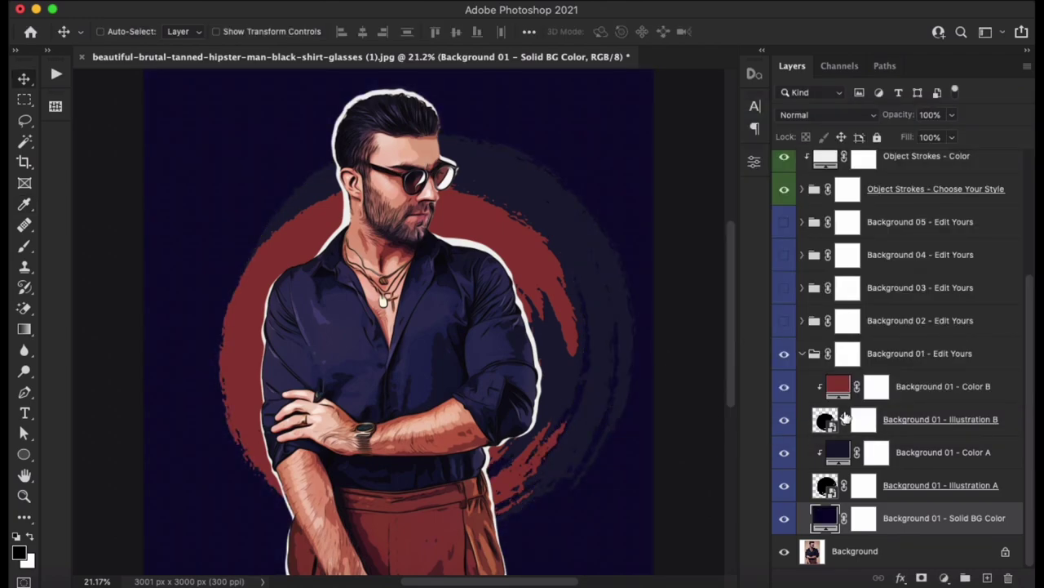
Step: Set Color A to white ffffff so the outer brush stroke turns white
double_click(838, 451)
left_click_drag(677, 253, 560, 103)
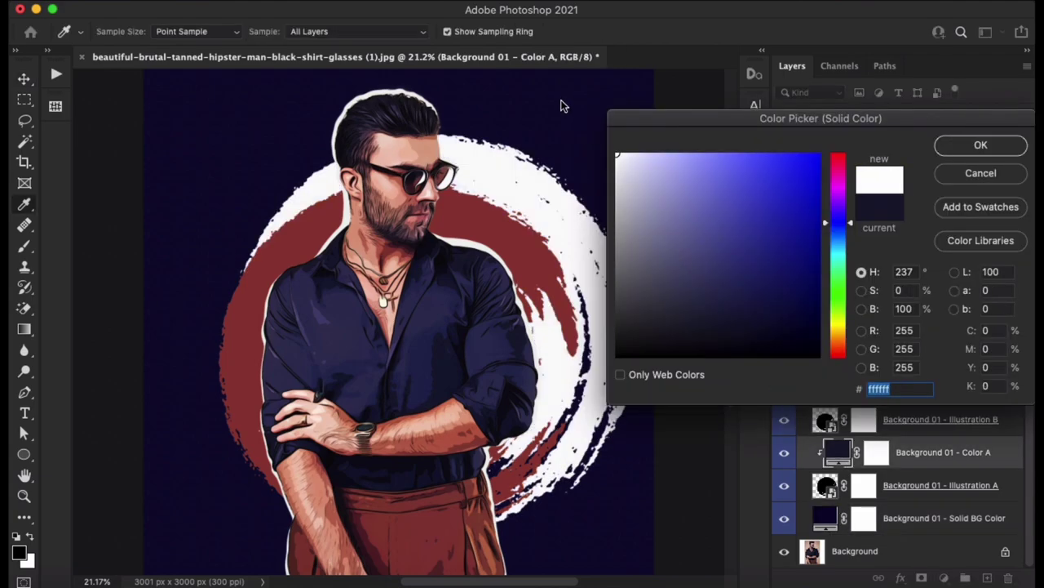
left_click(981, 145)
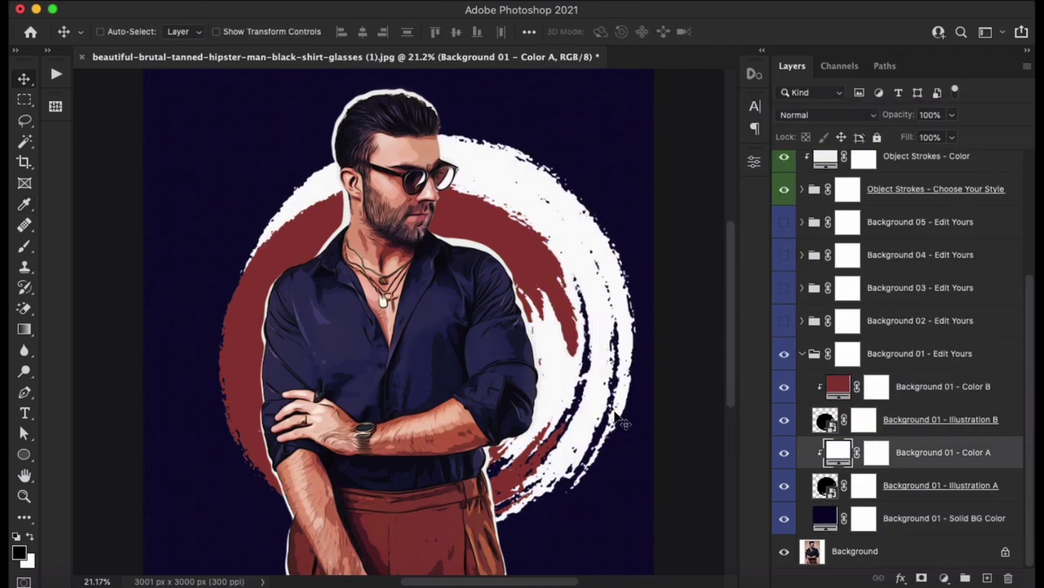
Step: Resample the shirt's navy (14162f) as the solid background colour
left_click(818, 359)
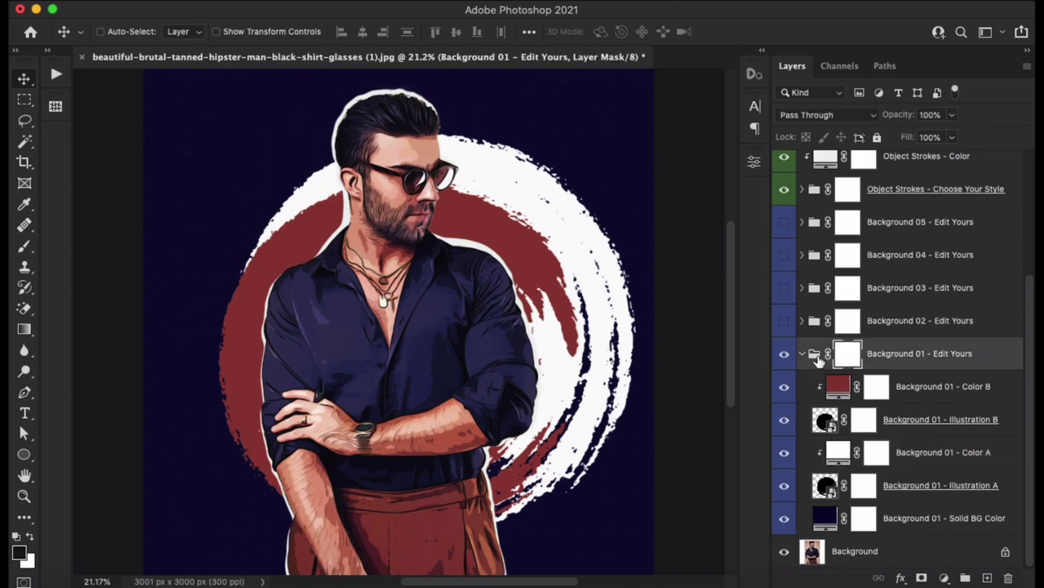
double_click(824, 514)
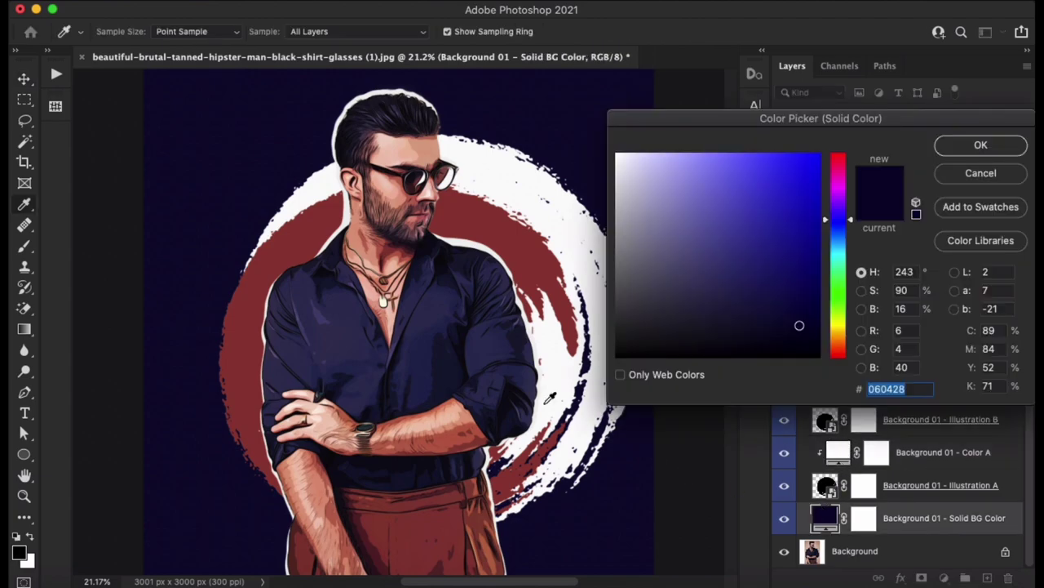
left_click(441, 356)
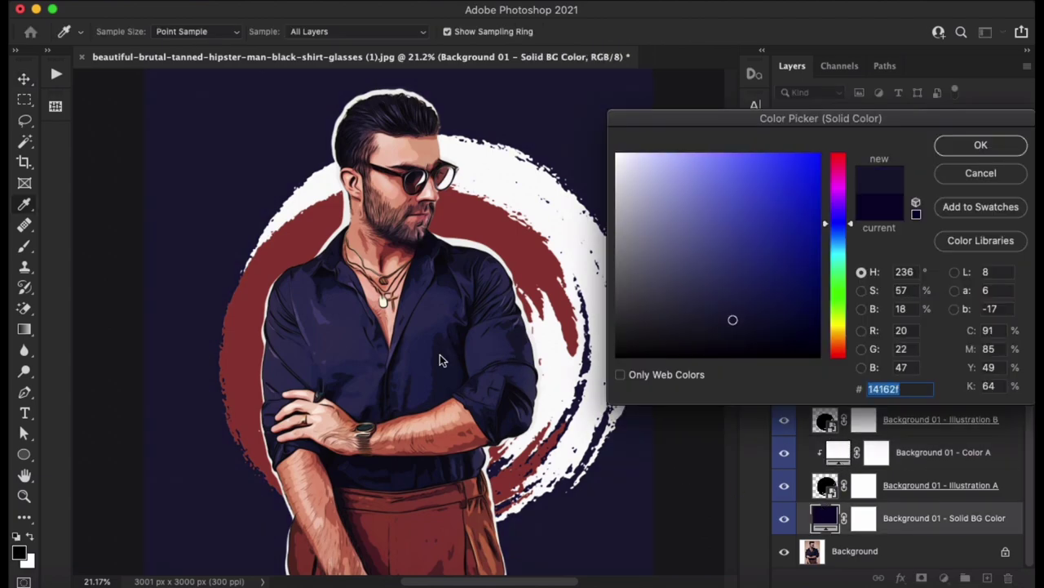
left_click(952, 151)
Step: Scale the Background 01 circle to 91.79% behind the man, then collapse the group
left_click(827, 487)
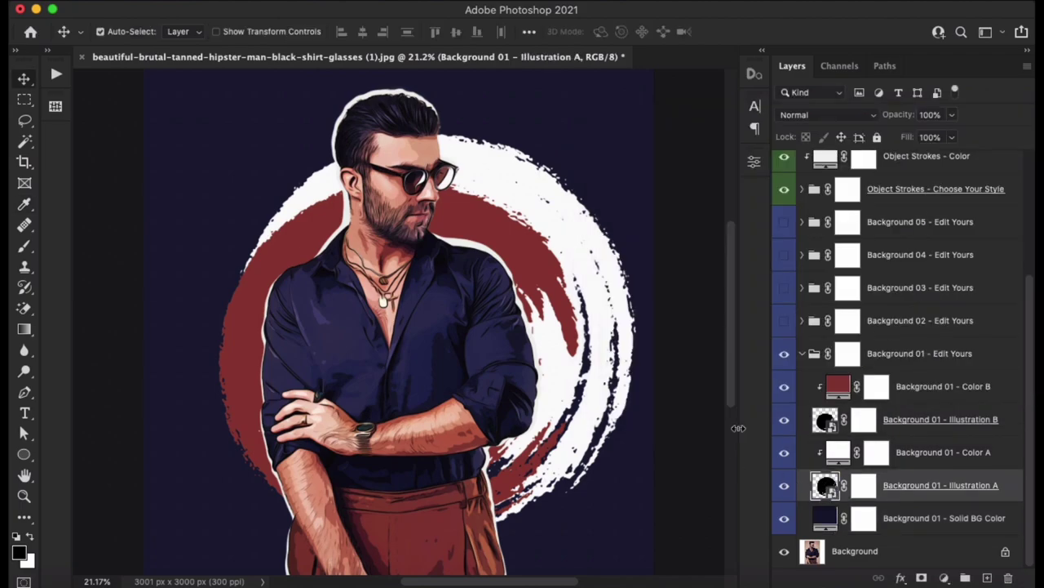
key("ctrl+t")
left_click_drag(635, 135, 608, 161)
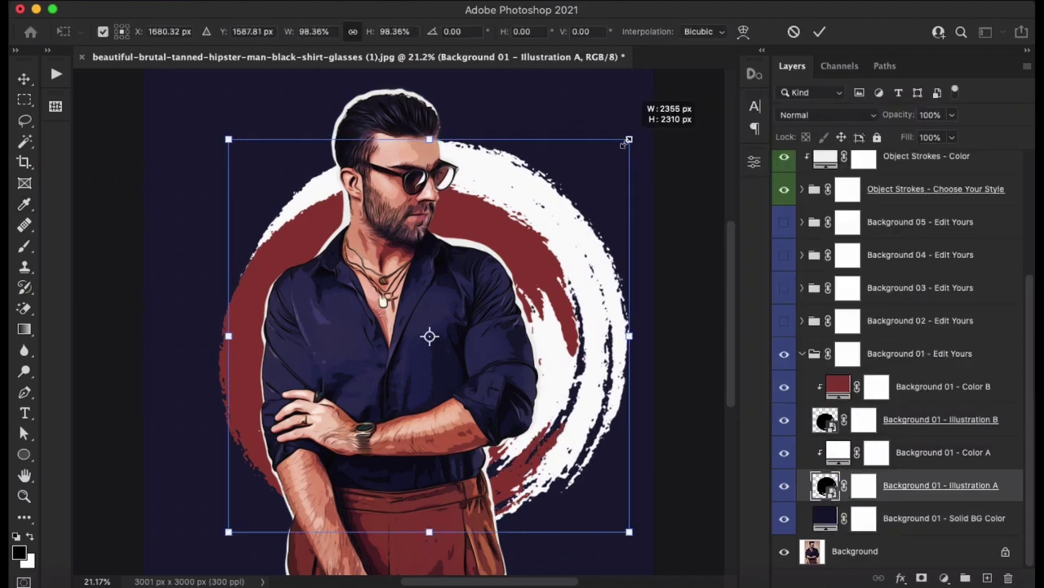
left_click(935, 359)
left_click_drag(608, 166, 591, 176)
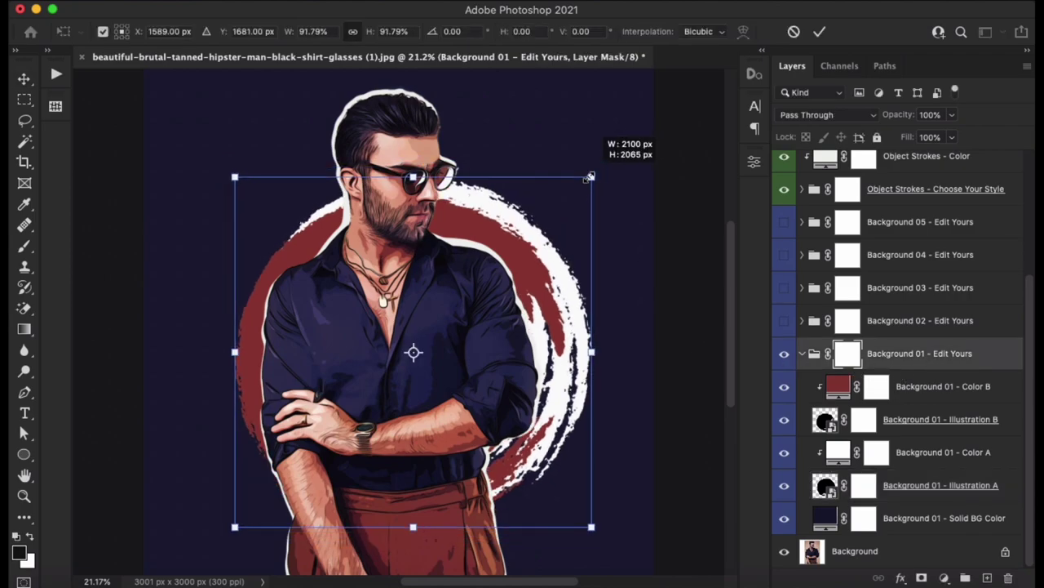
left_click_drag(537, 262, 523, 233)
key("Return")
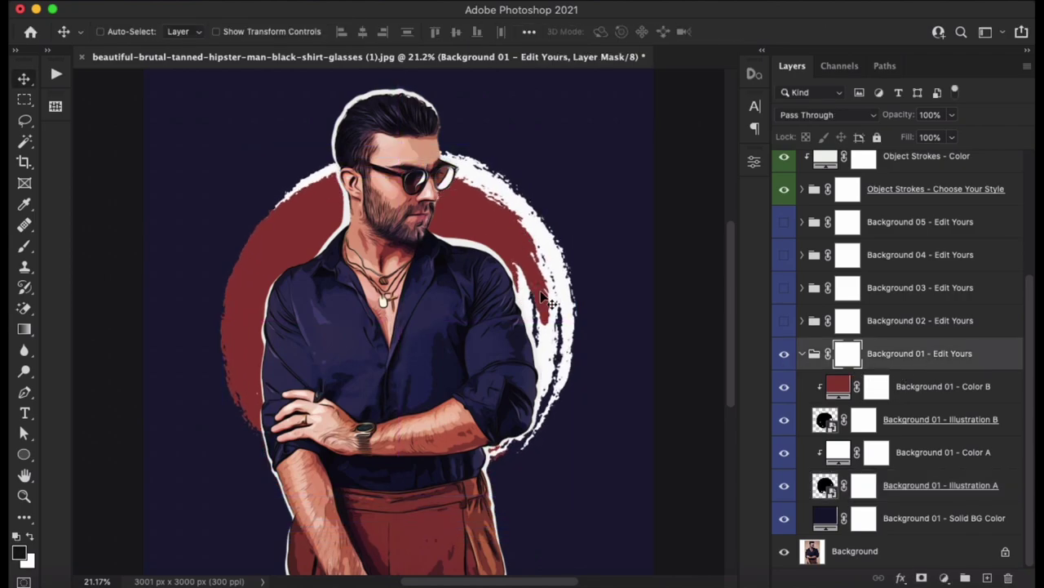
left_click(803, 356)
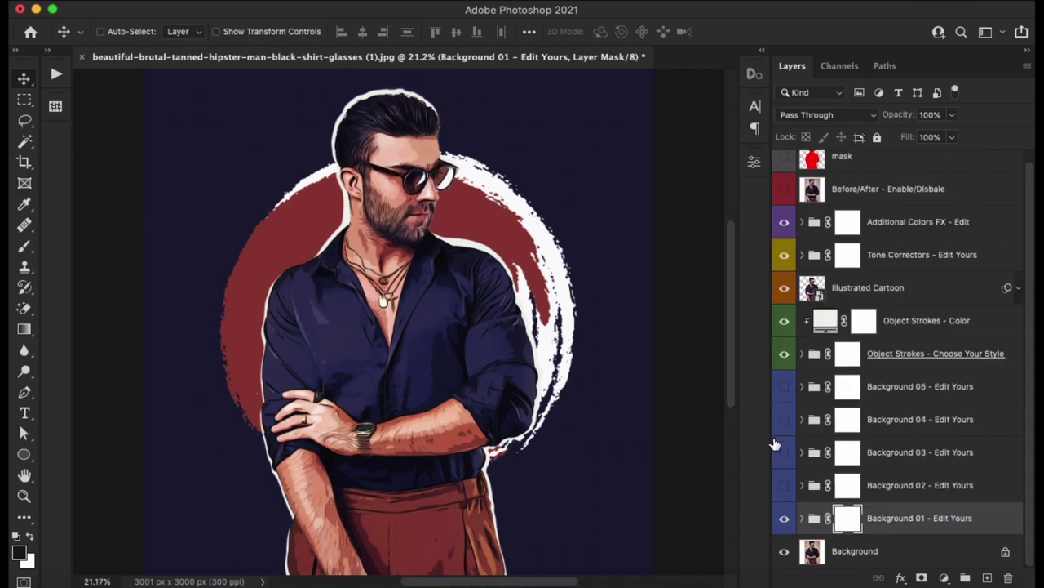
Step: Turn on the Background 02 group and expand its layers
left_click(784, 485)
left_click(907, 485)
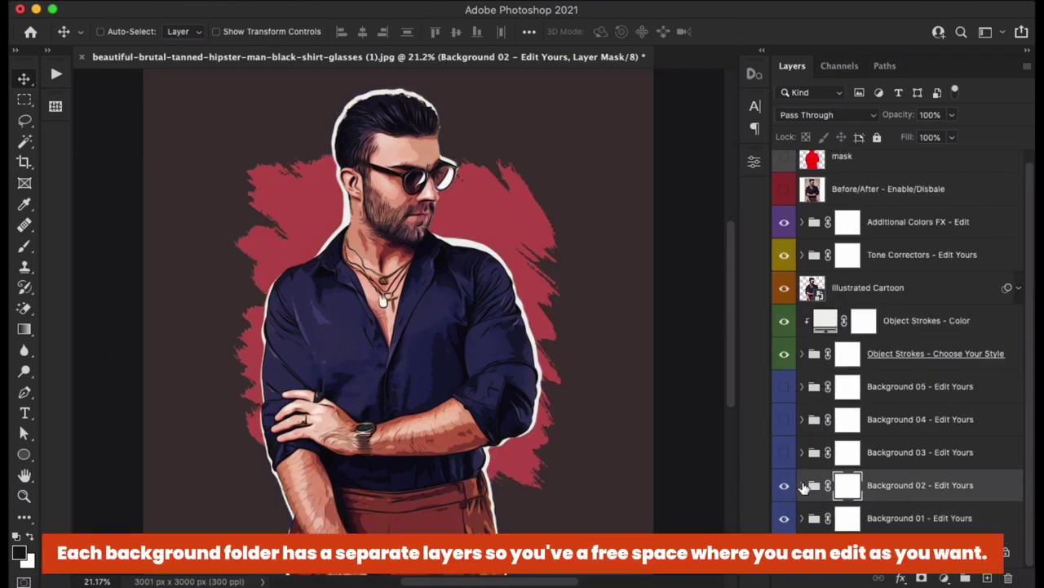
left_click(803, 485)
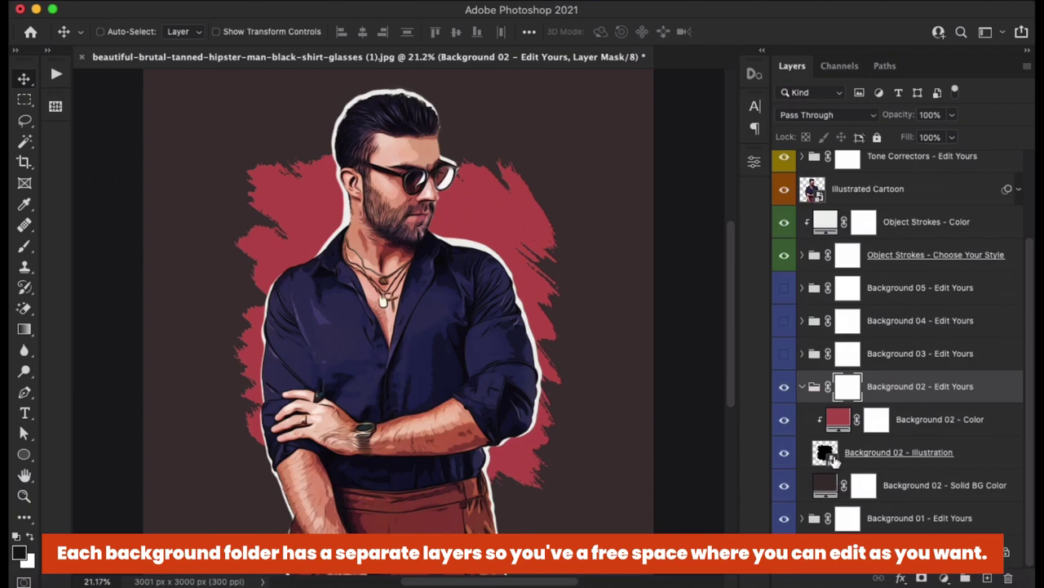
left_click(914, 454)
Step: Recolour the Background 02 brush stroke with red sampled from the trousers
left_click(904, 420)
left_click(784, 420)
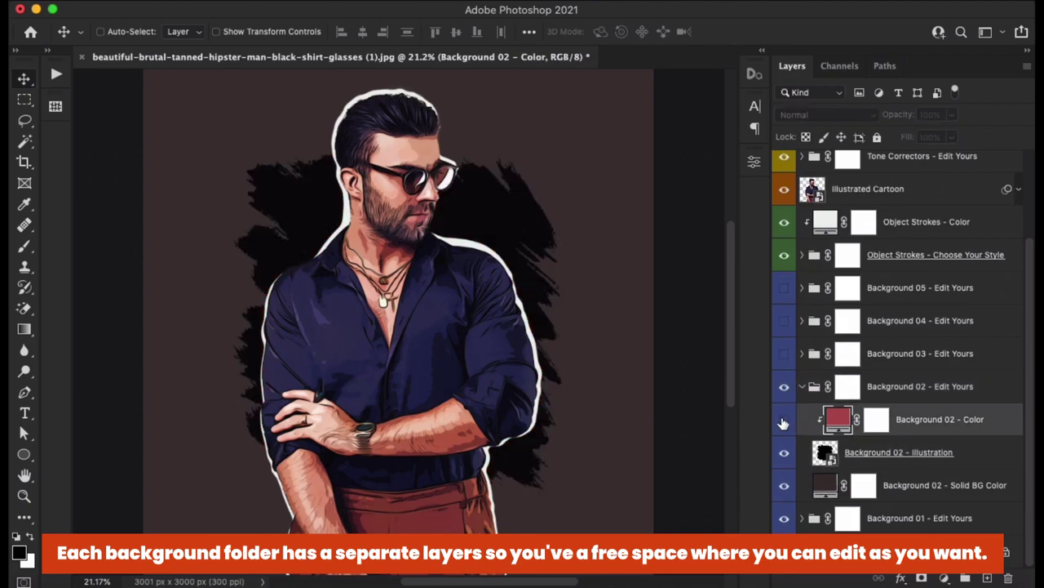
double_click(838, 420)
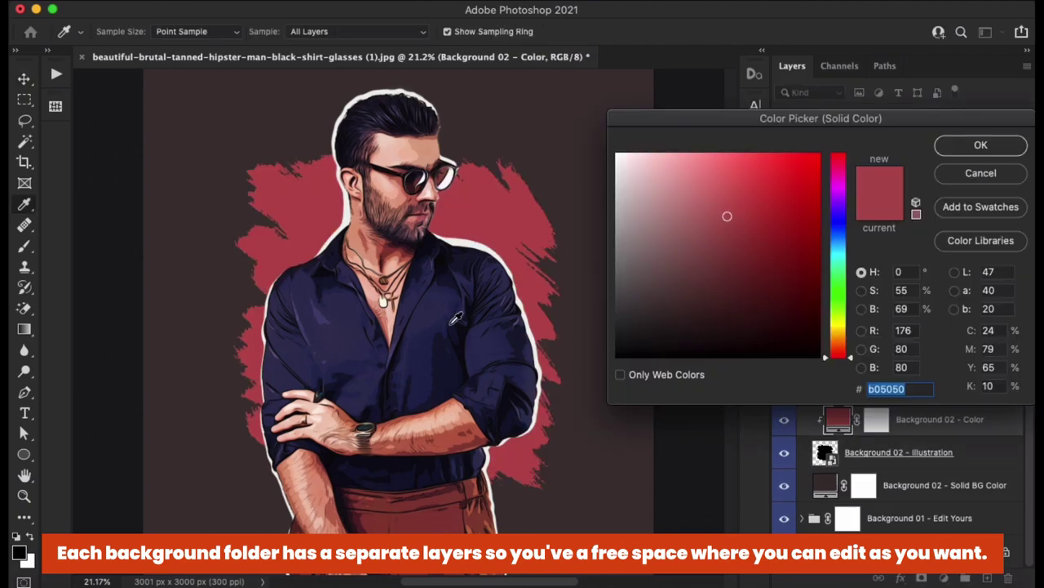
left_click(450, 509)
left_click(968, 152)
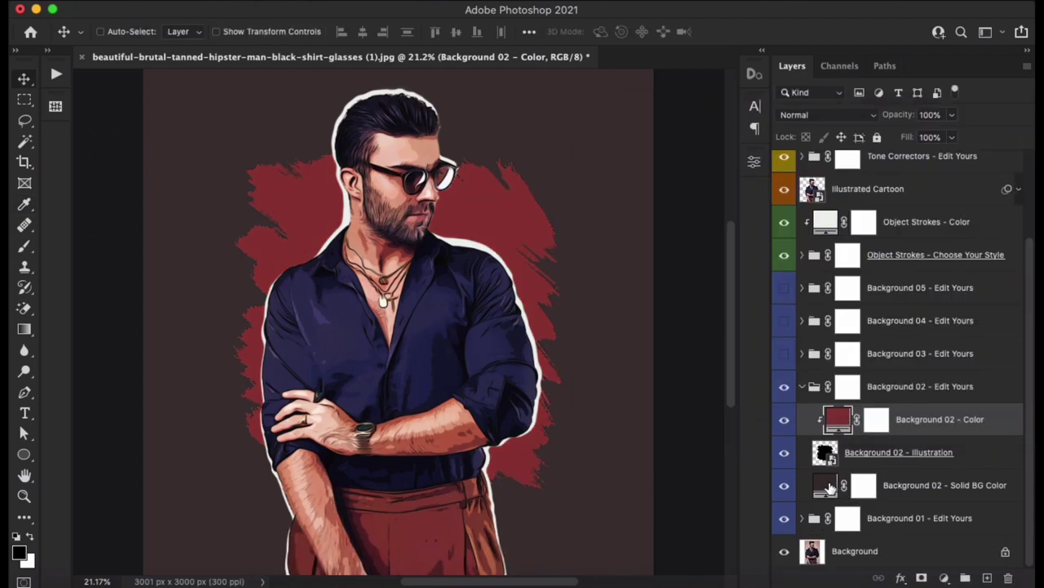
Step: Try white, navy, skin and near-black for the Solid BG Color, then cancel
double_click(826, 487)
left_click_drag(637, 198, 546, 123)
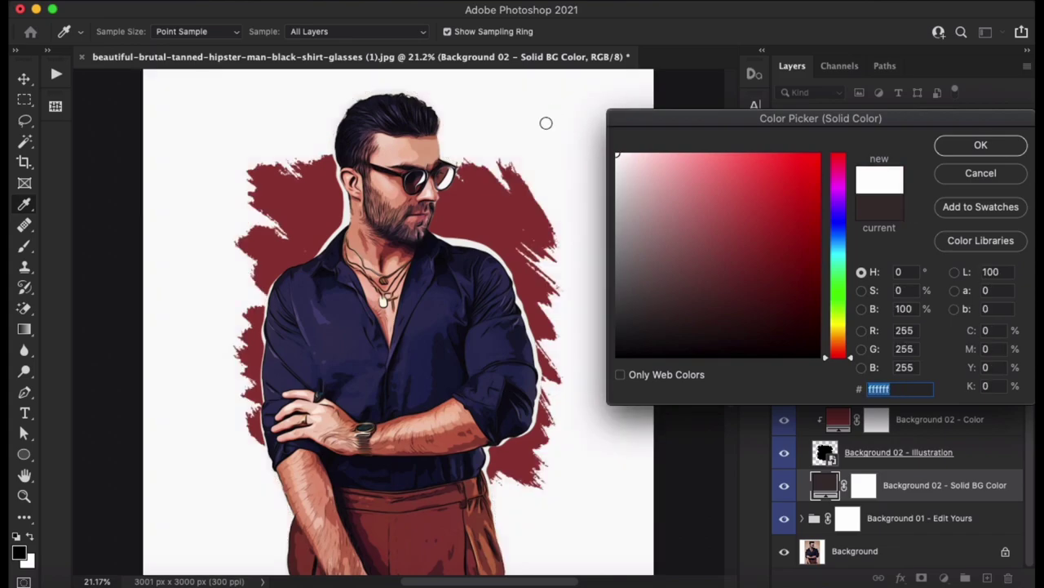
left_click(449, 292)
left_click(447, 358)
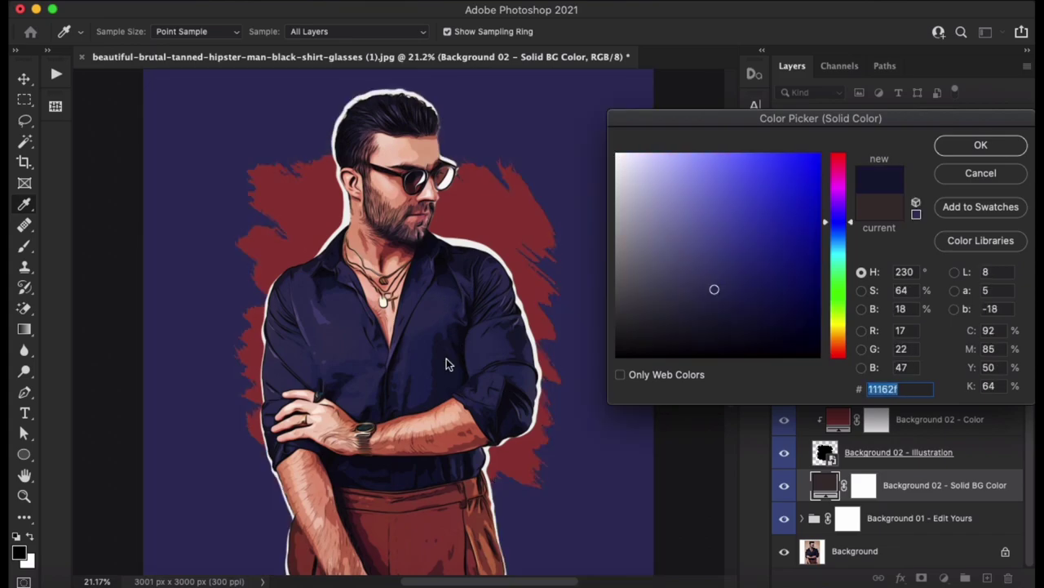
left_click(396, 187)
left_click(418, 169)
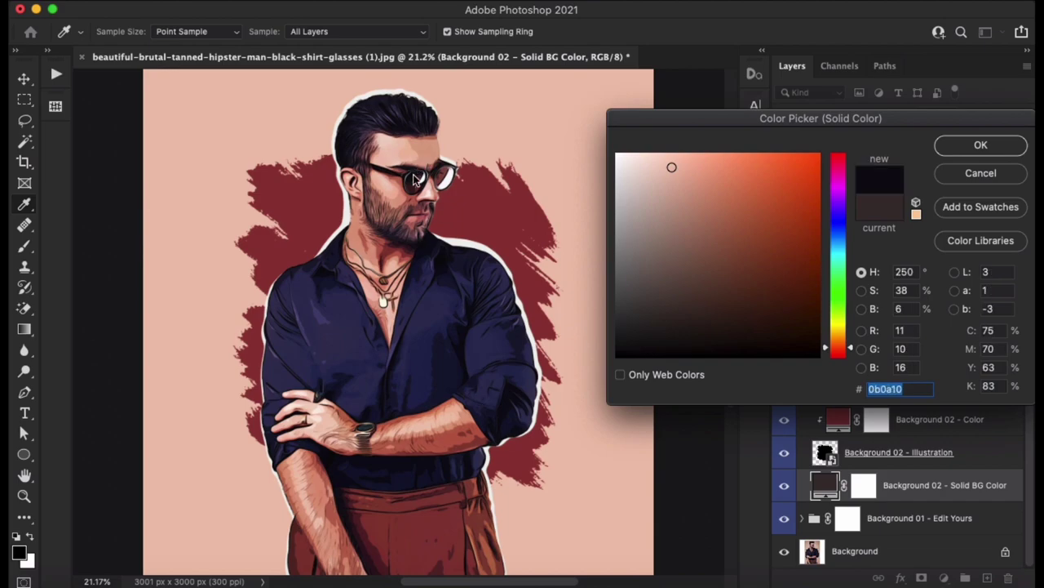
left_click(980, 174)
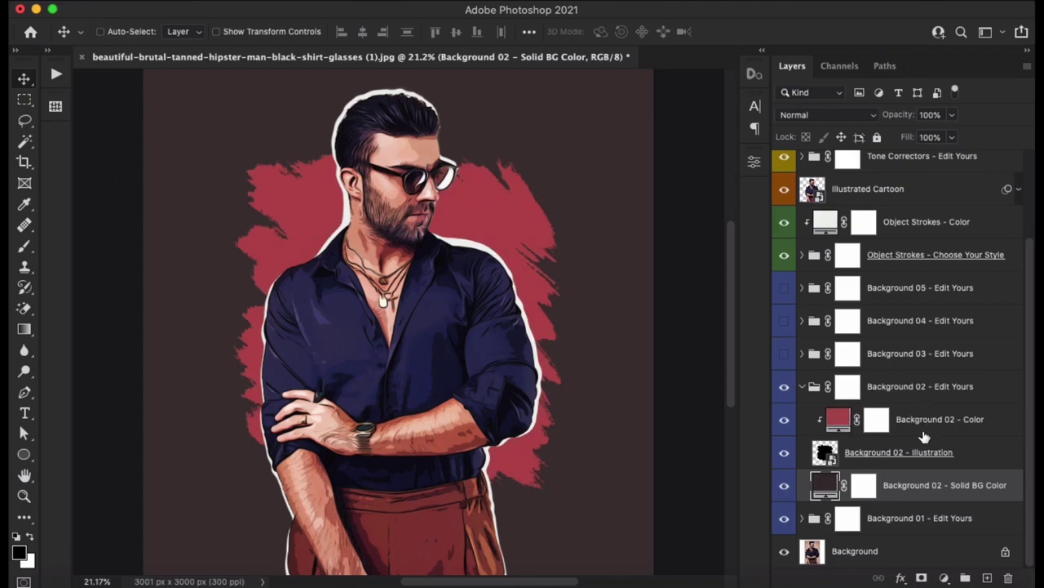
left_click(832, 458)
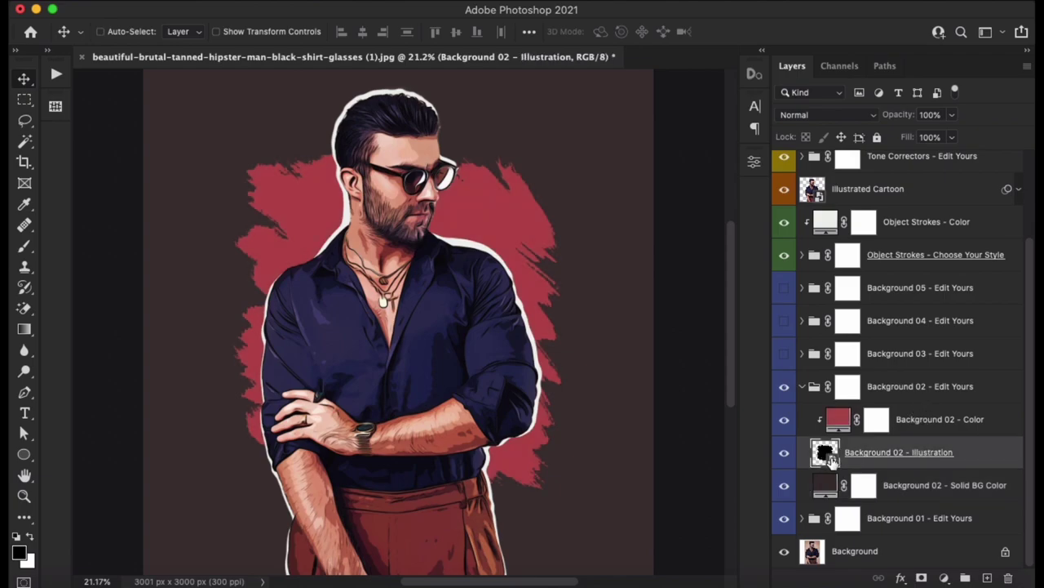
Step: Open the Illustration smart object's Pattern Fill and trial larger pattern scales
double_click(830, 460)
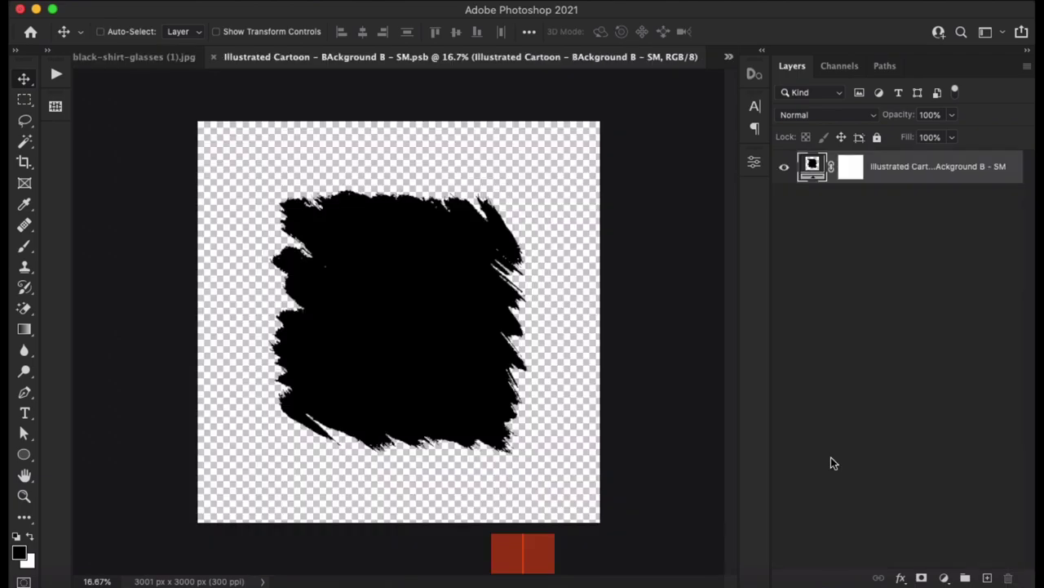
double_click(814, 167)
left_click(892, 206)
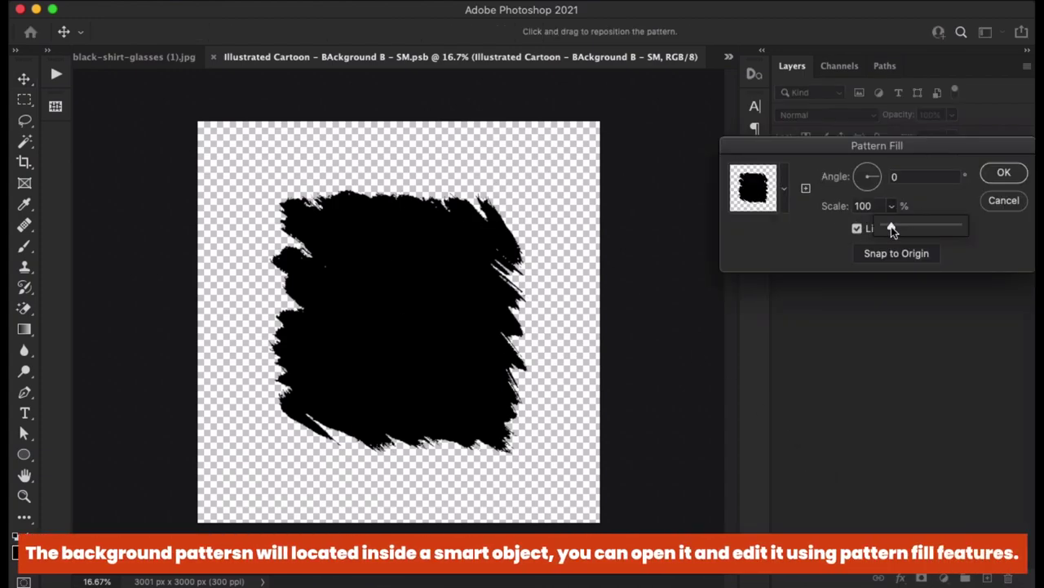
left_click_drag(891, 226, 898, 225)
left_click_drag(409, 249, 361, 201)
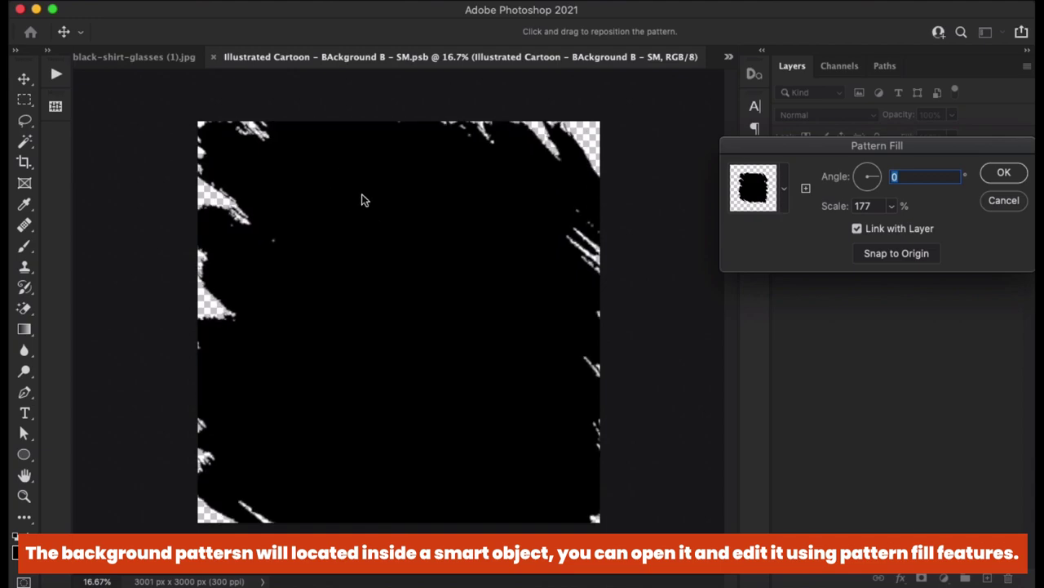
double_click(865, 205)
key("shift+Down")
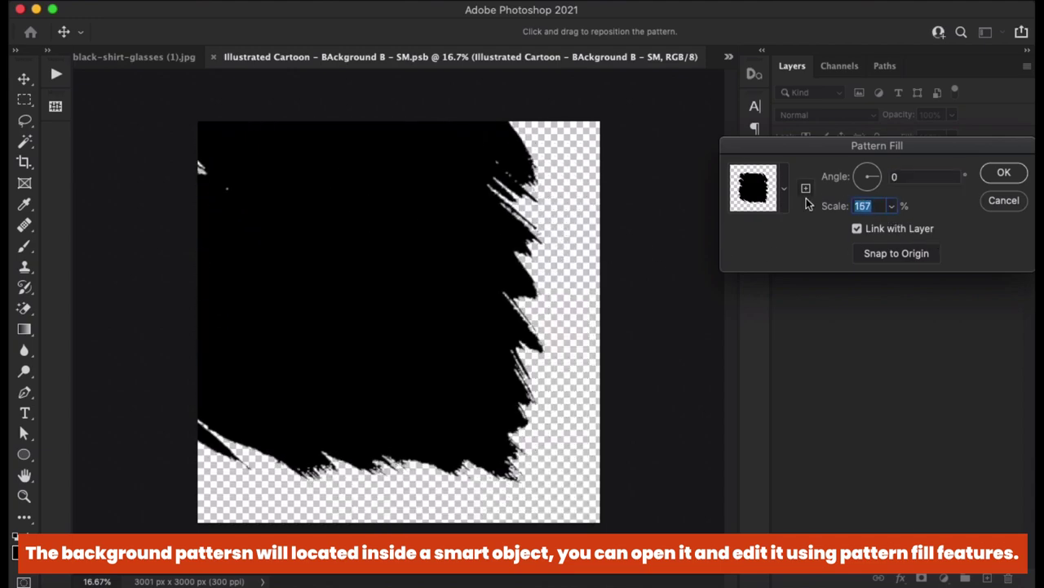
key("shift+Down")
key("shift+Down")
left_click_drag(479, 279, 536, 320)
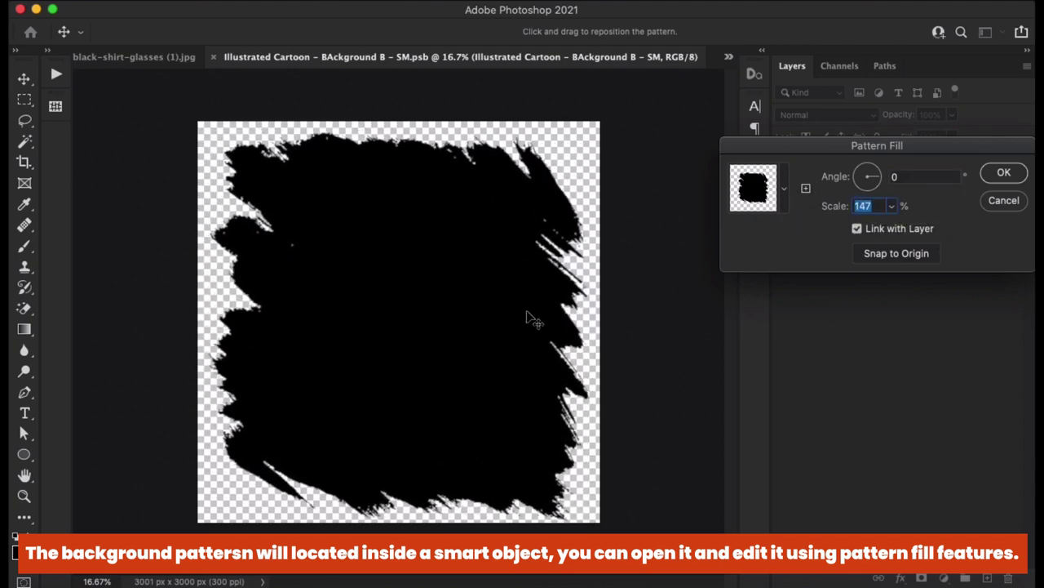
Step: Set the brush pattern to 120% scale at 0° angle, centred on the canvas
left_click_drag(877, 185, 866, 199)
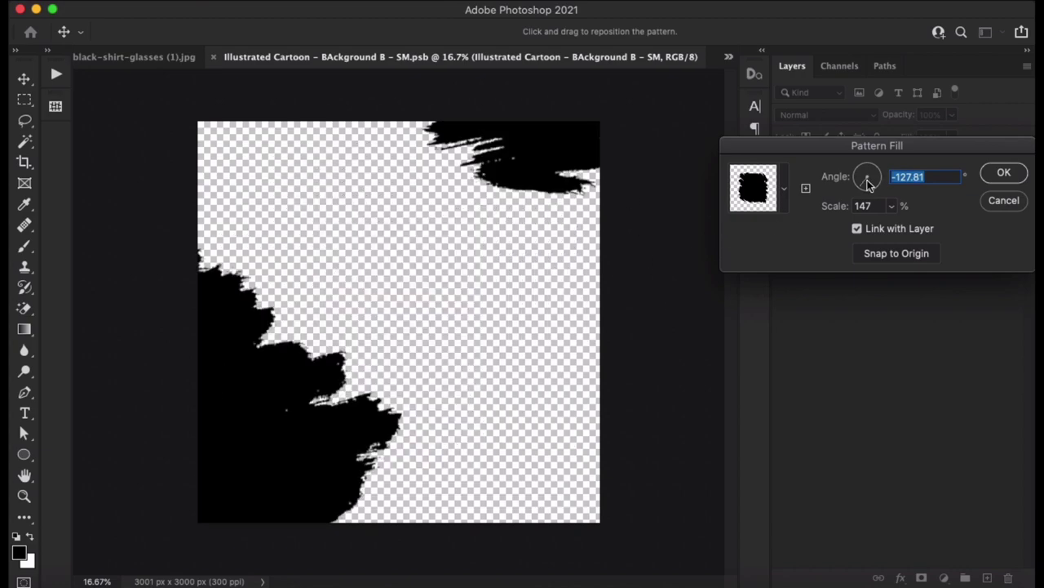
mouse_move(869, 185)
left_mouse_down()
mouse_move(826, 173)
mouse_move(823, 182)
left_mouse_up()
type("0")
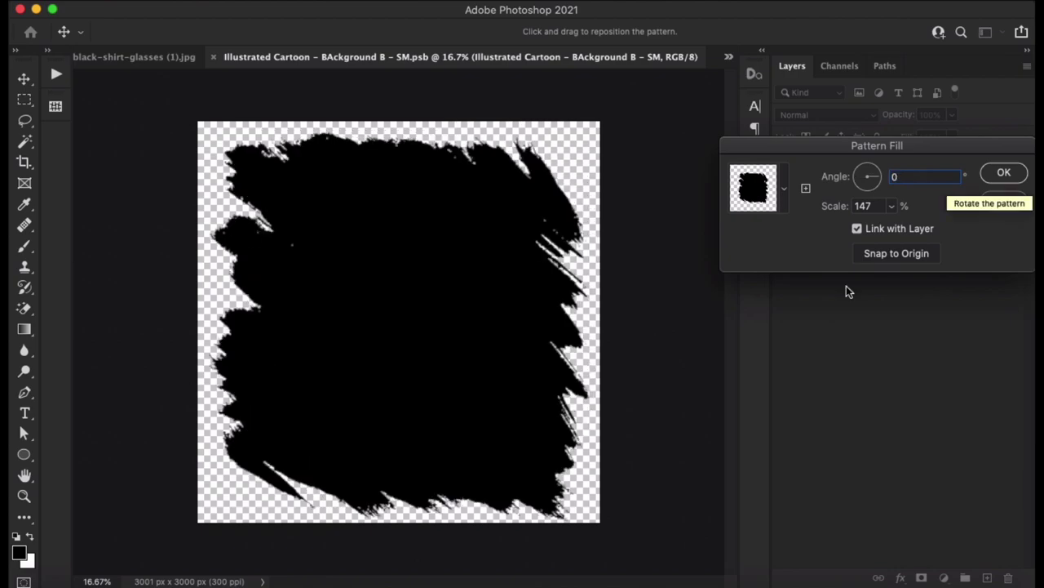
left_click(875, 209)
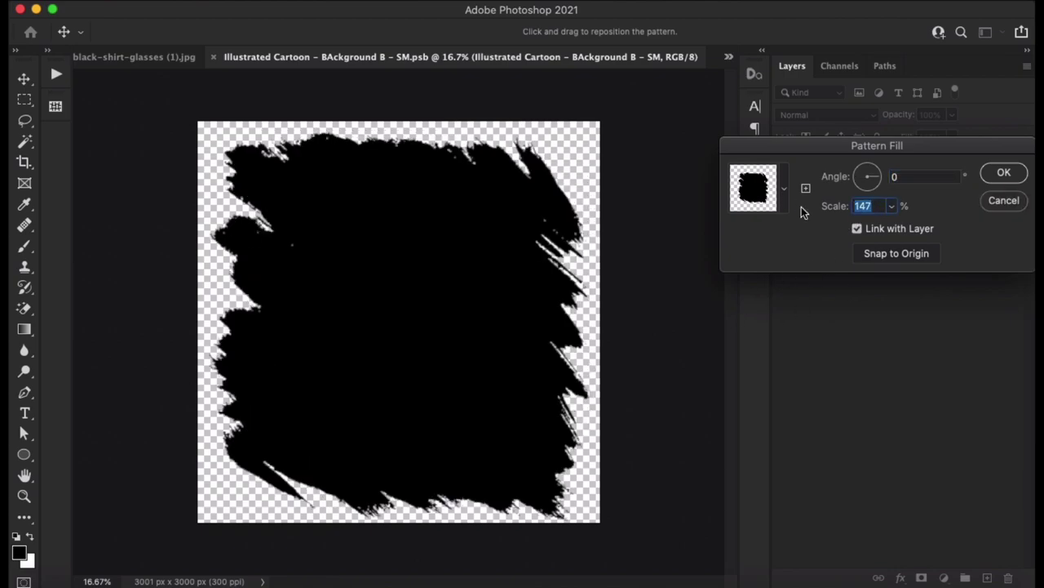
type("120")
left_click_drag(384, 260, 432, 286)
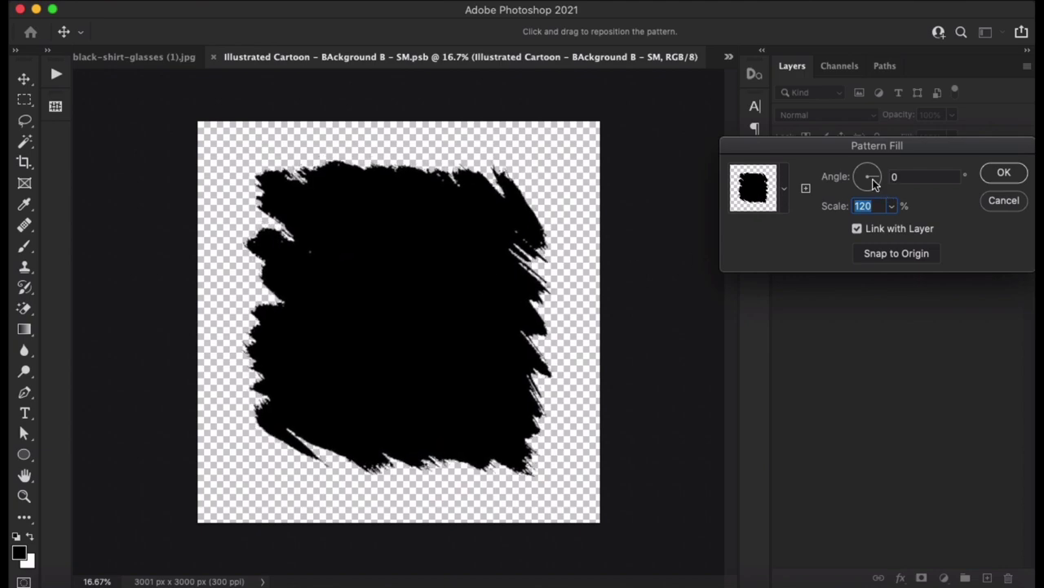
left_click_drag(872, 179, 915, 208)
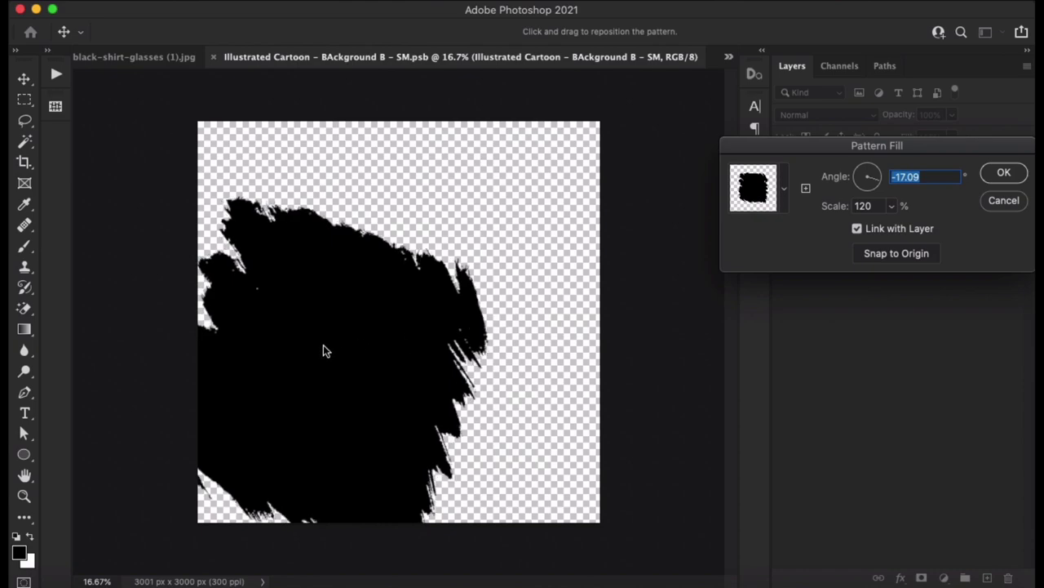
left_click_drag(349, 319, 353, 314)
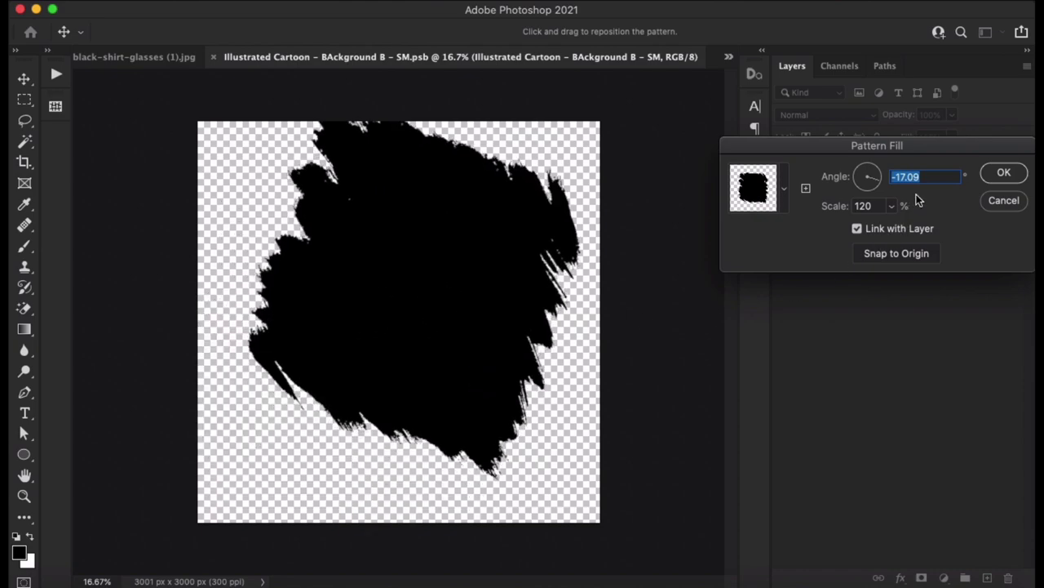
type("0")
key("Tab")
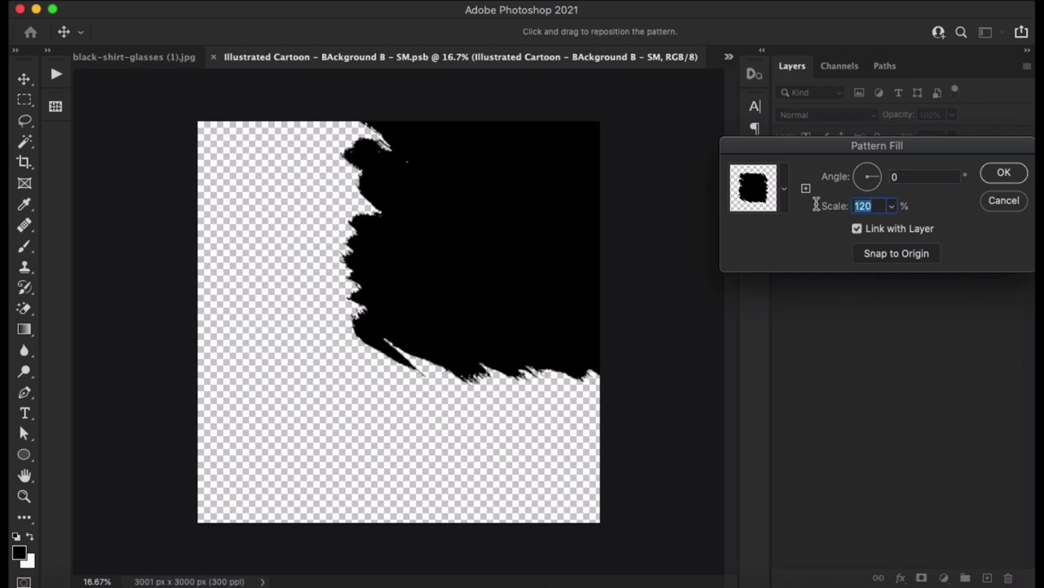
left_click_drag(505, 238, 413, 323)
Step: Confirm the pattern fill, save the .psb smart object and close it
left_click(1004, 172)
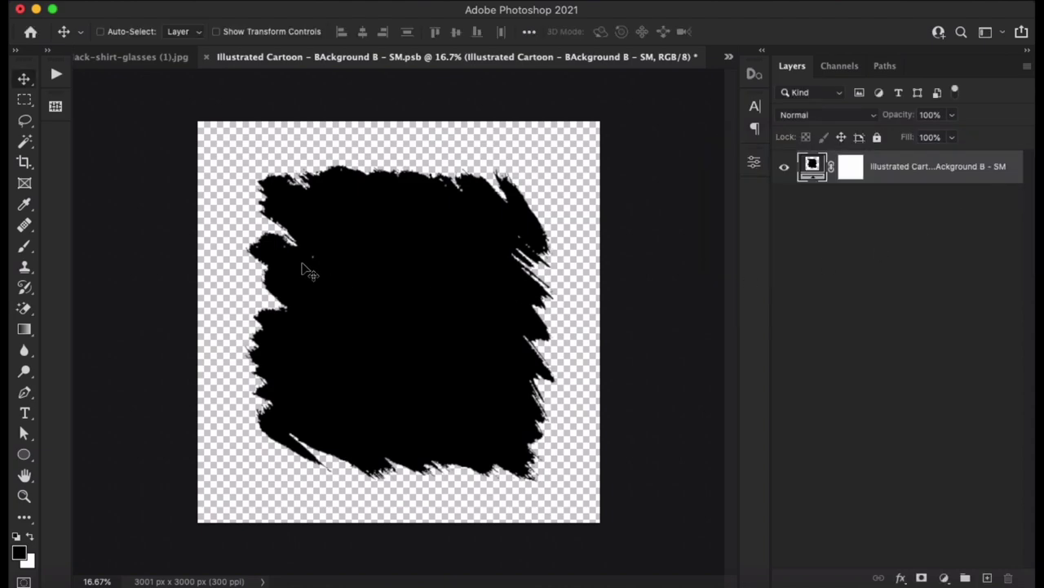
left_click(152, 1)
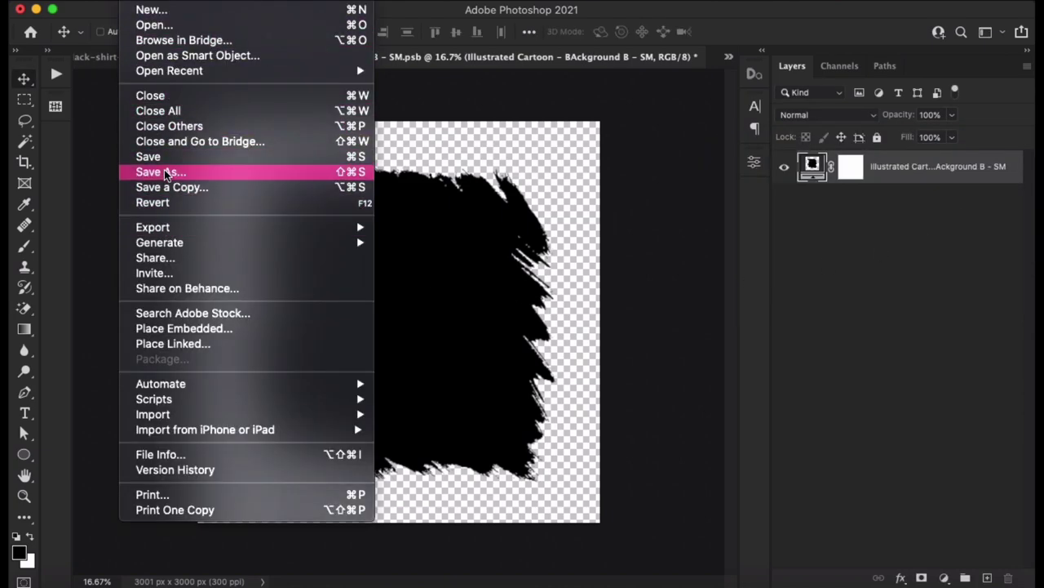
left_click(183, 161)
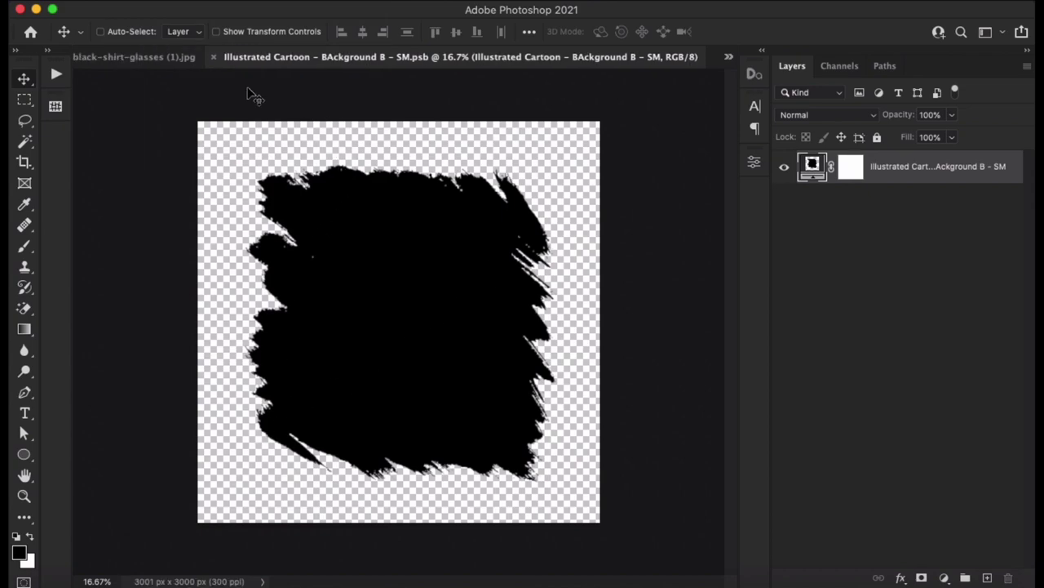
left_click(212, 58)
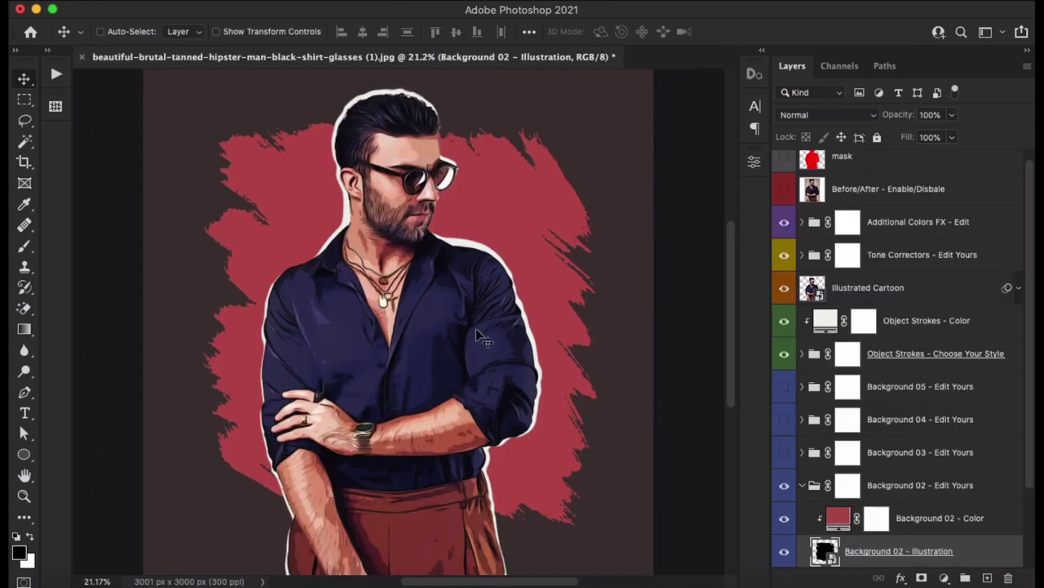
scroll(822, 438, "down", 2)
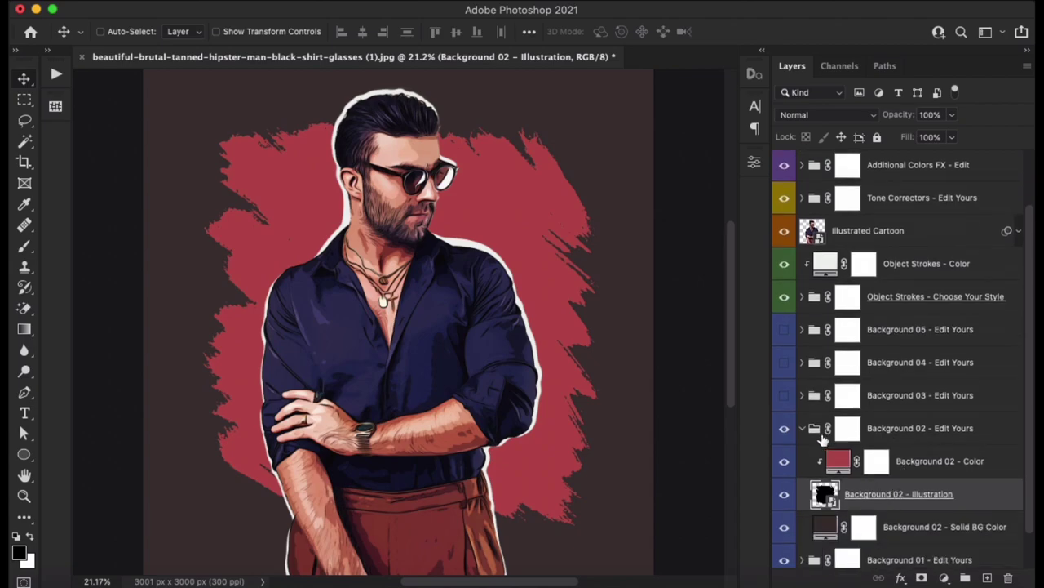
Step: Switch to the Background 04 design, hiding Background 05, and expand its layers
left_click(802, 429)
left_click(784, 454)
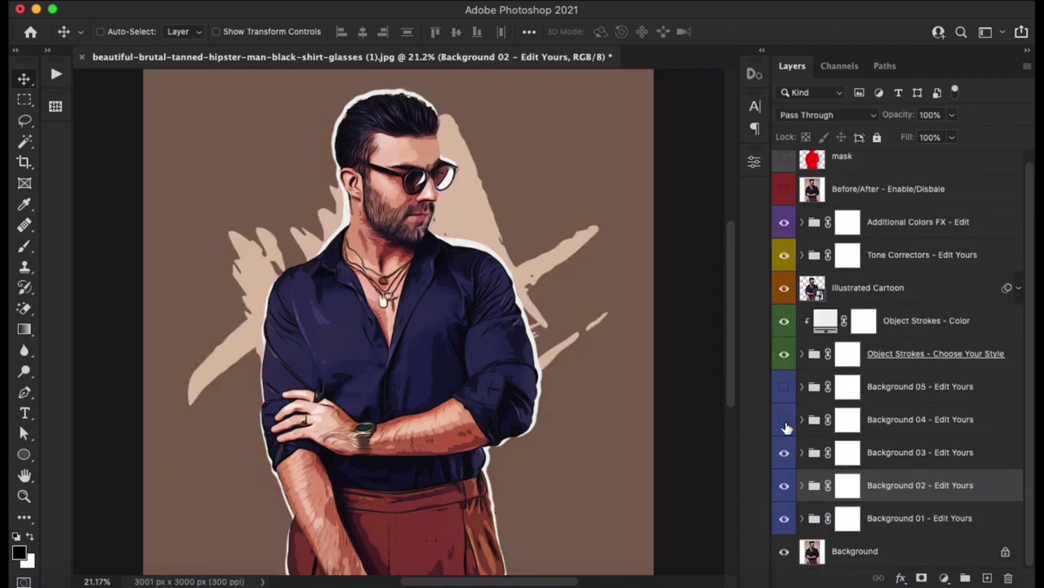
left_click(784, 418)
left_click(784, 386)
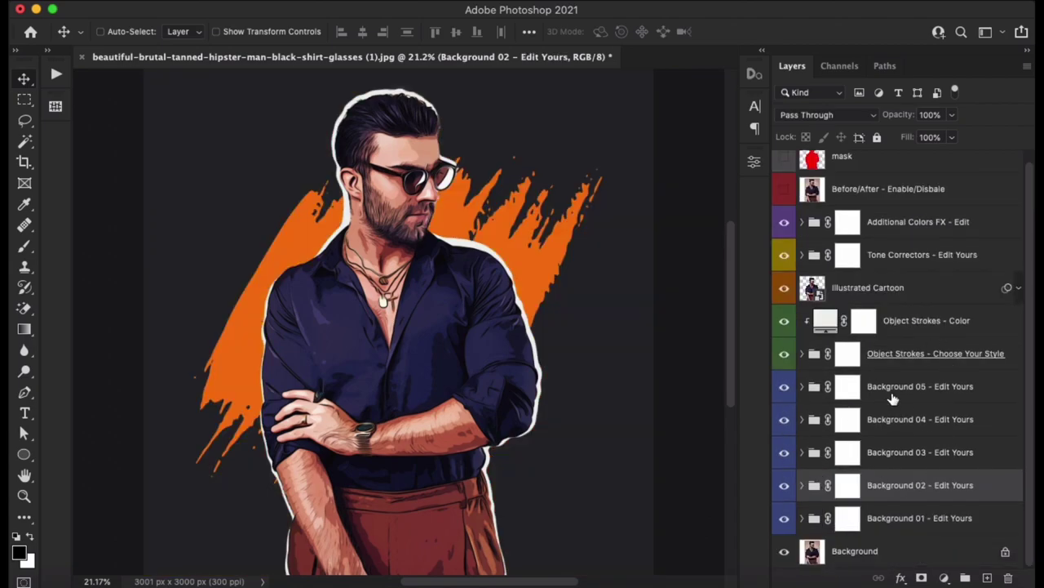
left_click(894, 398)
left_click(784, 386)
left_click(910, 419)
left_click(802, 418)
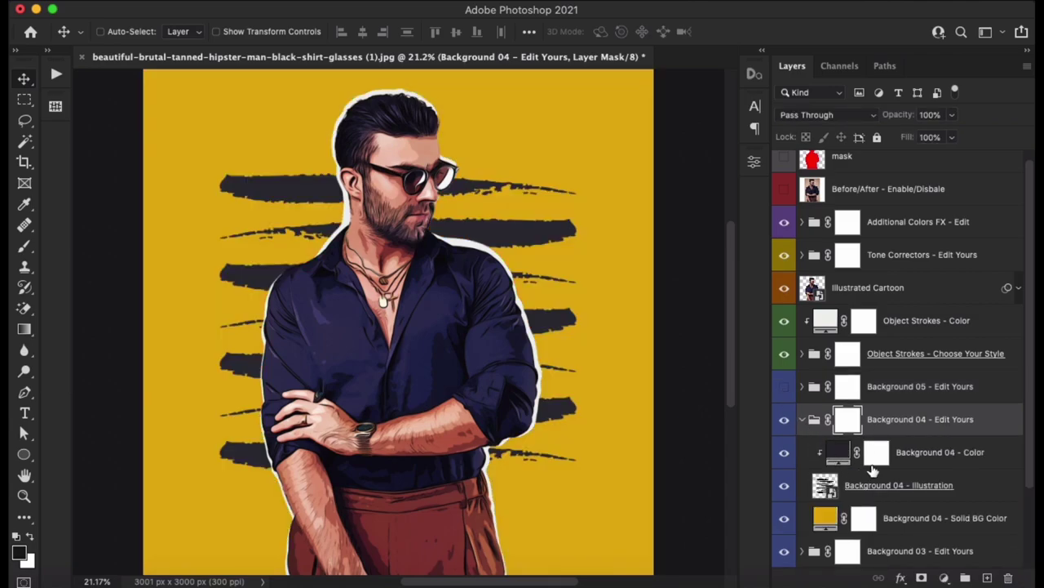
left_click(910, 461)
scroll(918, 492, "down", 2)
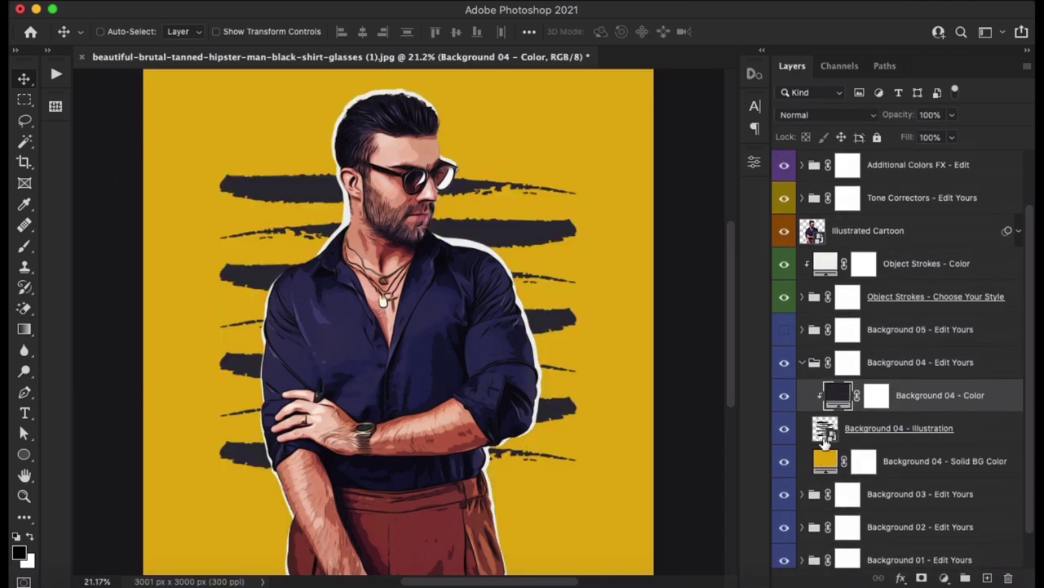
Step: Set the Background 04 Solid BG Color to deep maroon 771533
double_click(825, 461)
left_click(740, 248)
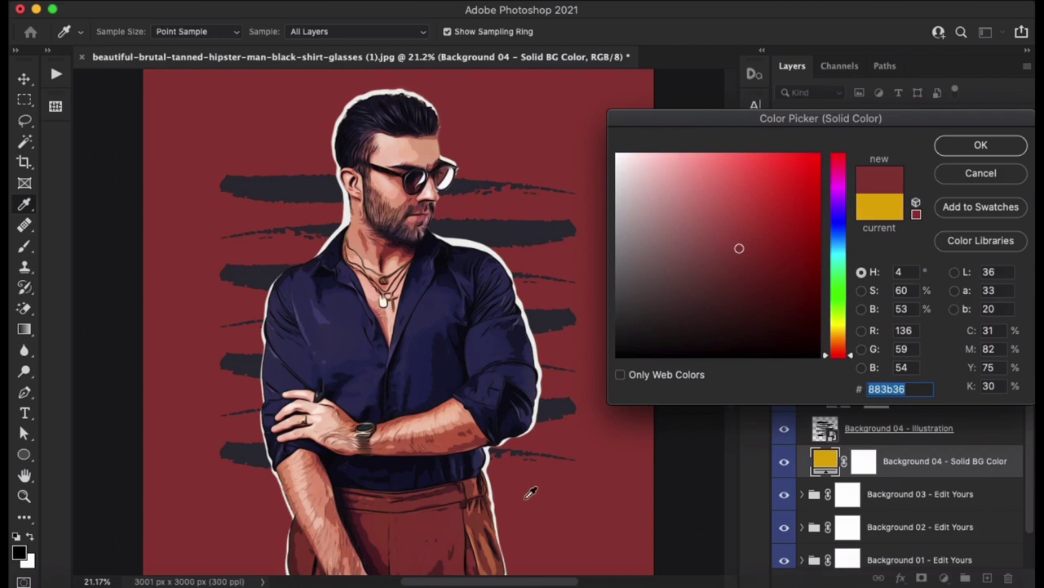
left_click(480, 450)
left_click_drag(835, 170, 835, 163)
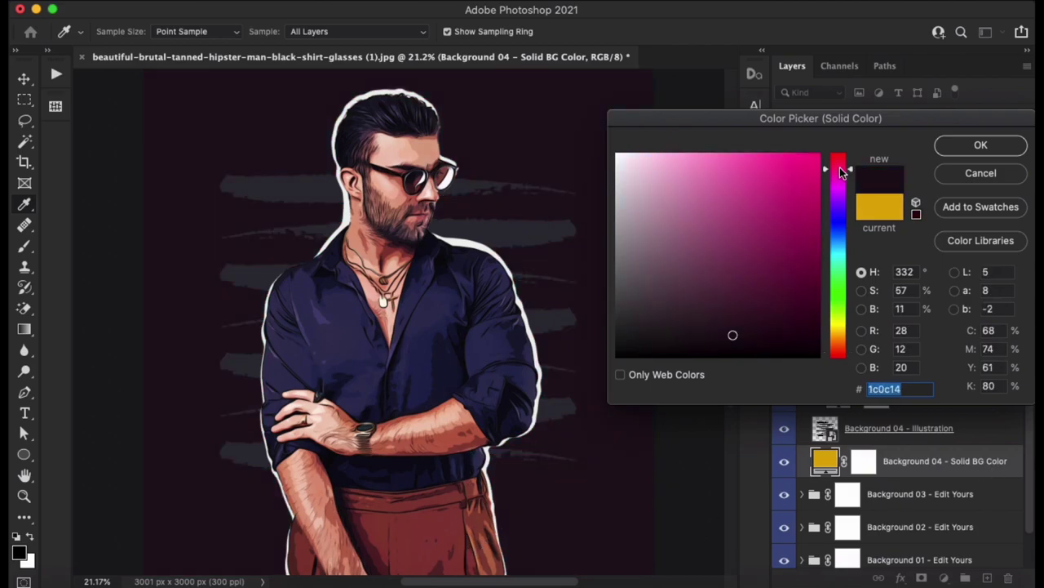
left_click(804, 162)
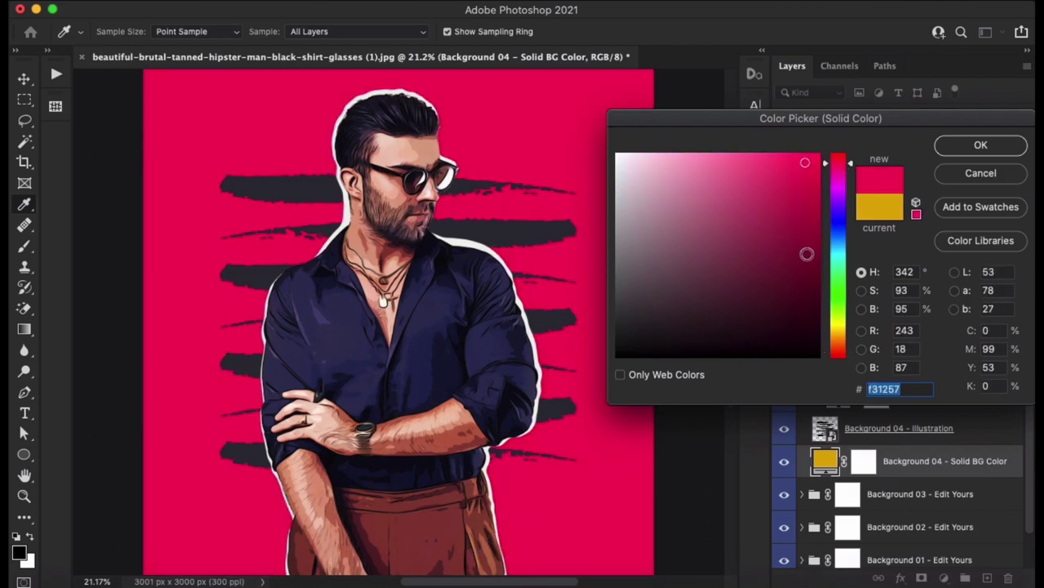
mouse_move(807, 251)
left_mouse_down()
mouse_move(816, 227)
mouse_move(753, 215)
mouse_move(787, 263)
left_mouse_up()
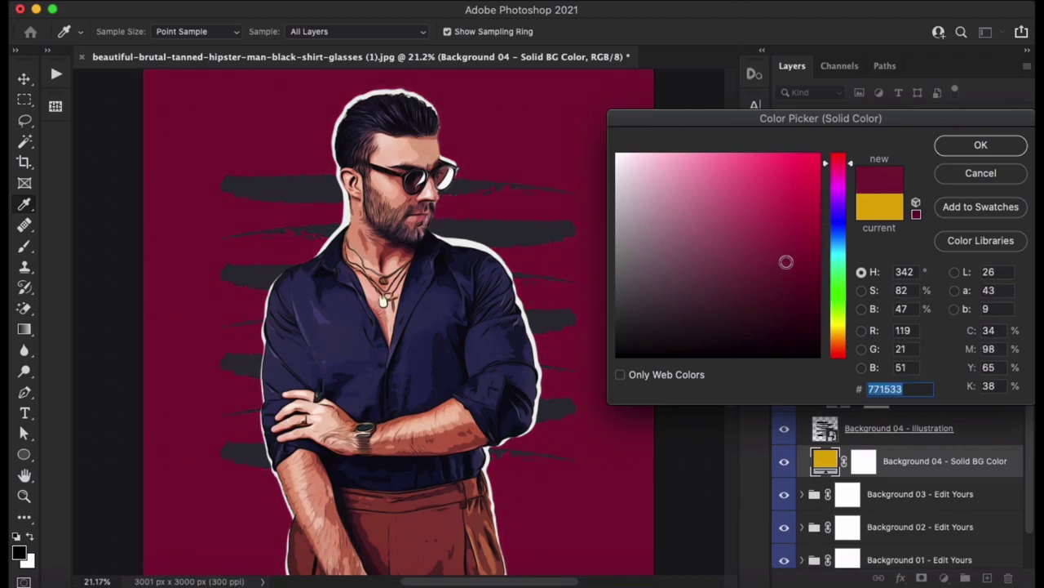
left_click(981, 145)
Step: Make the Background 04 brush strokes white and collapse the group
double_click(848, 397)
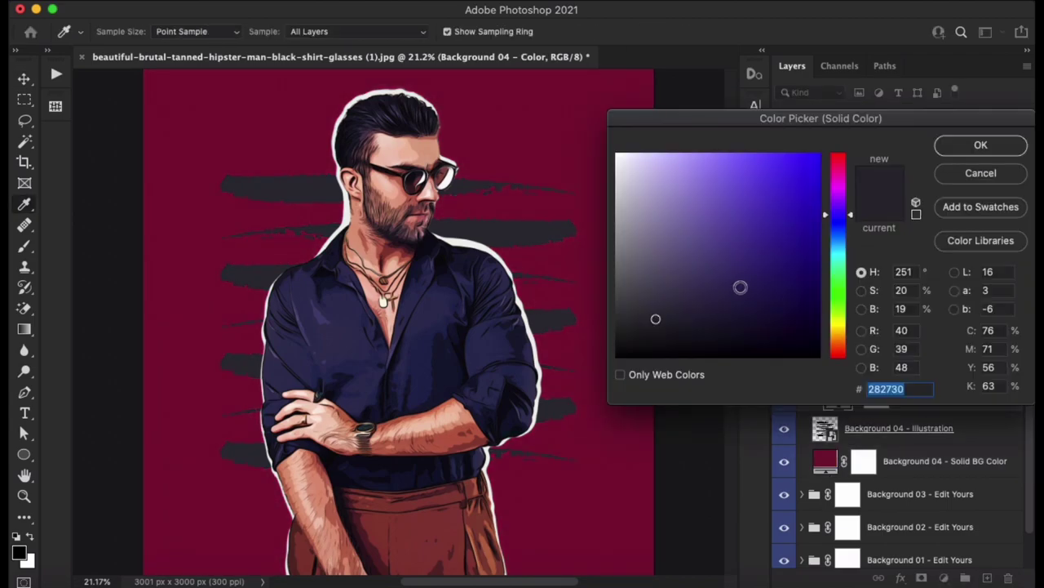
left_click_drag(637, 171, 555, 152)
left_click(979, 144)
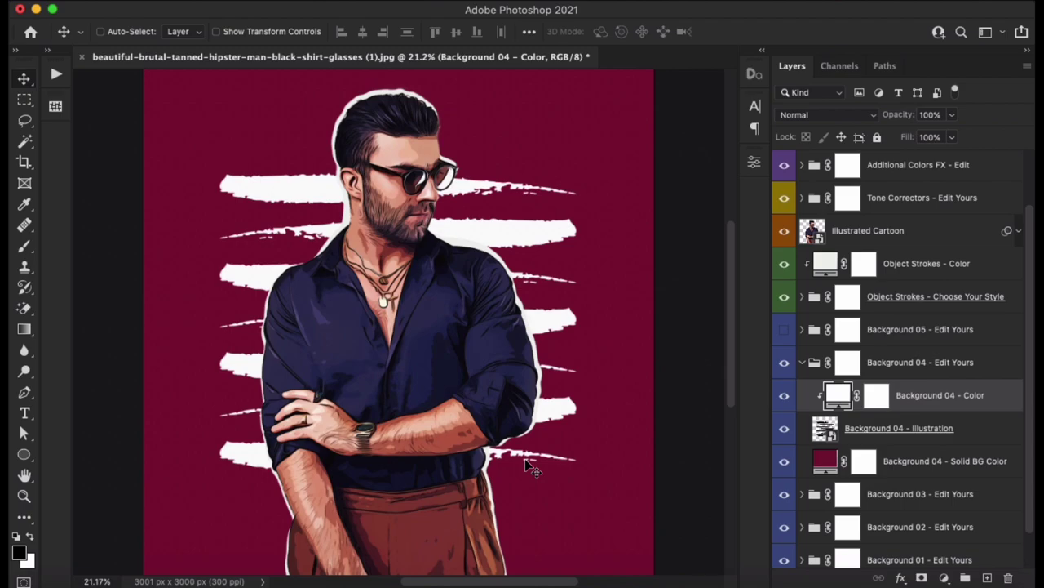
left_click(801, 364)
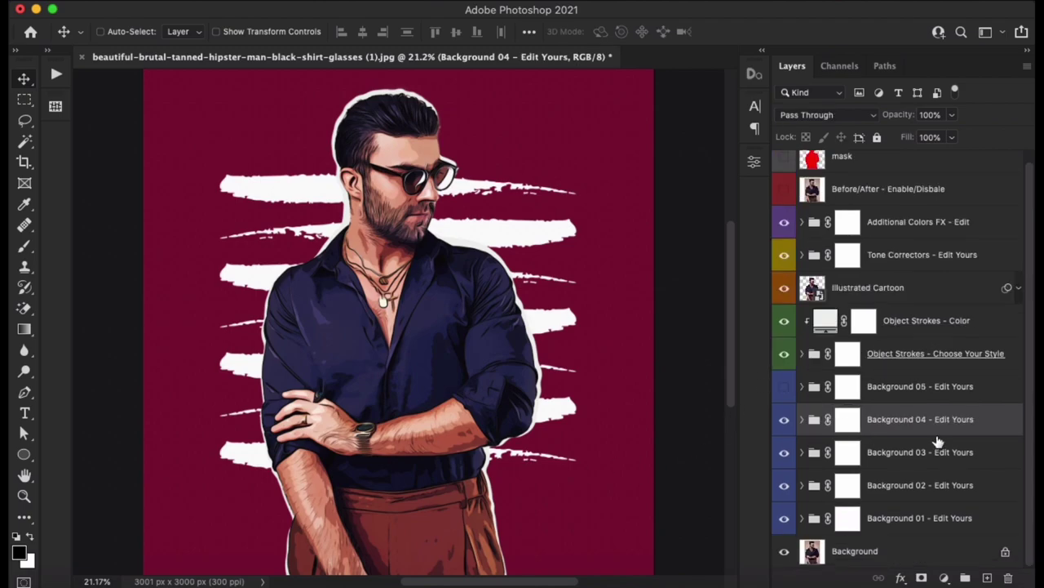
left_click(847, 353)
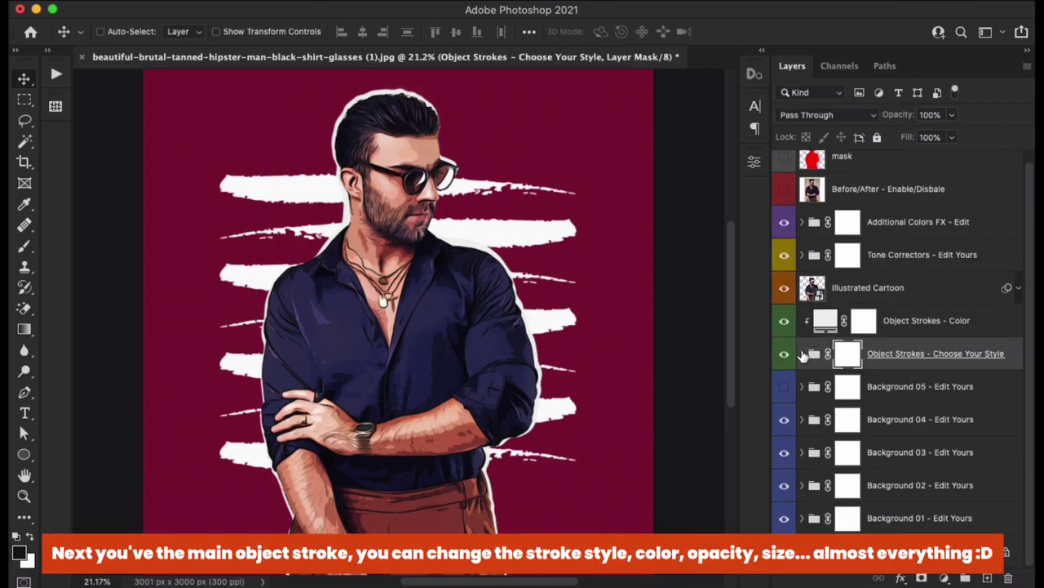
left_click(802, 354)
scroll(862, 401, "down", 1)
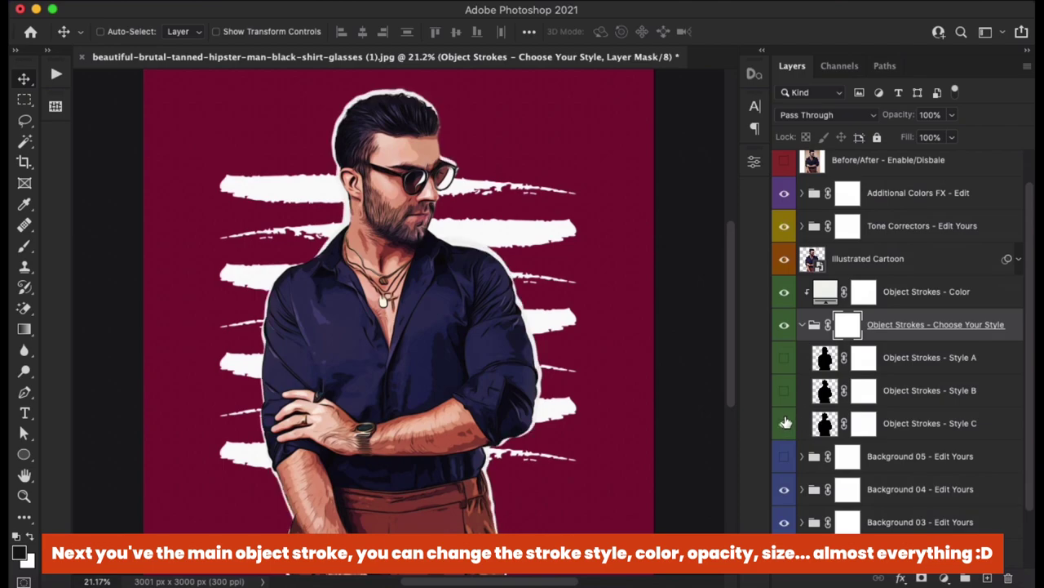
left_click(782, 390)
left_click(783, 422)
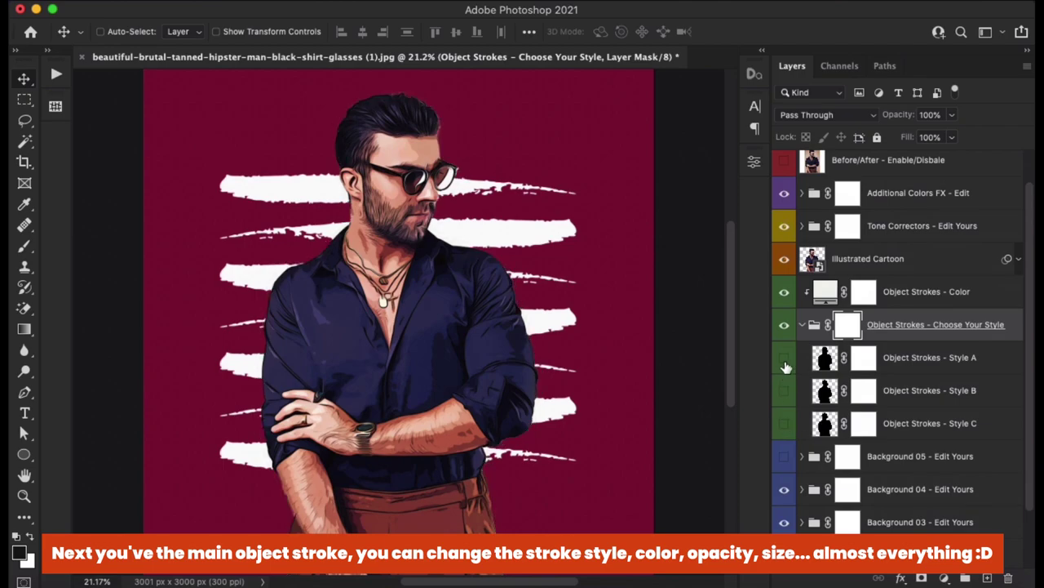
left_click(784, 357)
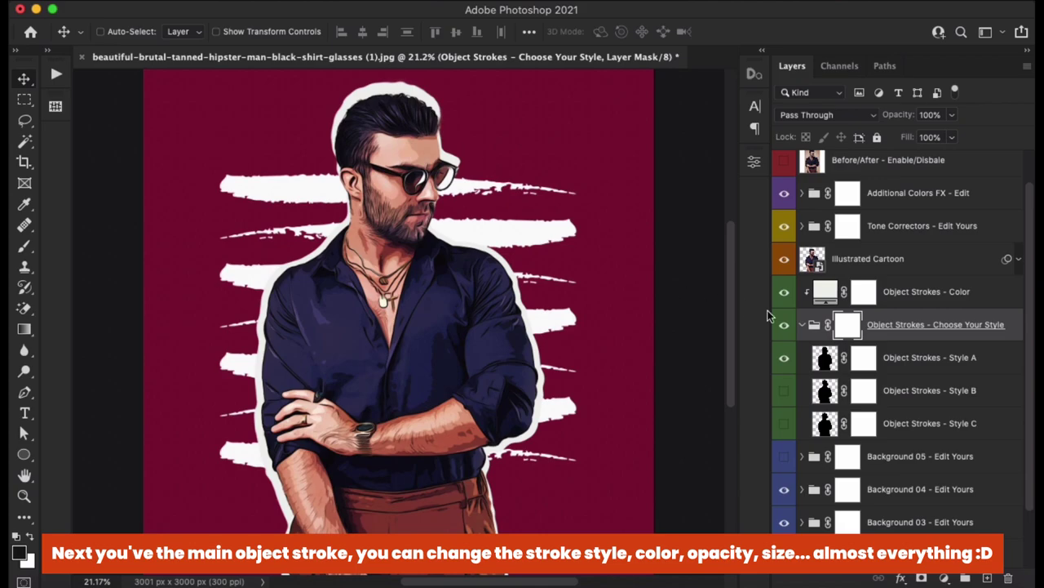
left_click(785, 358)
left_click(784, 390)
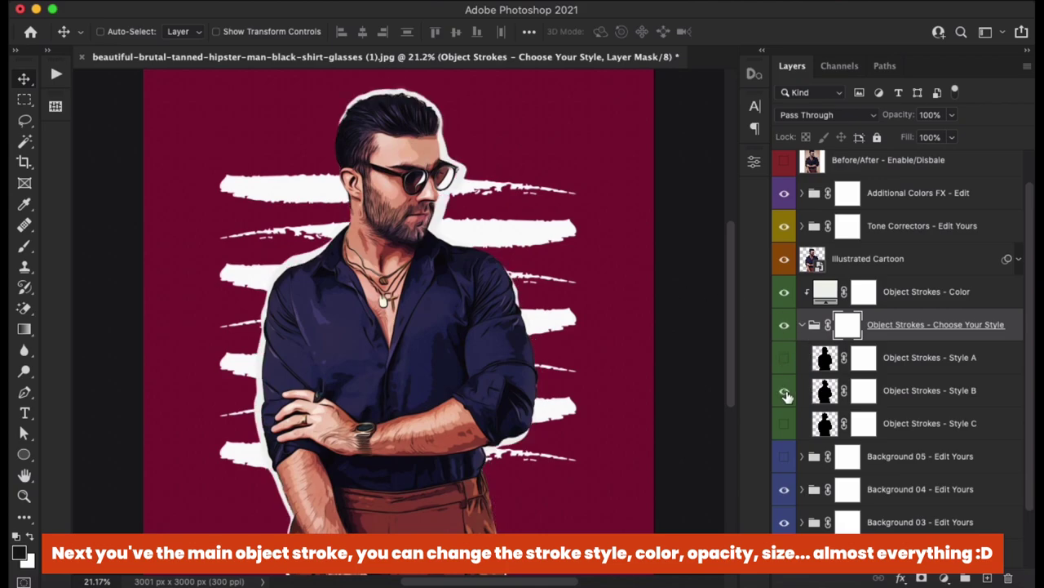
left_click(784, 391)
left_click(784, 422)
left_click(946, 422)
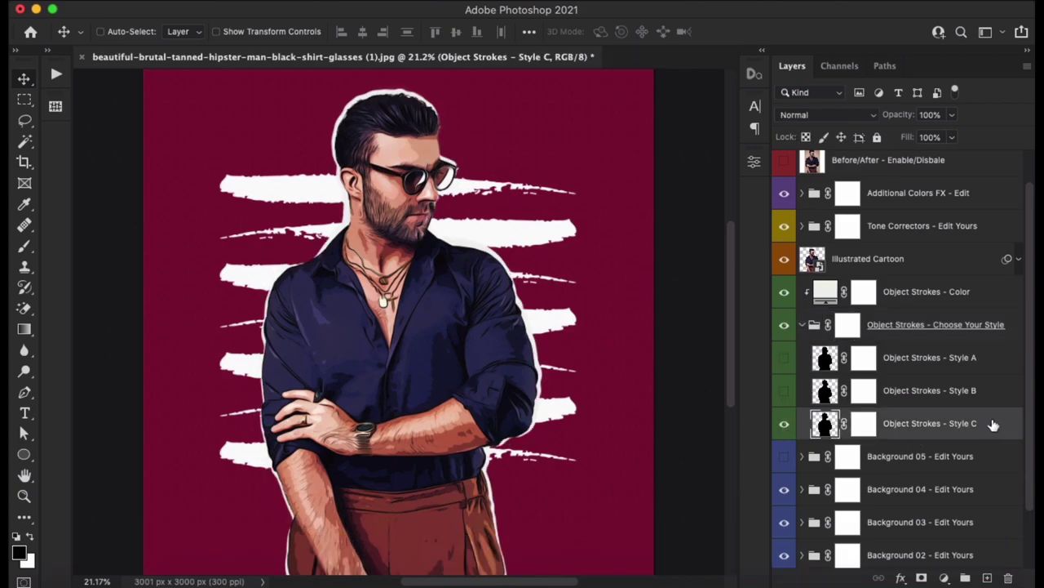
left_click_drag(467, 300, 645, 237)
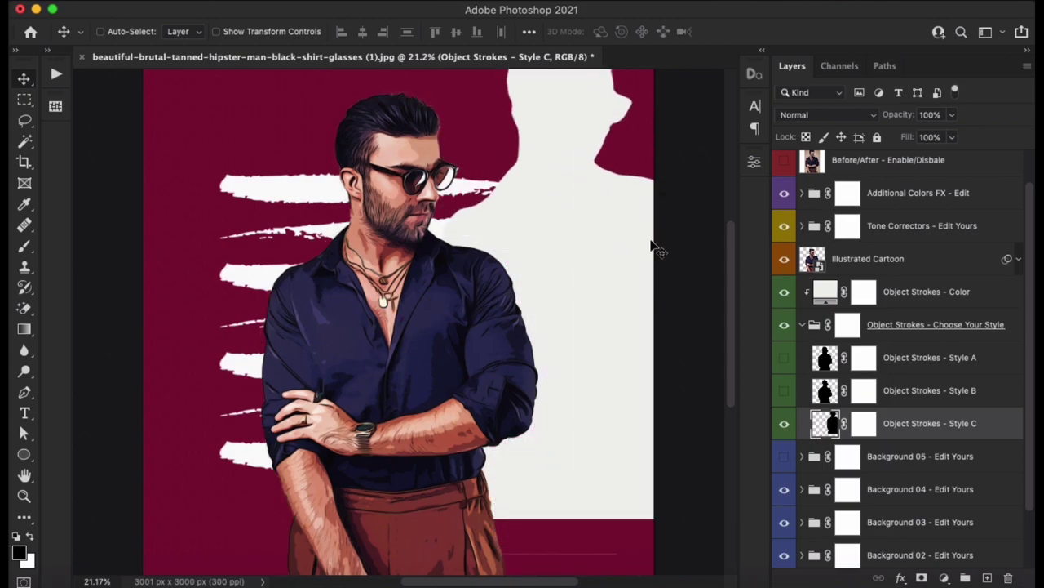
key("ctrl+z")
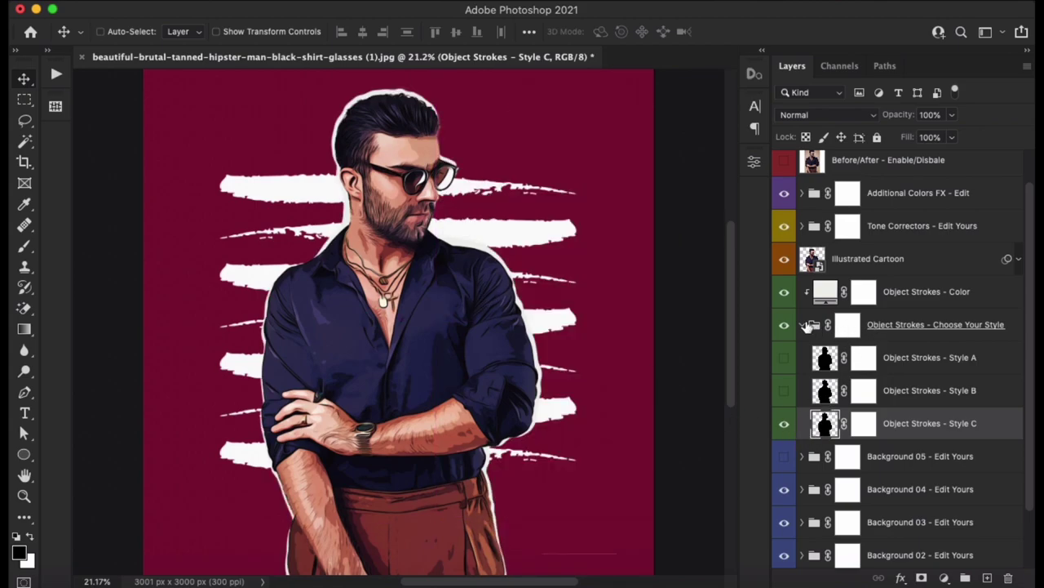
left_click(848, 325)
left_click(930, 294)
Step: Set the Object Strokes outline colour to the background's maroon
left_click(802, 324)
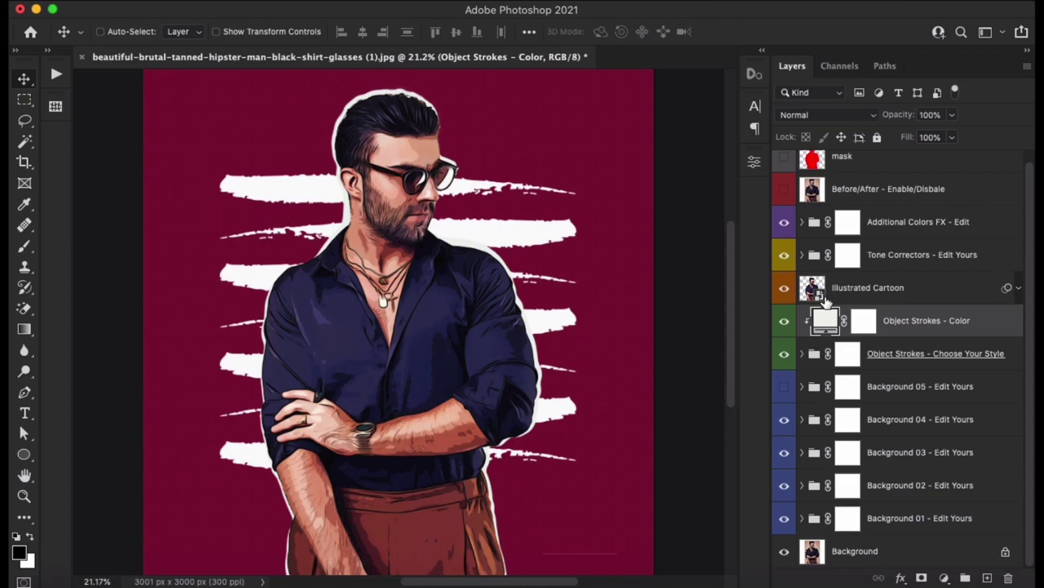
double_click(824, 324)
left_click(596, 304)
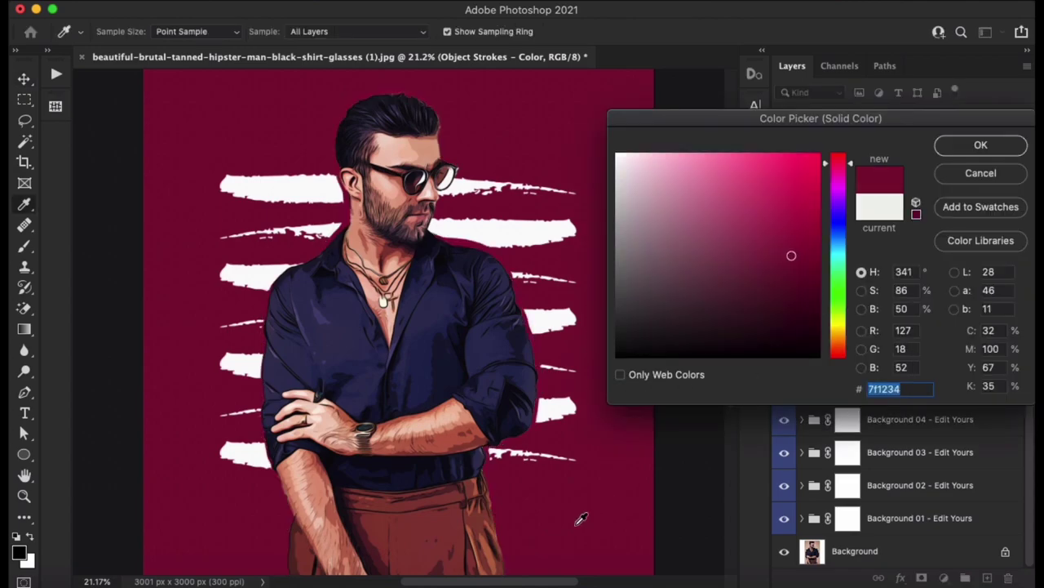
left_click(499, 221)
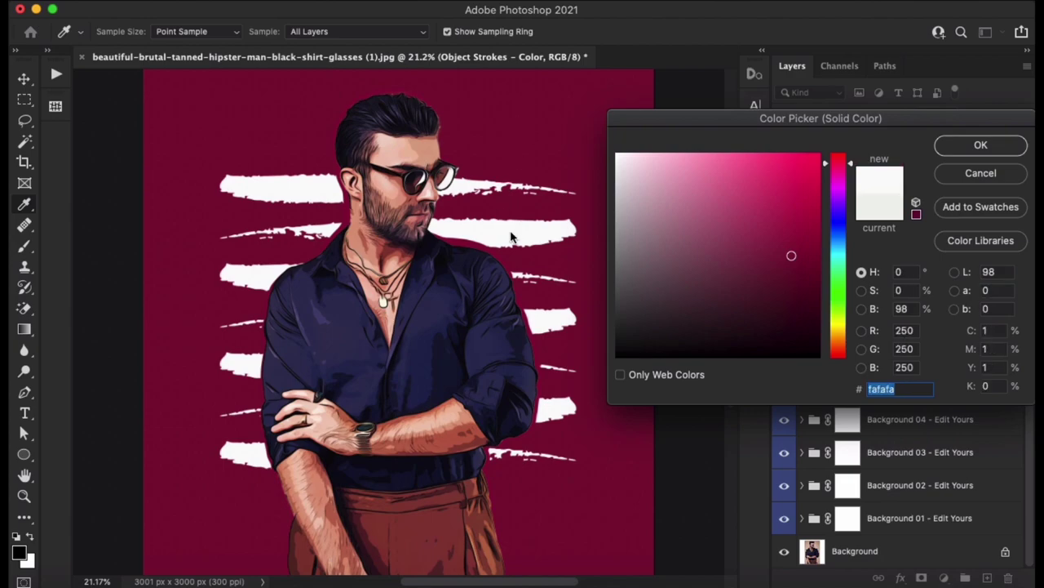
left_click(253, 124)
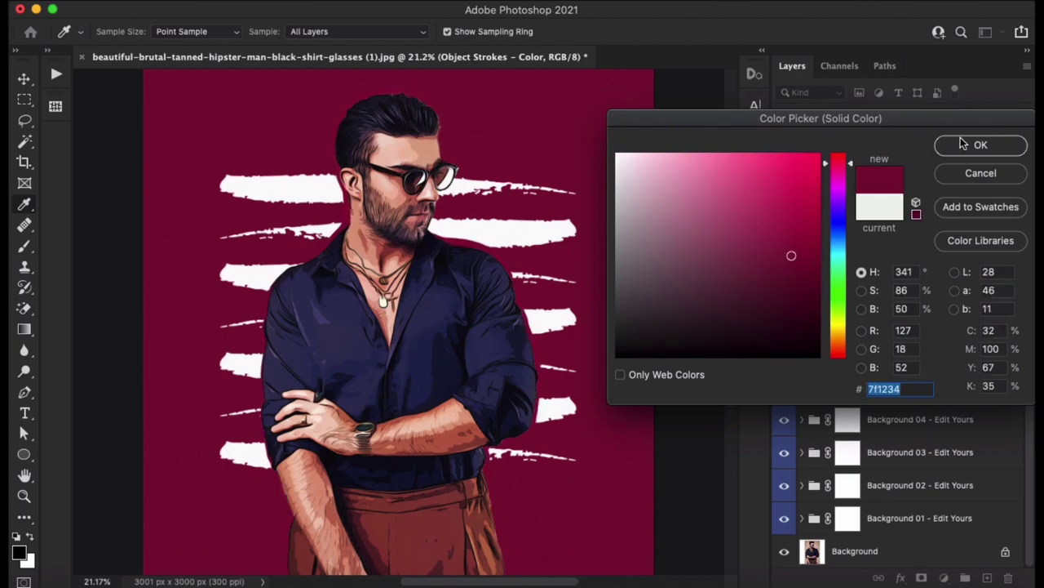
left_click(976, 145)
Step: Expand the stroke style group and lower the Style C outline opacity to 75%
left_click(906, 365)
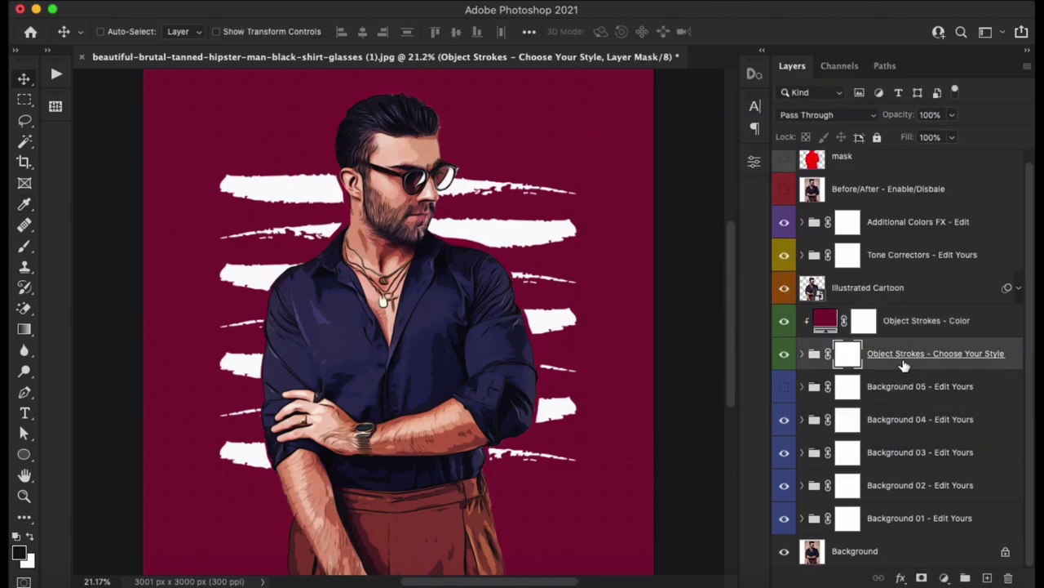
left_click(802, 355)
left_click(826, 451)
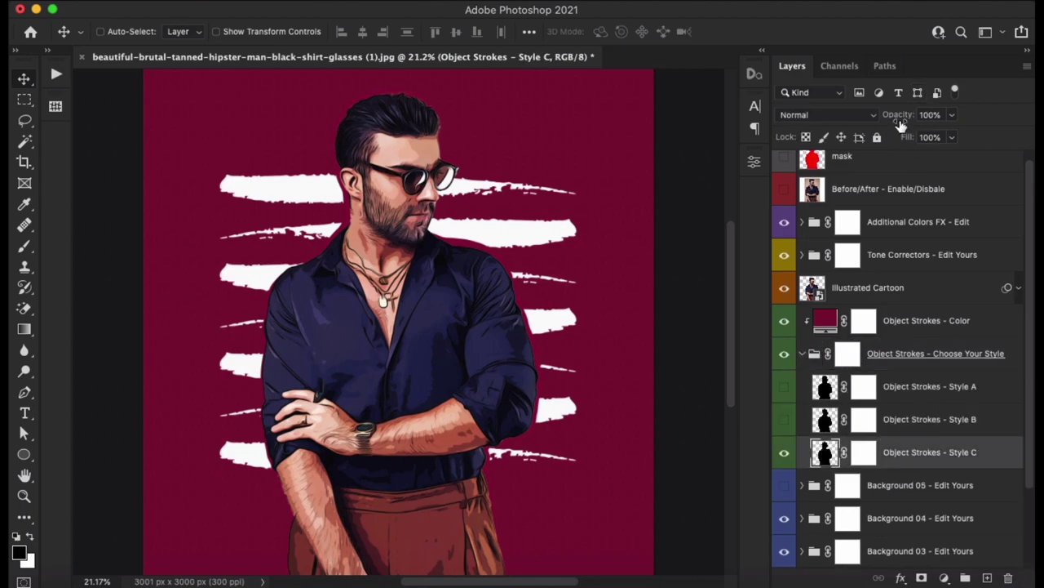
mouse_move(900, 124)
left_mouse_down()
mouse_move(848, 120)
mouse_move(877, 120)
left_mouse_up()
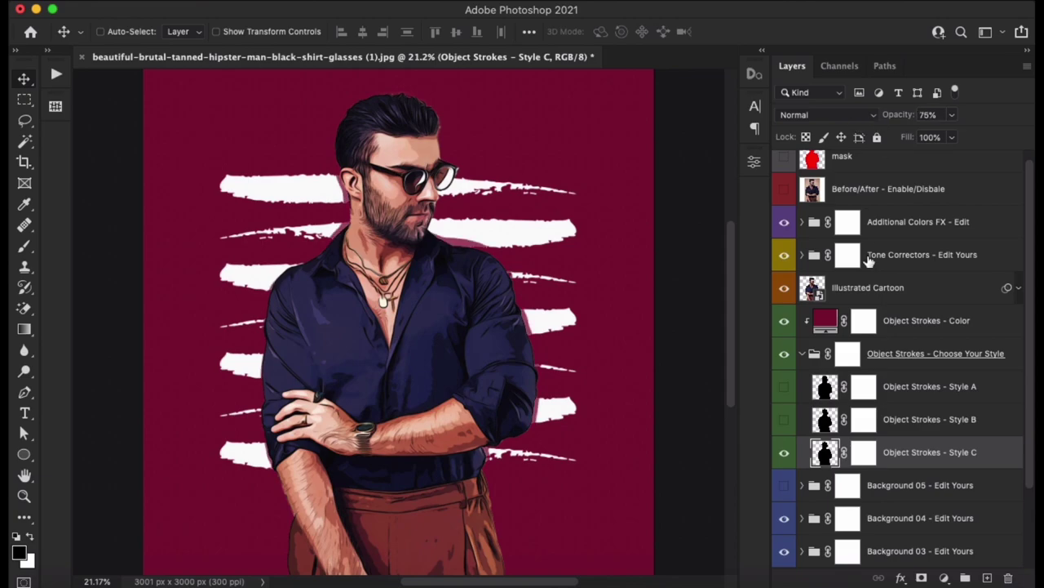
Step: Change the outline colour to near-black 1a030a
double_click(830, 320)
left_click_drag(786, 305, 618, 155)
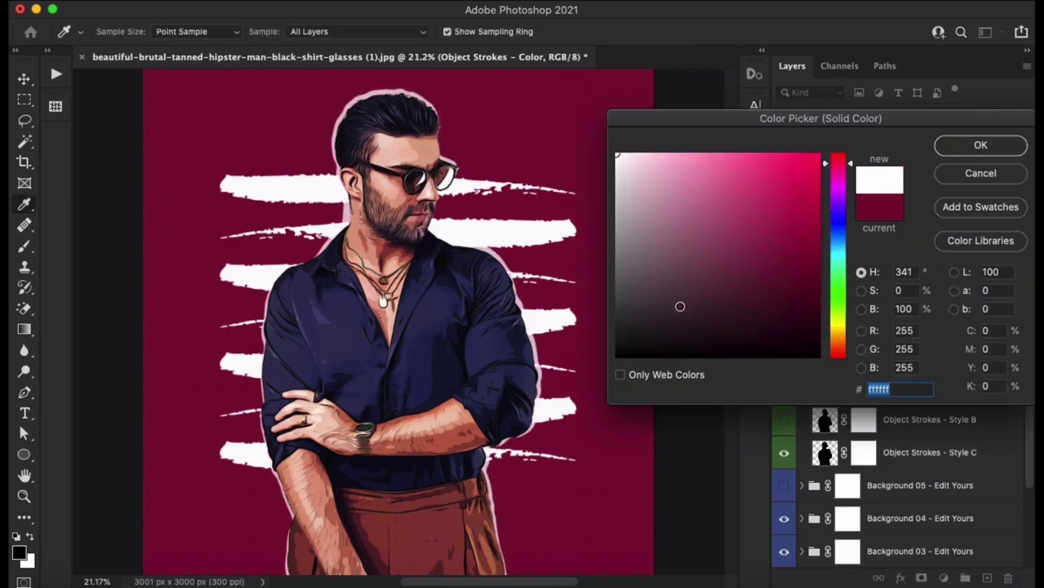
left_click(680, 306)
left_click(609, 506)
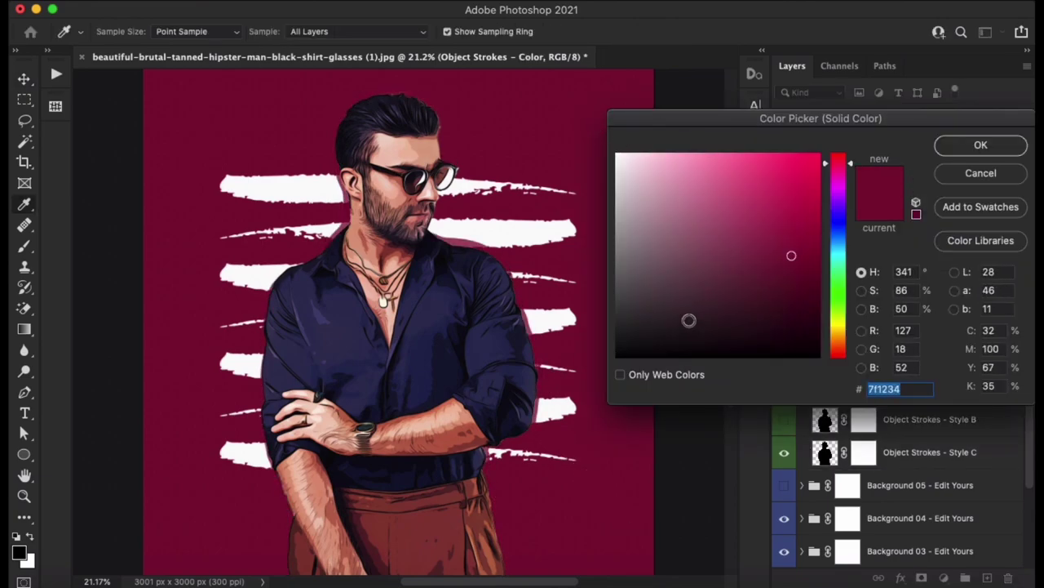
left_click_drag(788, 320, 798, 336)
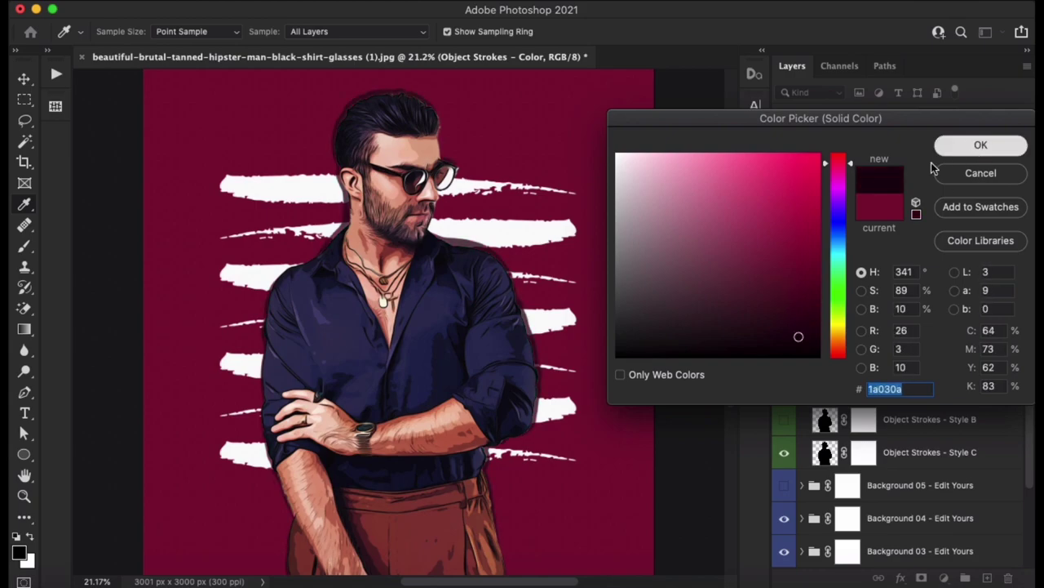
left_click(973, 145)
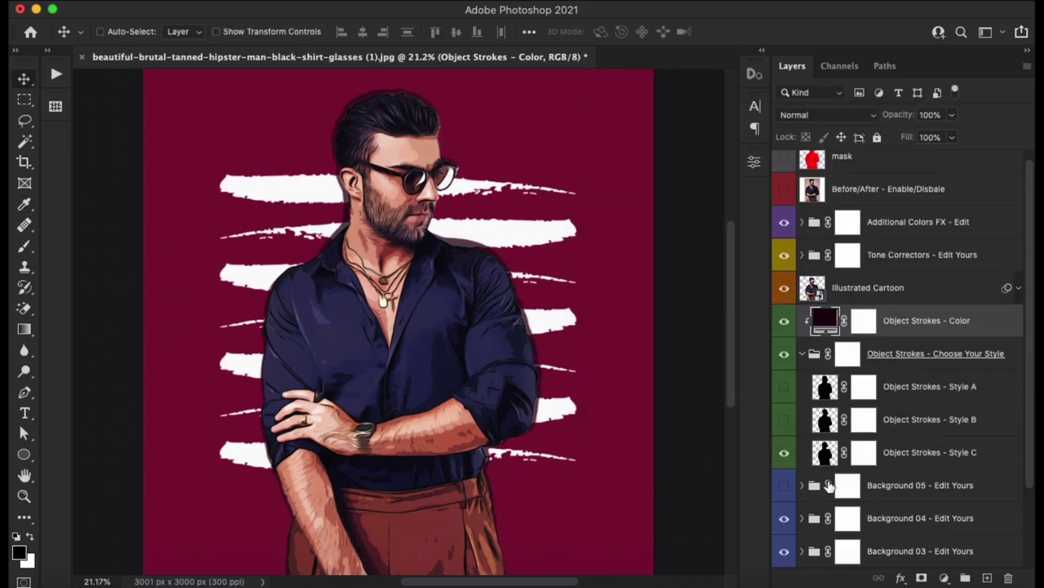
left_click(820, 453)
Step: Offset the Style C outline left behind the man as a 50% opacity shadow
left_click_drag(424, 260, 408, 265)
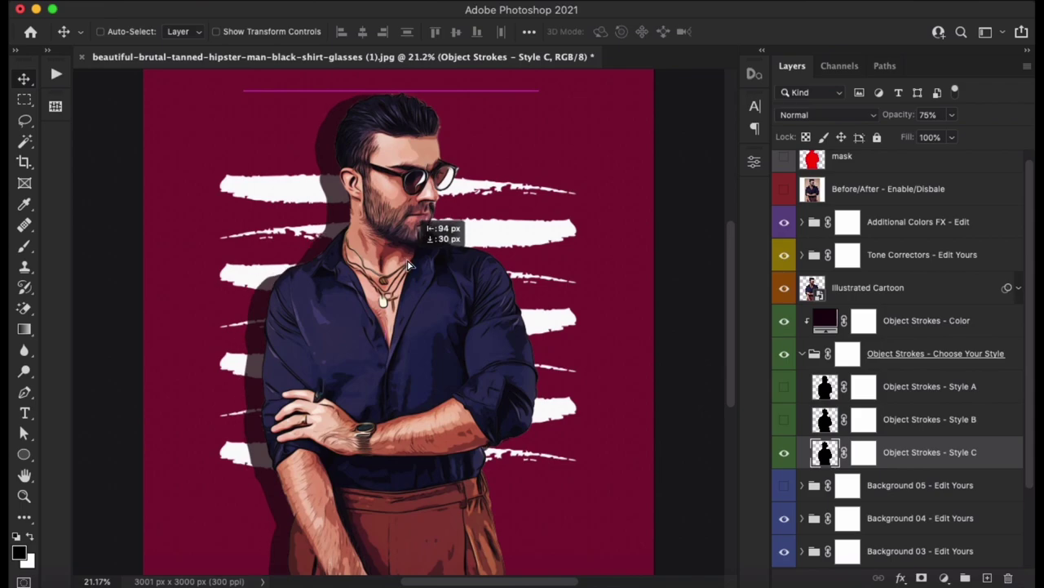
left_click_drag(900, 115, 872, 121)
type("50")
key("Return")
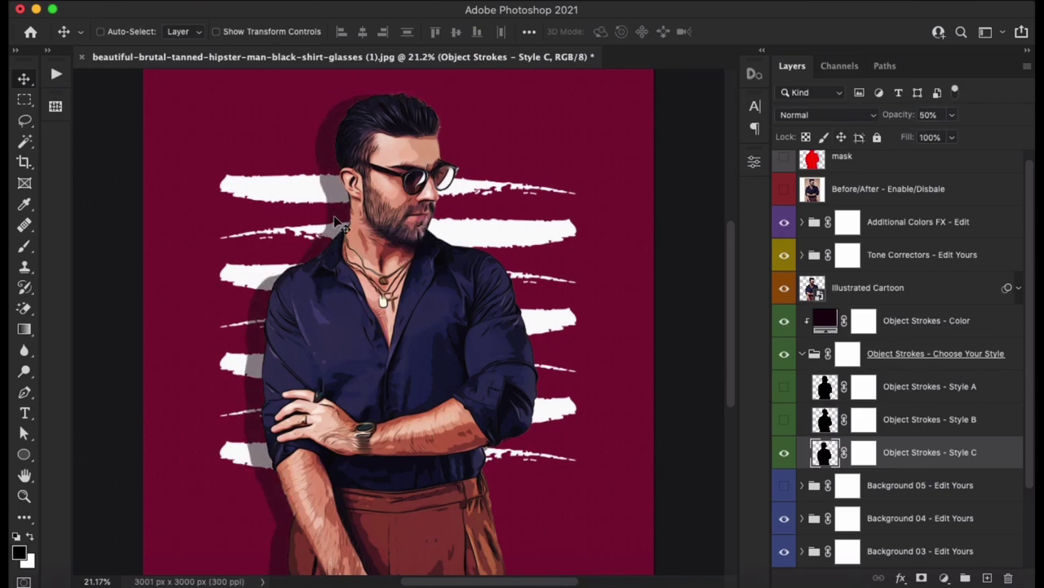
left_click_drag(427, 185, 412, 204)
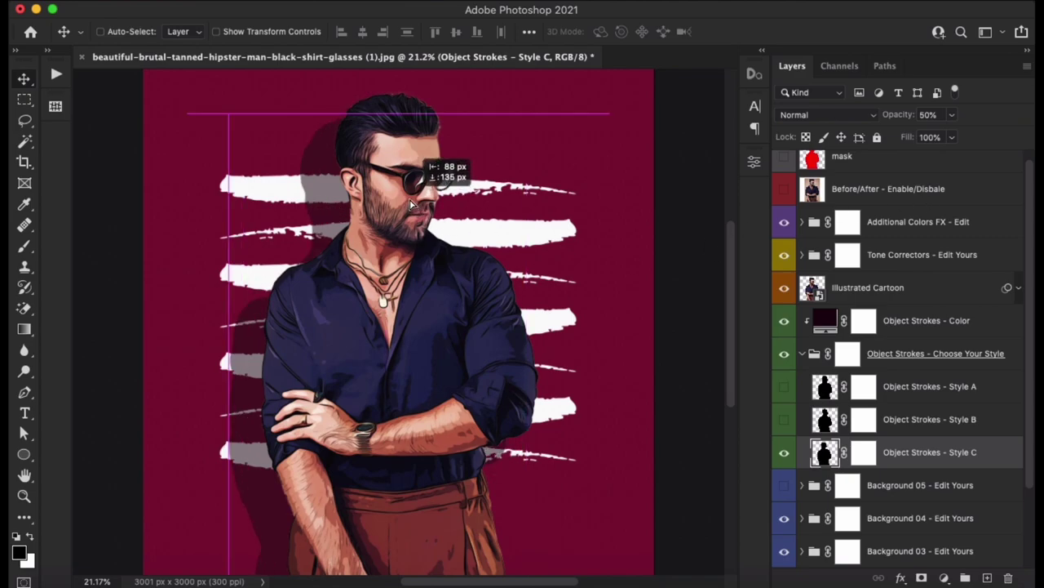
scroll(245, 367, "up", 3)
scroll(249, 351, "up", 1)
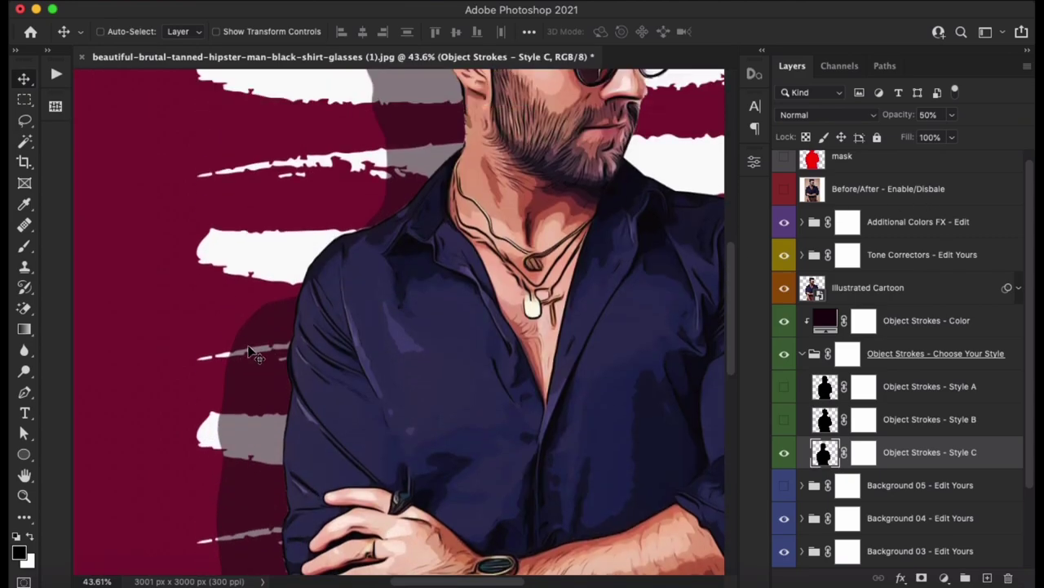
scroll(248, 351, "up", 1)
scroll(249, 351, "down", 3)
scroll(249, 351, "down", 3)
scroll(249, 351, "down", 1)
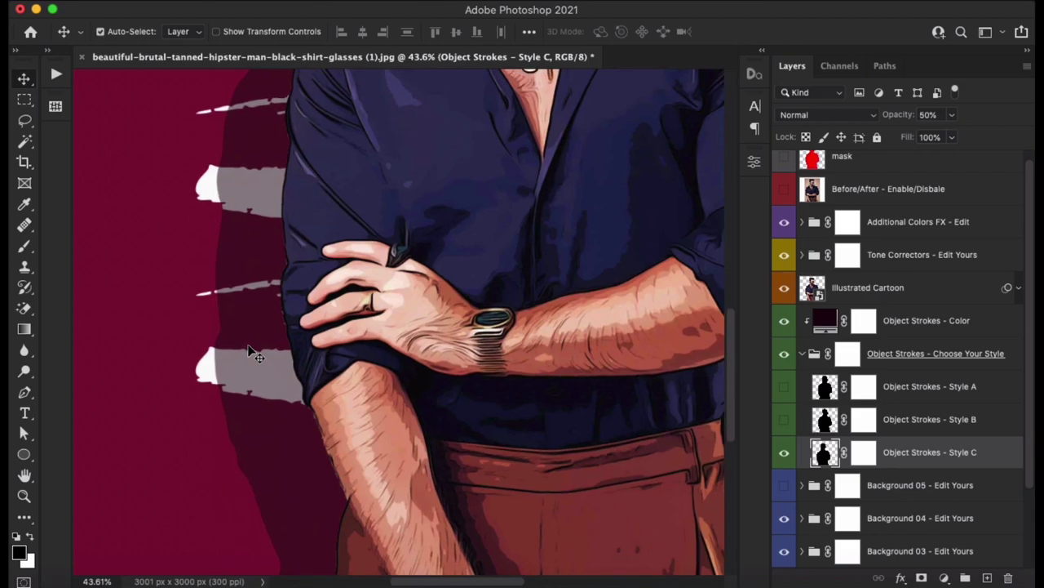
scroll(253, 352, "down", 4)
Step: Collapse the Object Strokes group and briefly inspect the cartoon layer's smart filters
left_click(802, 354)
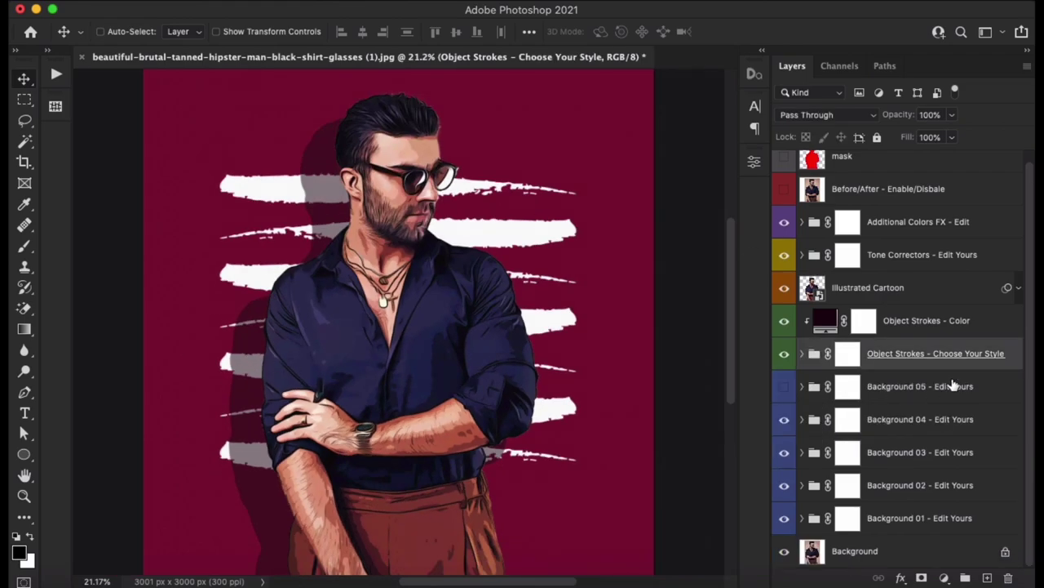
left_click(894, 292)
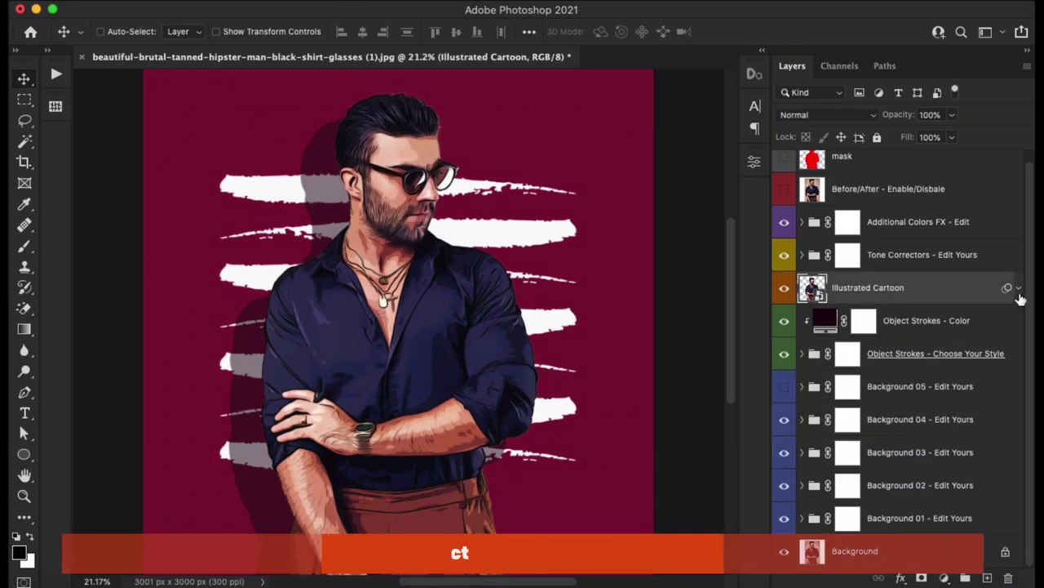
left_click(1019, 288)
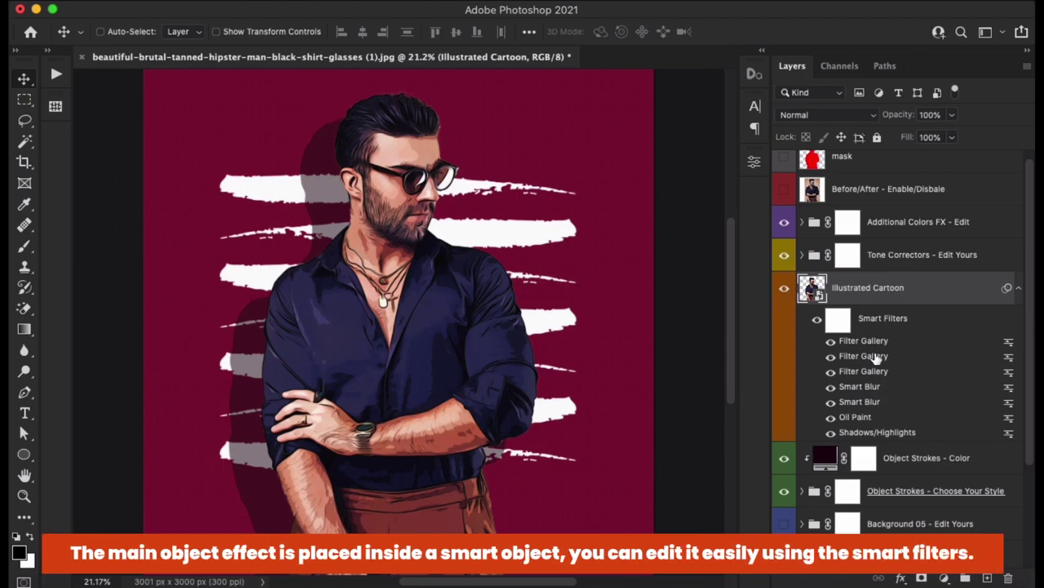
left_click(1018, 289)
Step: Expand Tone Correctors and toggle each corrector off and on to compare
left_click(916, 263)
left_click(803, 254)
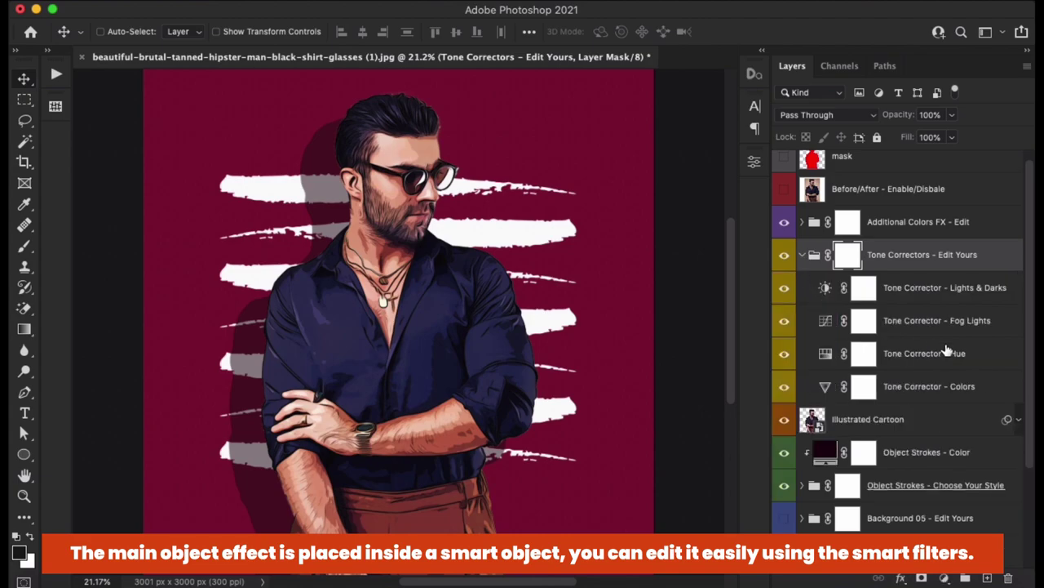
scroll(946, 350, "down", 2)
left_click(783, 218)
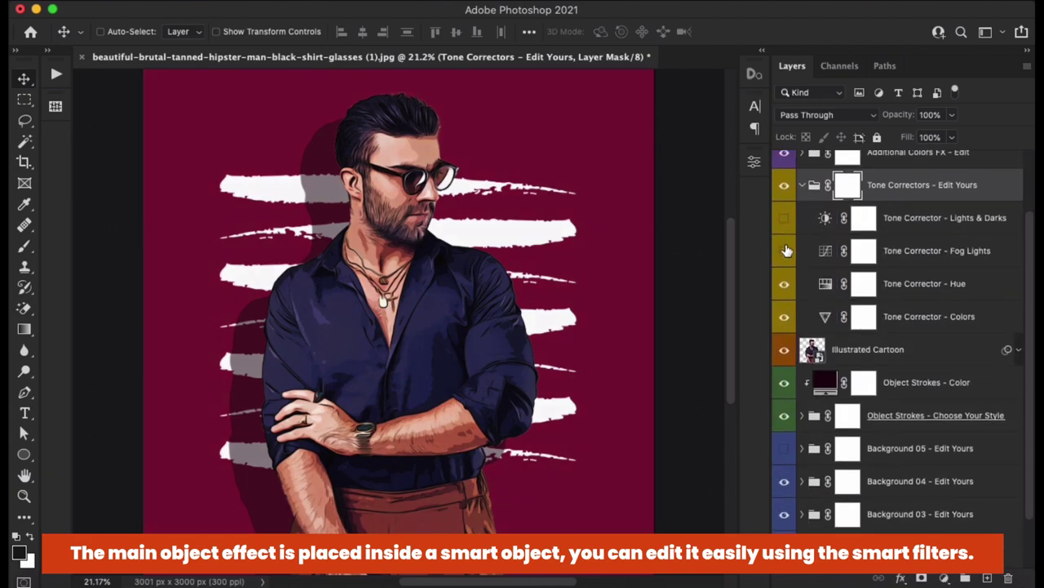
left_click(783, 251)
left_click(784, 283)
left_click(783, 317)
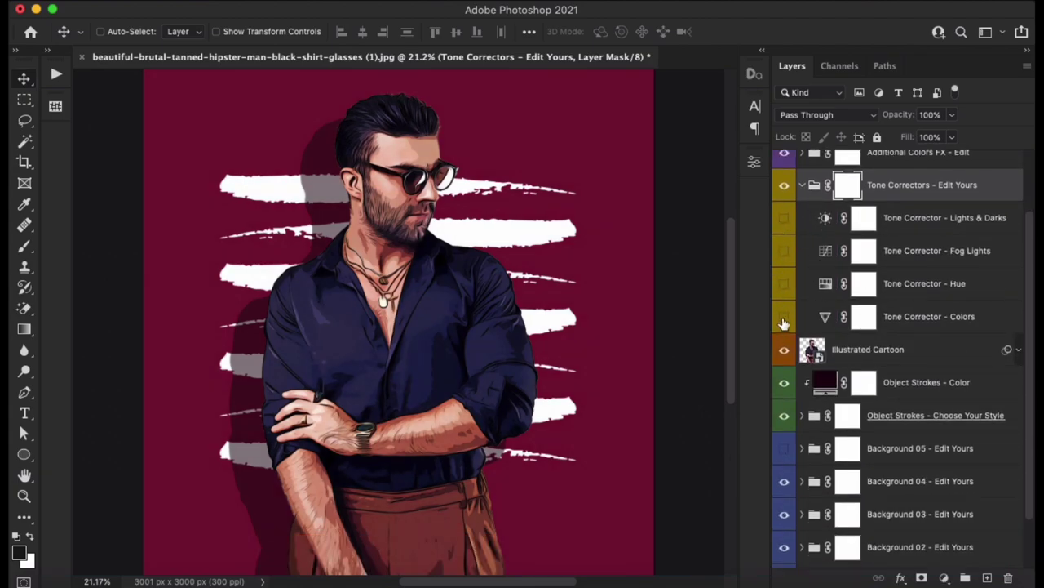
left_click(783, 316)
left_click(783, 284)
left_click(783, 250)
left_click(783, 218)
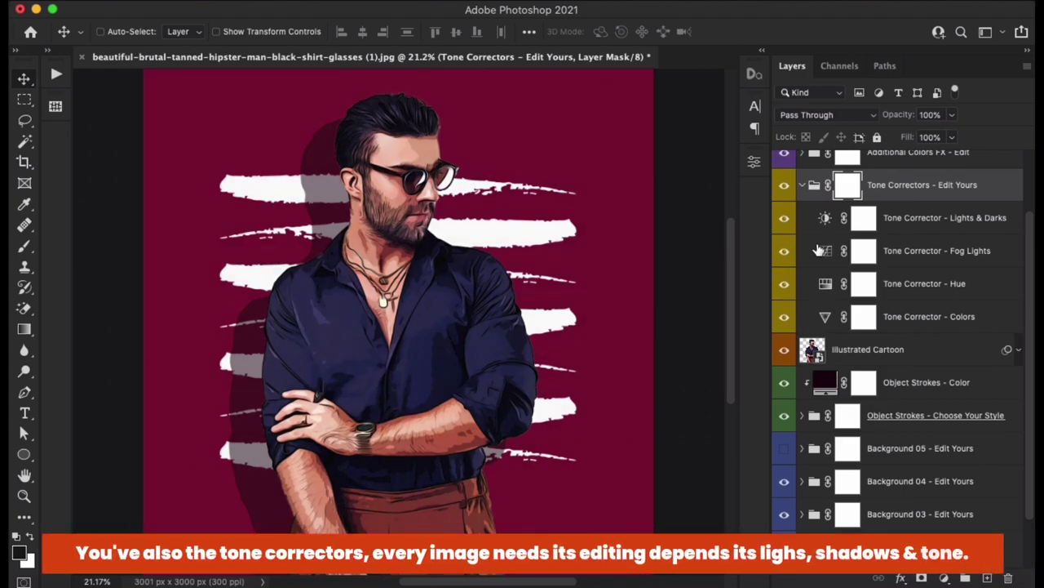
Step: Bend the Fog Lights curve into an S-shape and set its opacity to 14%
double_click(823, 251)
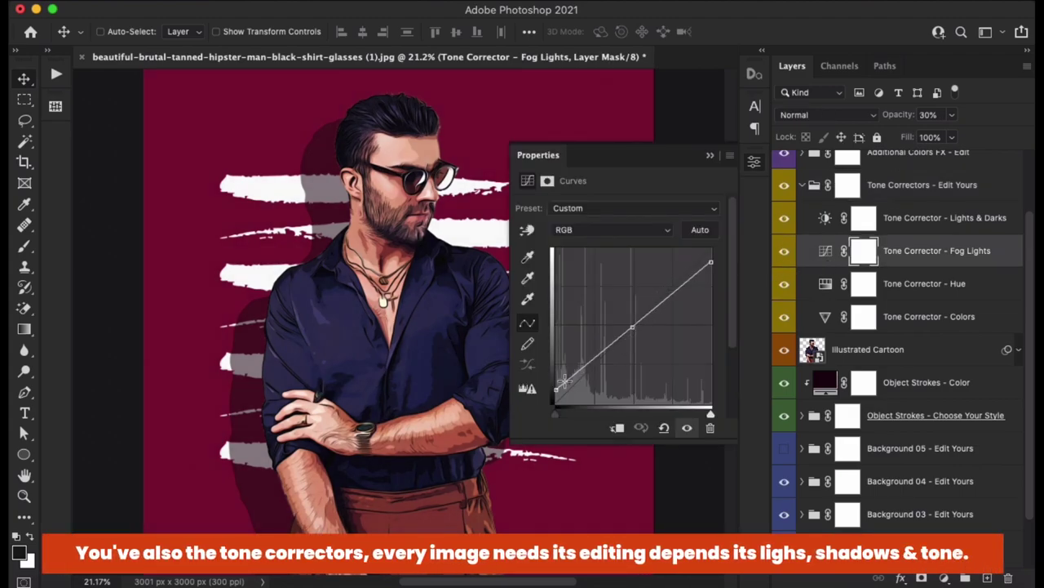
left_click_drag(557, 389, 556, 364)
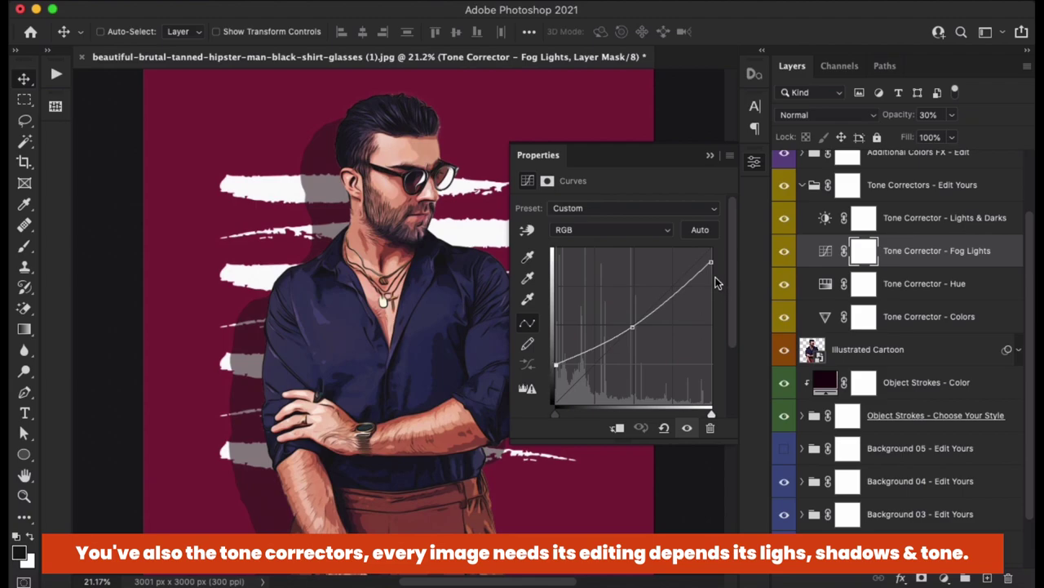
left_click_drag(715, 283, 712, 319)
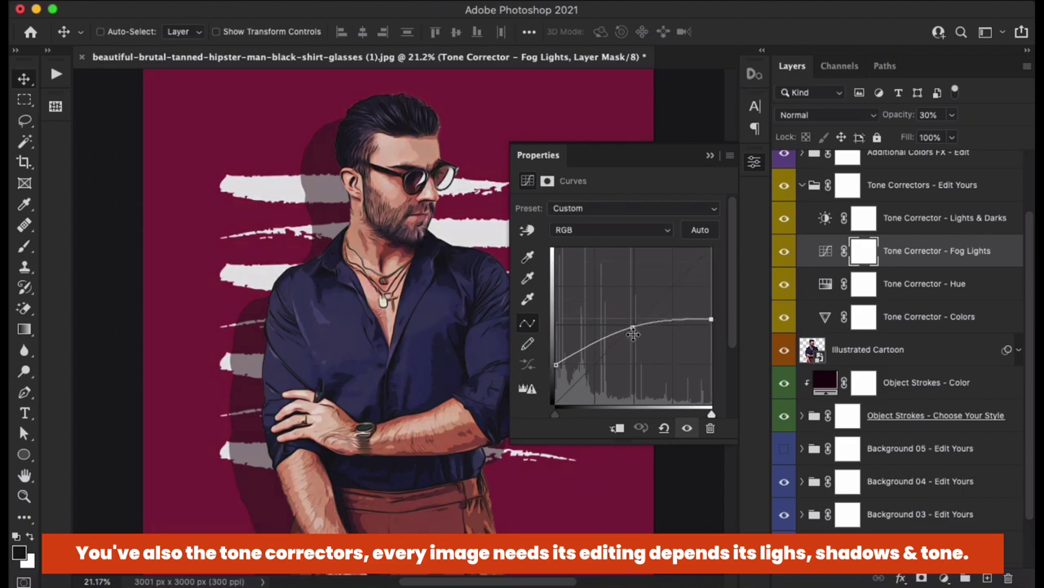
mouse_move(630, 313)
left_mouse_down()
mouse_move(636, 359)
mouse_move(679, 303)
left_mouse_up()
mouse_move(598, 362)
left_mouse_down()
mouse_move(597, 374)
mouse_move(592, 355)
left_mouse_up()
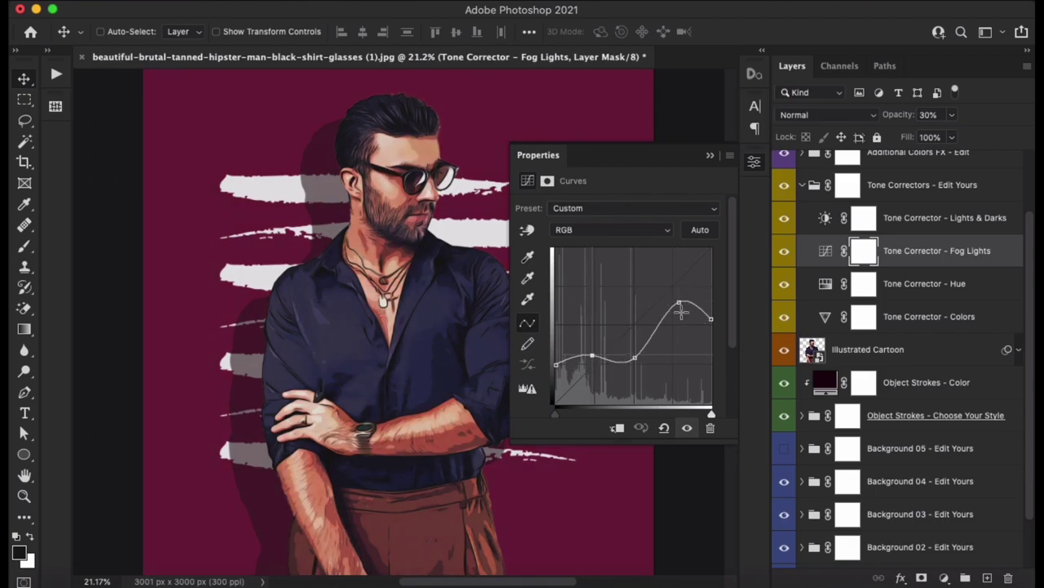
left_click_drag(899, 115, 886, 121)
left_click(755, 164)
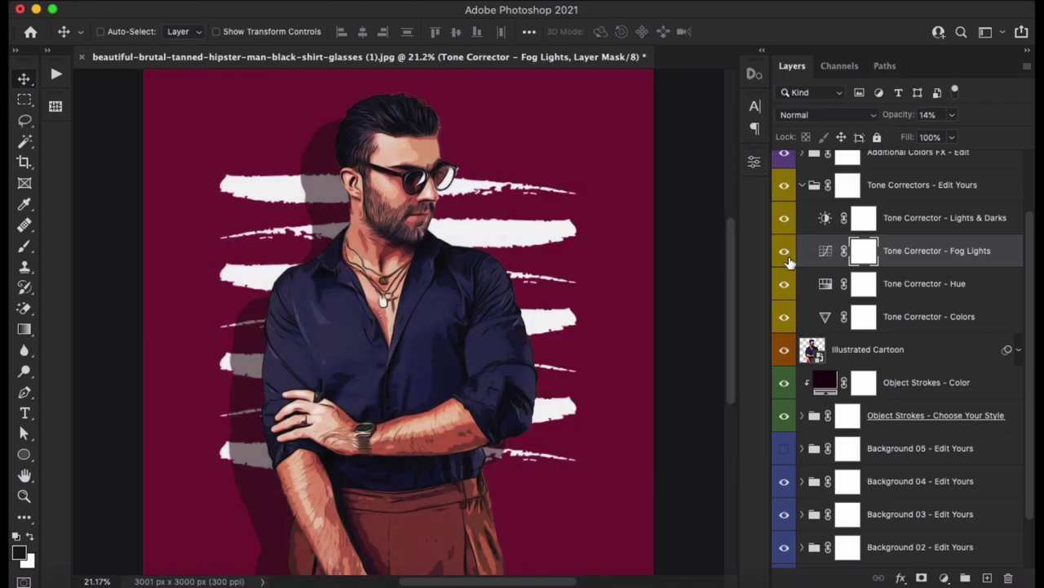
left_click(938, 224)
Step: Set the Lights & Darks corrector to brightness 19 and contrast 36
double_click(824, 217)
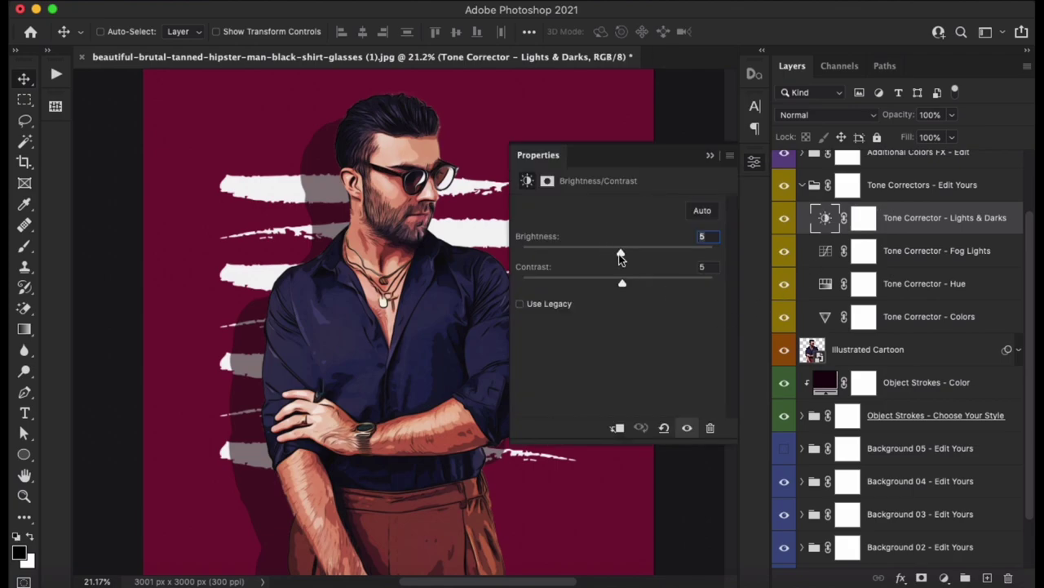
left_click_drag(626, 253, 612, 289)
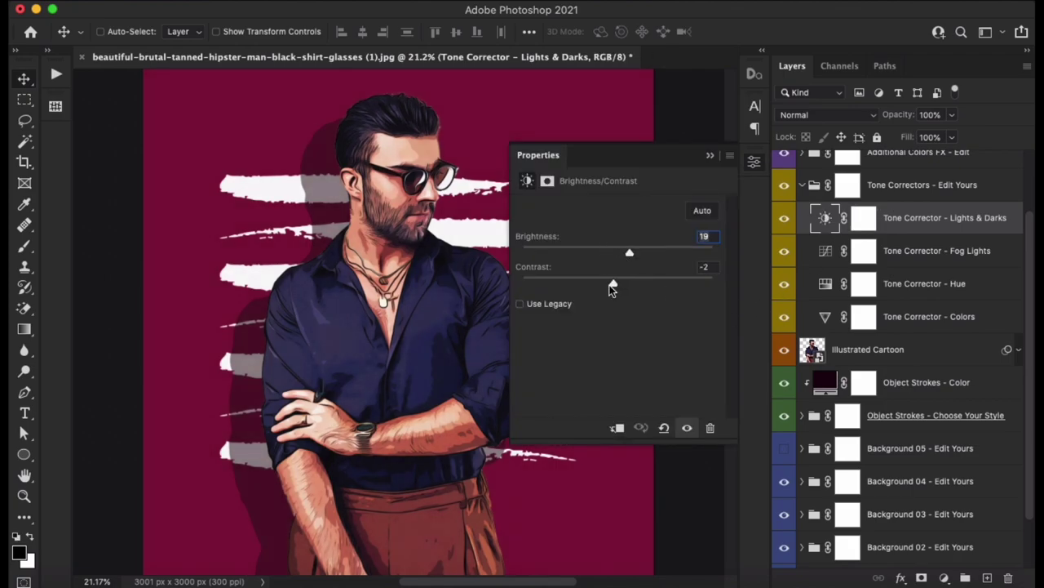
left_click(754, 161)
Step: Raise the Hue corrector's saturation to +14
double_click(826, 287)
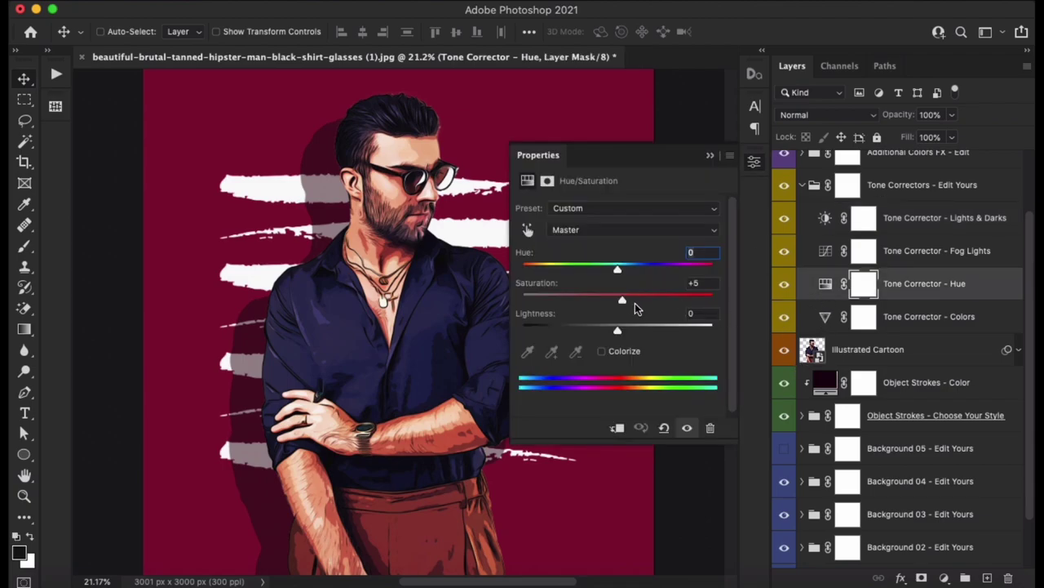
left_click_drag(623, 300, 631, 302)
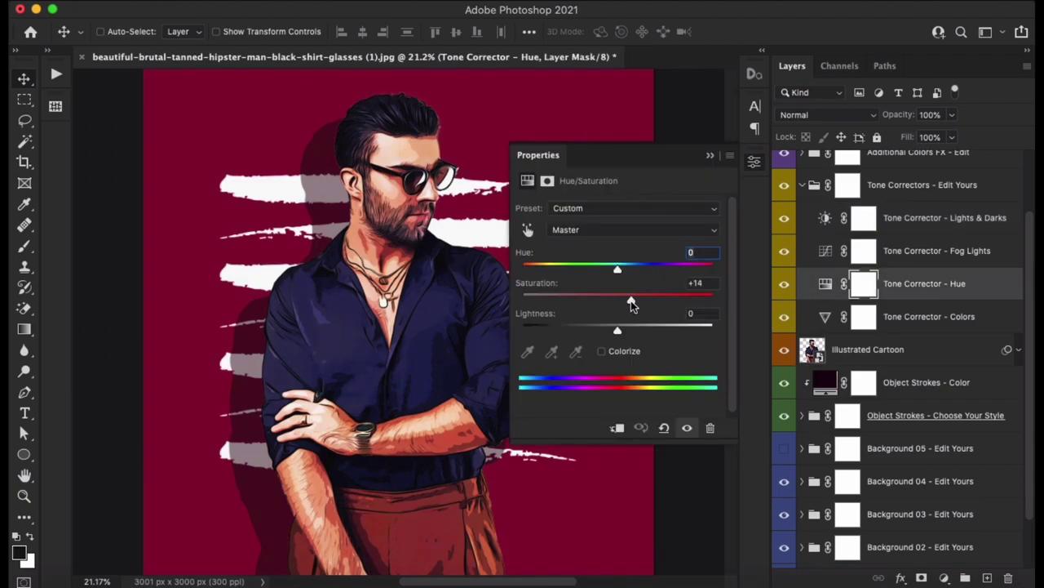
left_click(754, 162)
Step: Set the Colors corrector to vibrance +20 and saturation +10, then select the Tone Correctors group
double_click(825, 319)
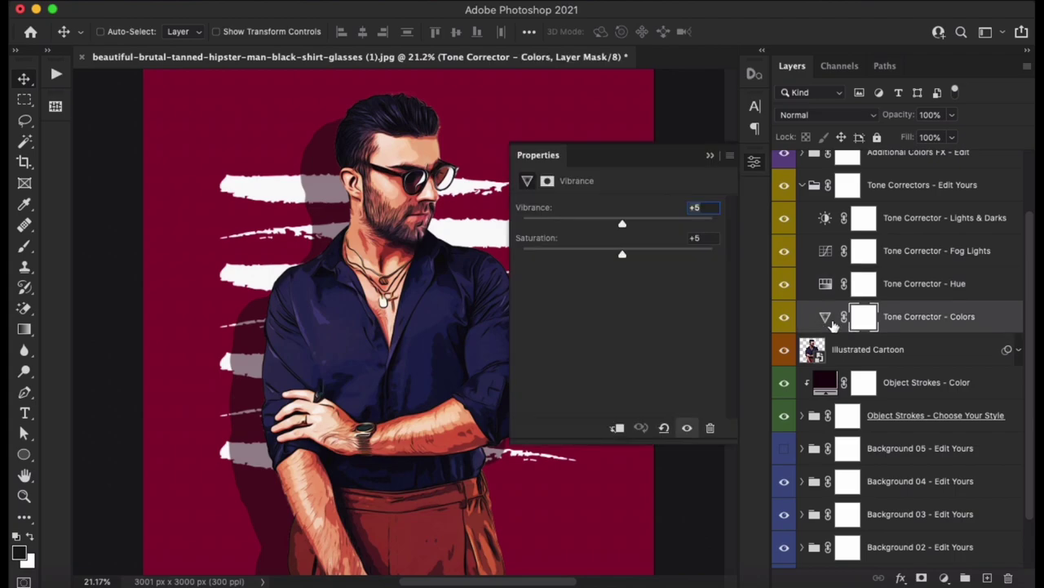
mouse_move(627, 228)
left_mouse_down()
mouse_move(636, 226)
mouse_move(613, 253)
mouse_move(589, 256)
mouse_move(674, 254)
mouse_move(626, 253)
mouse_move(628, 228)
left_mouse_up()
left_click(707, 239)
left_click(755, 162)
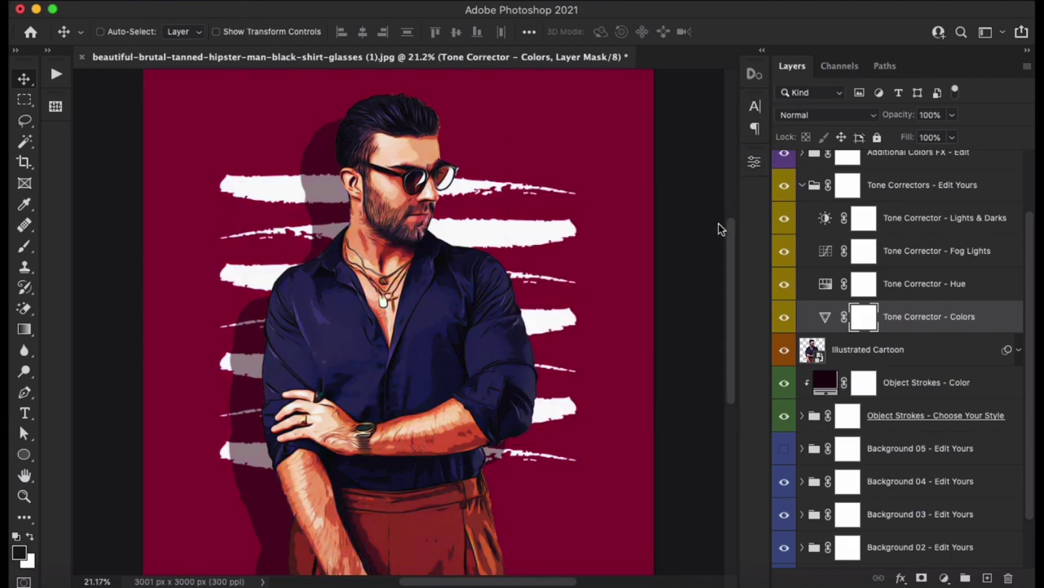
scroll(430, 253, "up", 5)
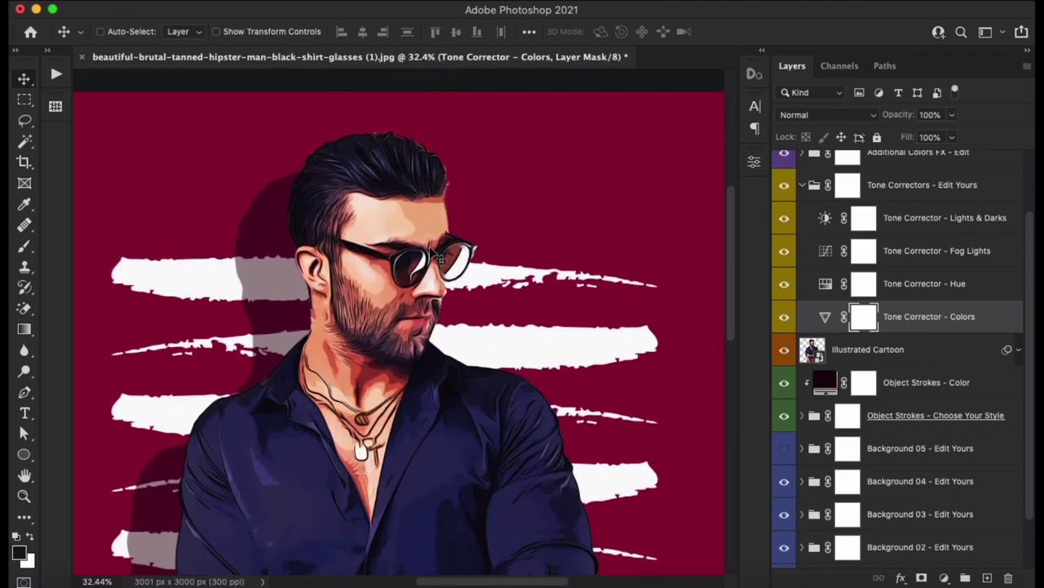
scroll(430, 253, "down", 5)
scroll(430, 253, "down", 5)
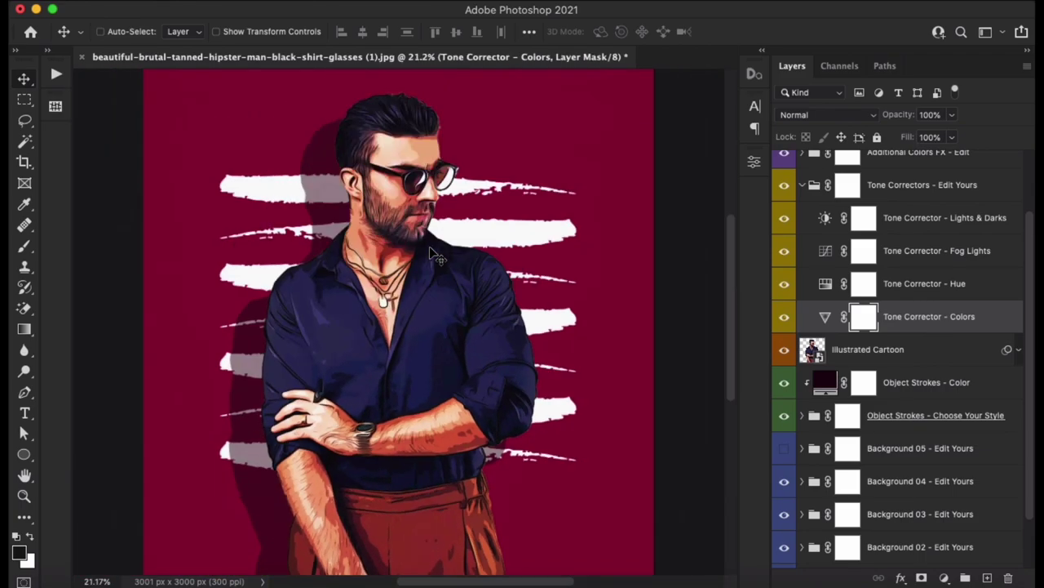
left_click(899, 194)
Step: Collapse Tone Correctors and expand the Additional Colors FX group to list its Color FX layers
left_click(804, 188)
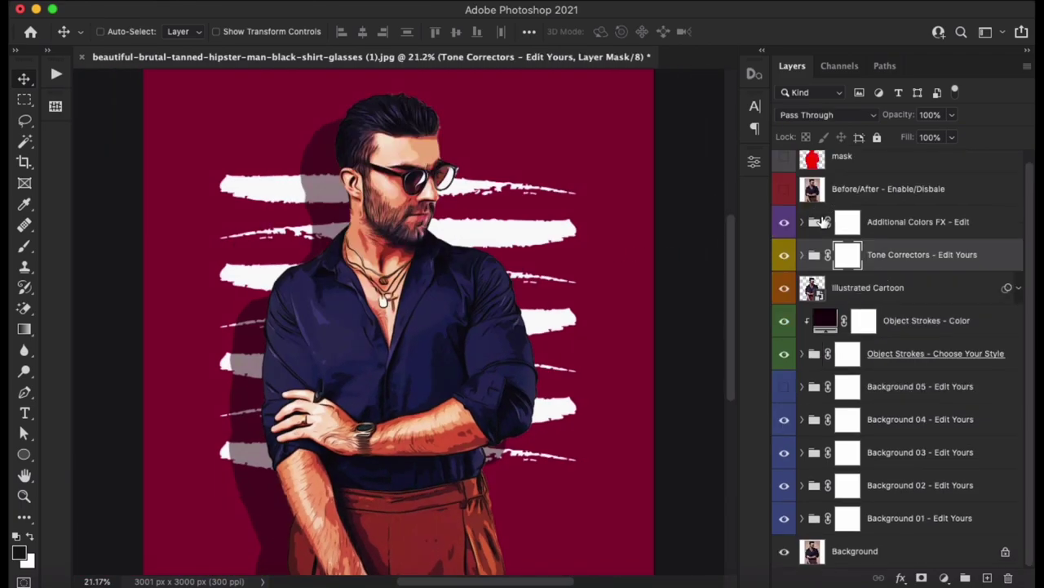
left_click(910, 235)
left_click(802, 232)
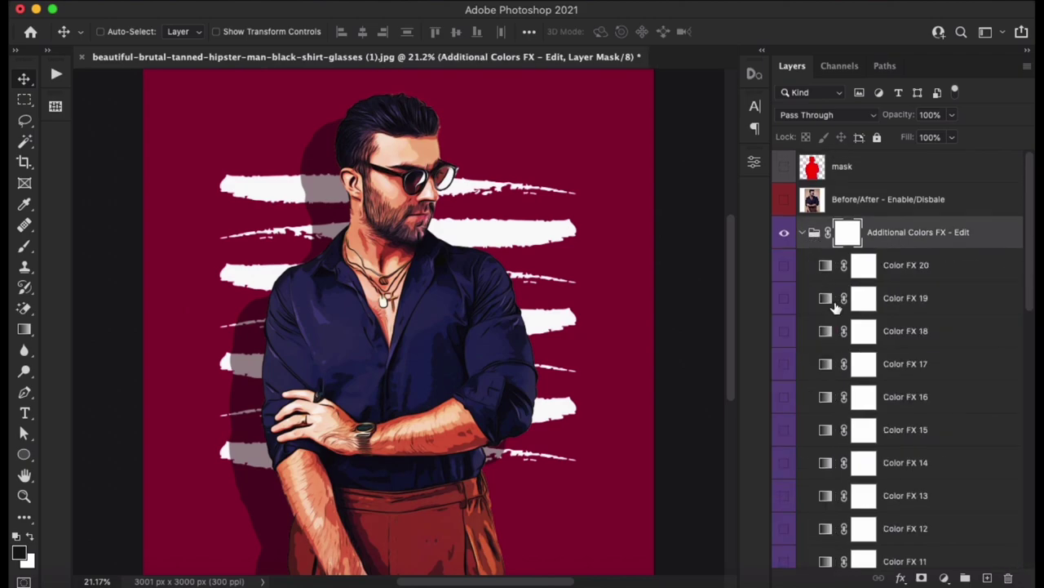
scroll(886, 351, "down", 1)
scroll(981, 345, "down", 5)
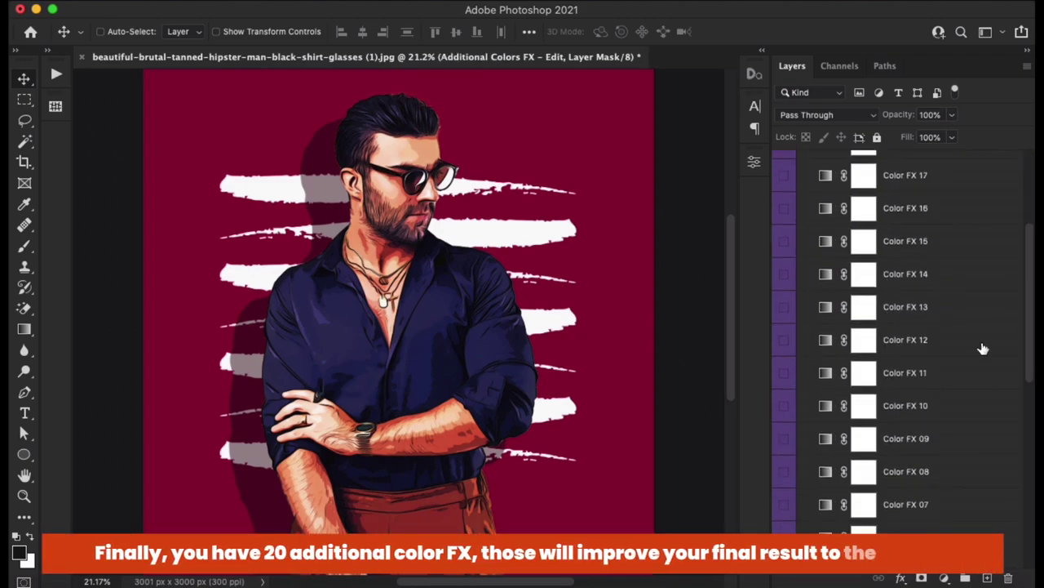
scroll(981, 346, "down", 5)
scroll(984, 349, "down", 3)
scroll(984, 350, "down", 2)
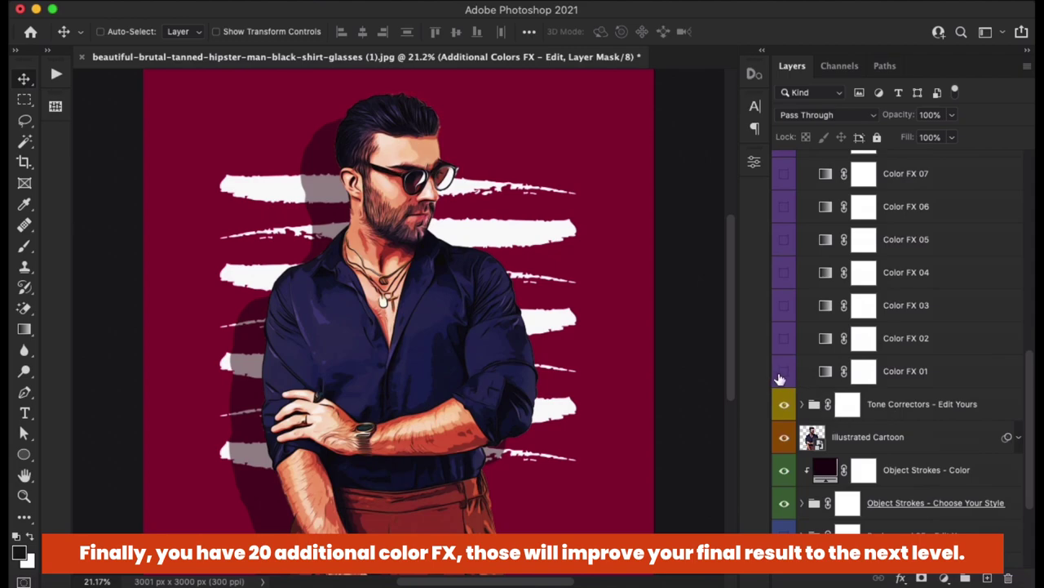
Step: Hide Color FX 01 and preview Color FX 02, 03, 05, 06 and 07 in turn
left_click(783, 372)
left_click(784, 338)
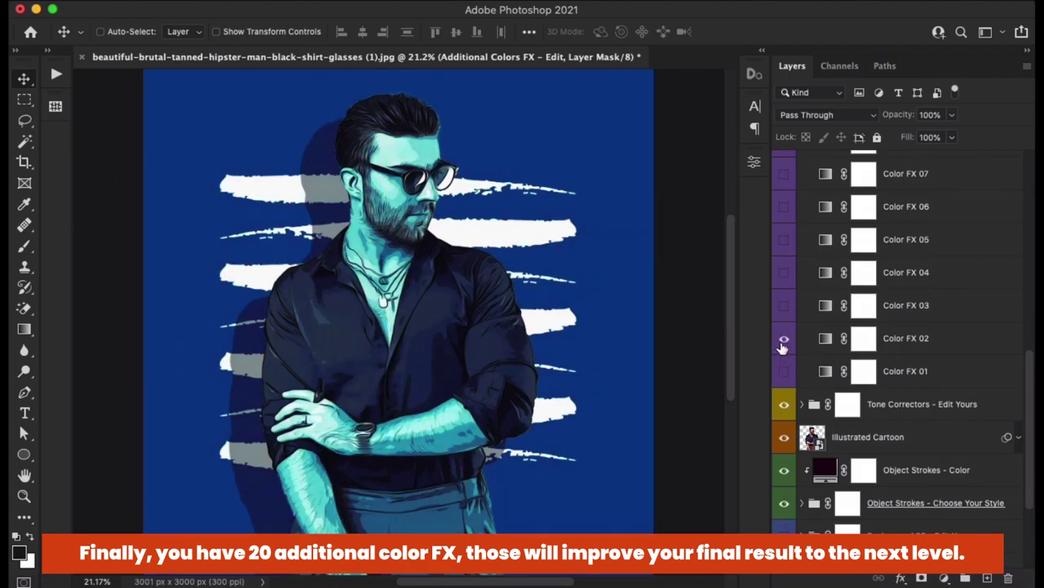
left_click(784, 338)
left_click(783, 306)
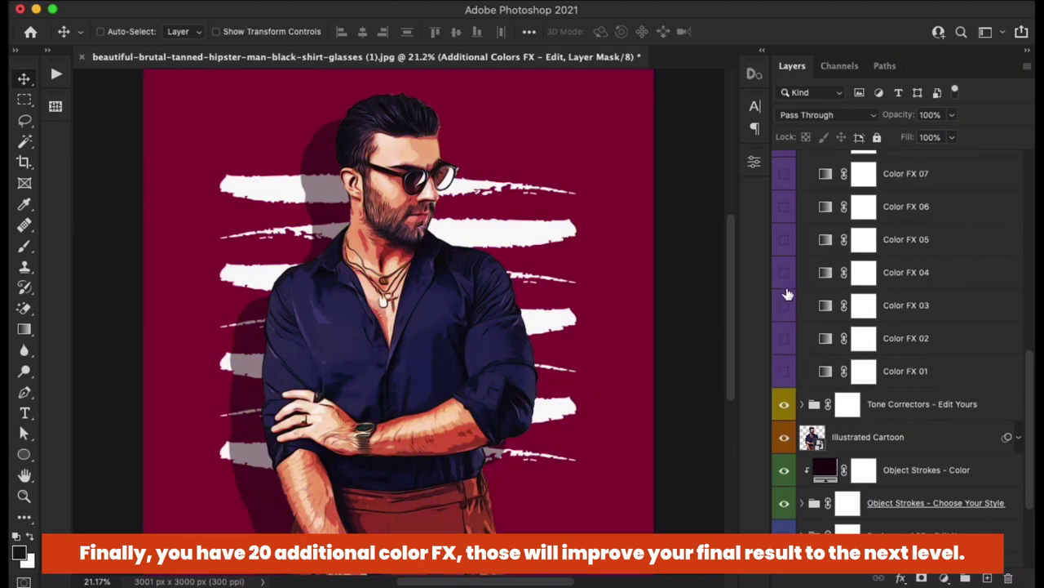
left_click(785, 243)
left_click(784, 240)
left_click(785, 209)
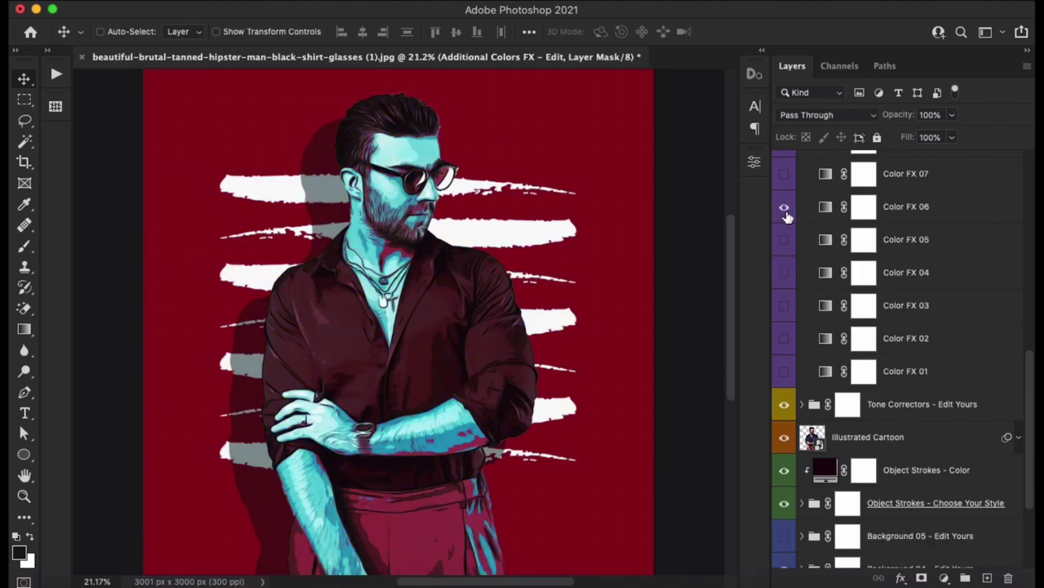
left_click(784, 209)
left_click(785, 171)
Step: Try Color FX 08 and 09, then leave Color FX 10 switched on
scroll(845, 309, "up", 3)
scroll(808, 335, "up", 1)
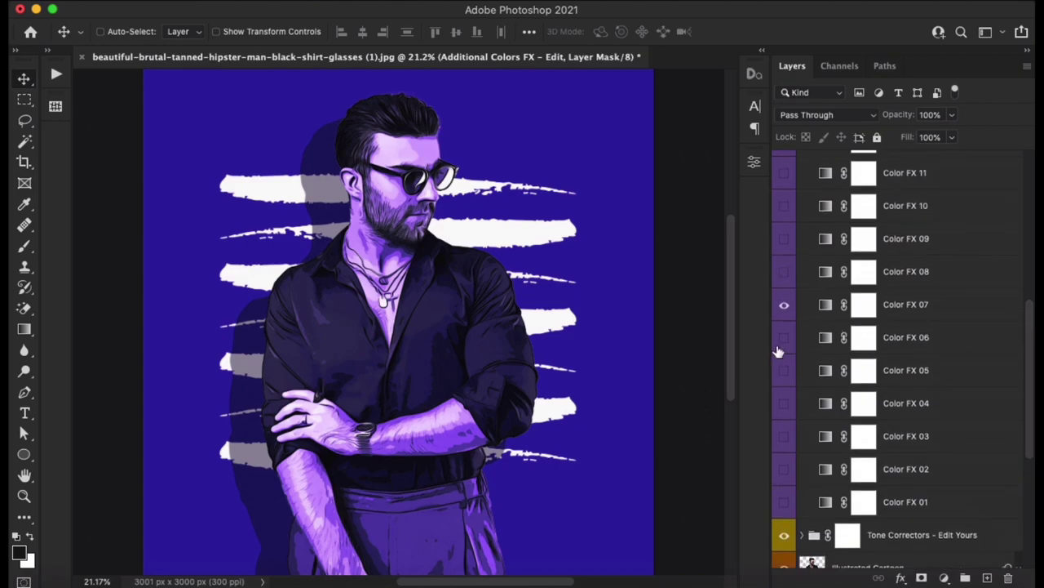
left_click(784, 272)
left_click(784, 241)
left_click(784, 241)
left_click(784, 209)
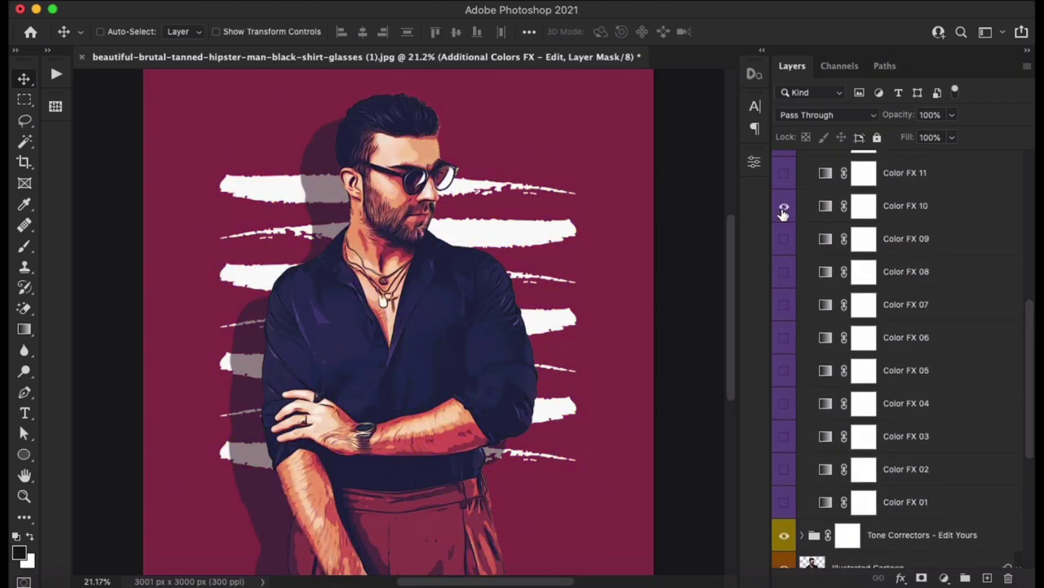
left_click(912, 210)
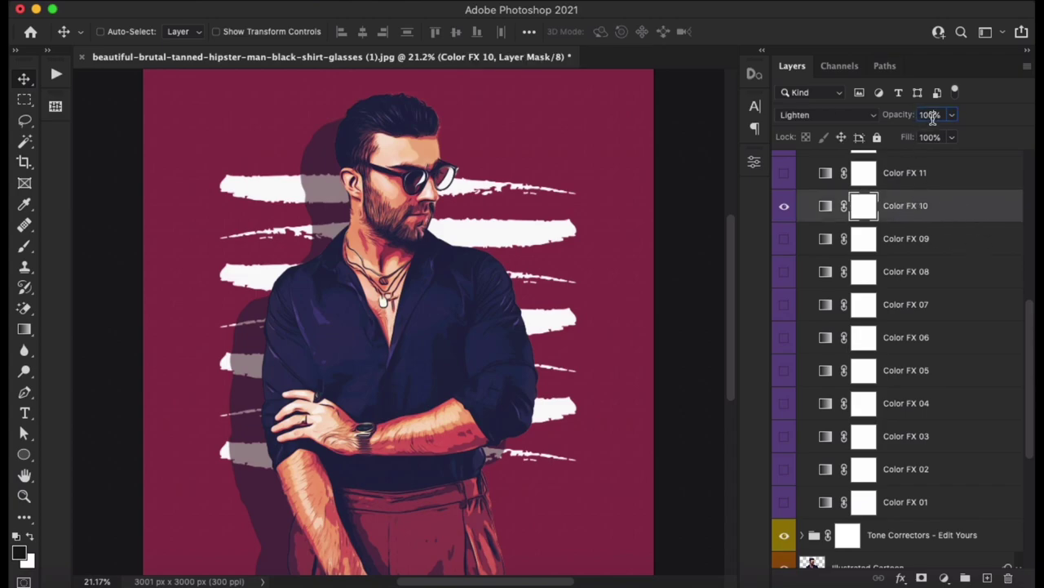
Step: Lower Color FX 10's opacity to 39%, then to 28%
type("39")
key("Return")
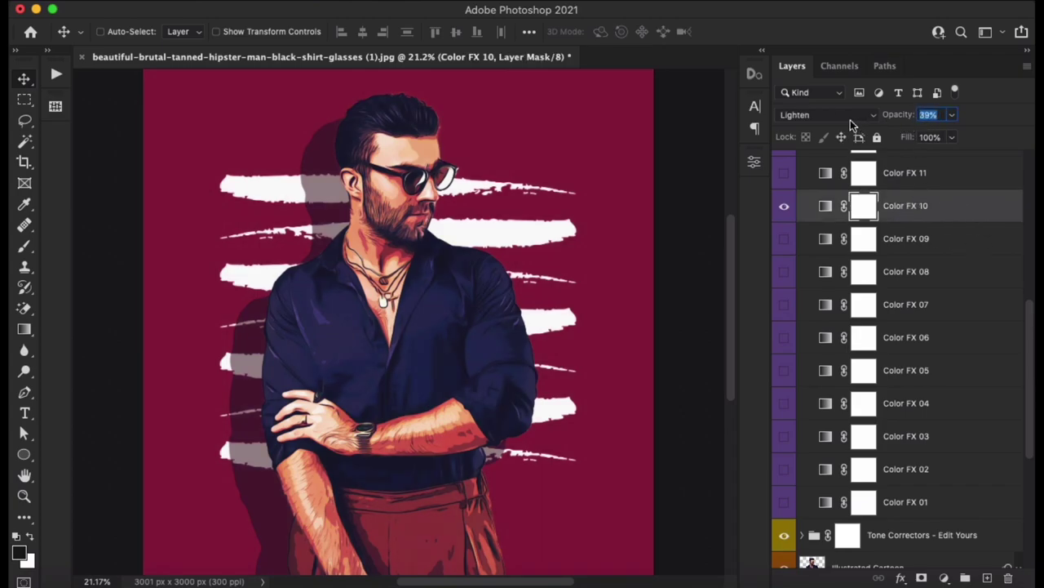
type("28")
left_click(784, 206)
scroll(849, 311, "up", 3)
scroll(869, 347, "up", 2)
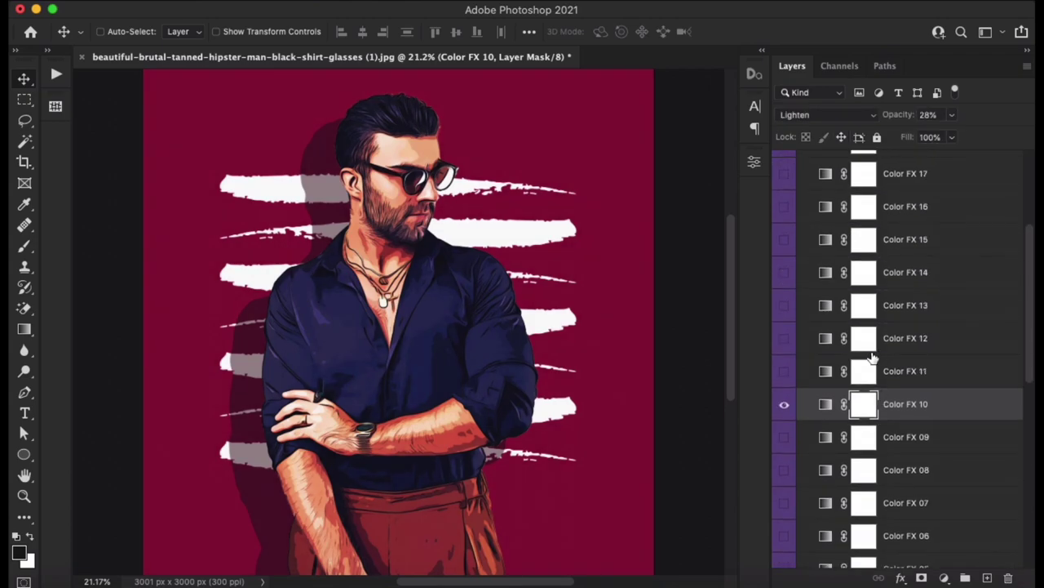
Step: Preview Color FX 11, then show Color FX 12 at 32% opacity with Color FX 10 hidden
left_click(784, 372)
left_click(784, 339)
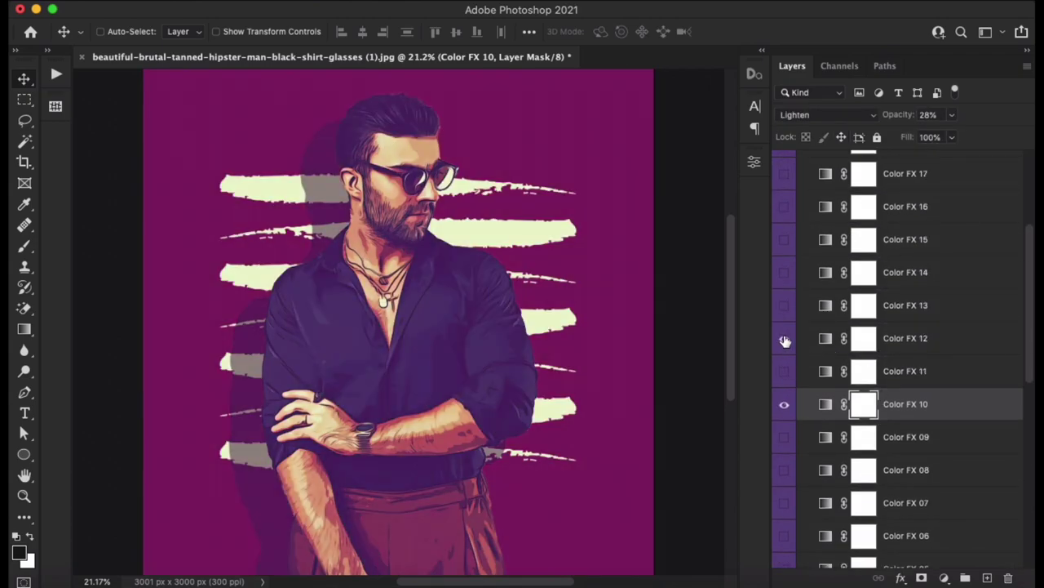
left_click(904, 342)
left_click(784, 403)
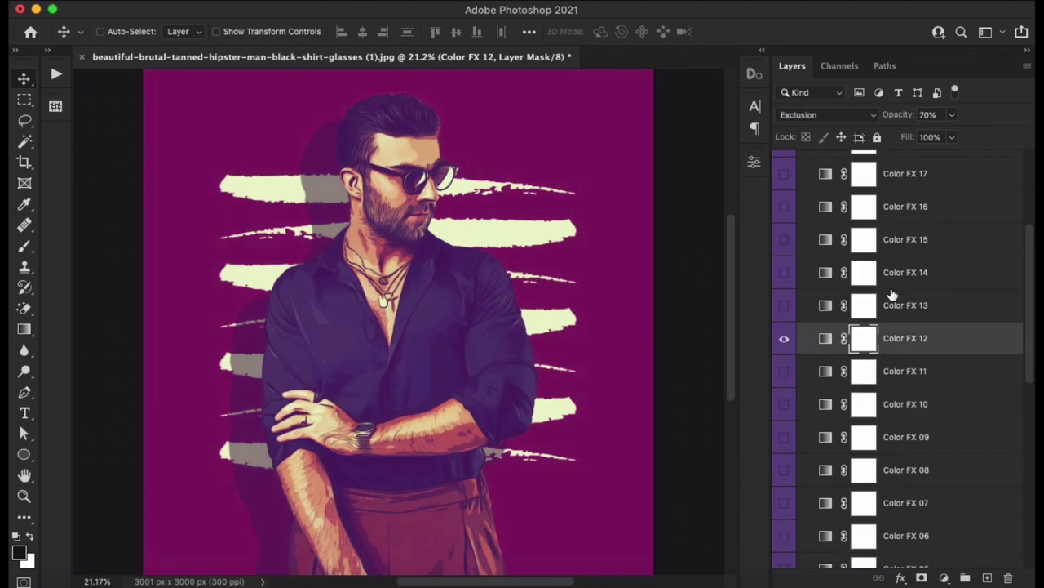
left_click(931, 114)
type("18")
key("Return")
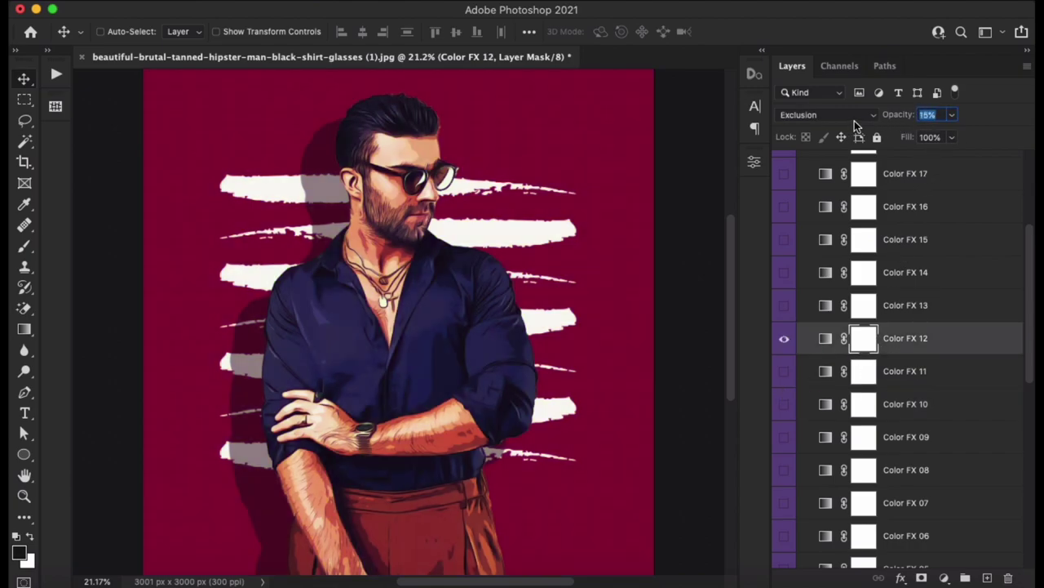
type("32")
key("Return")
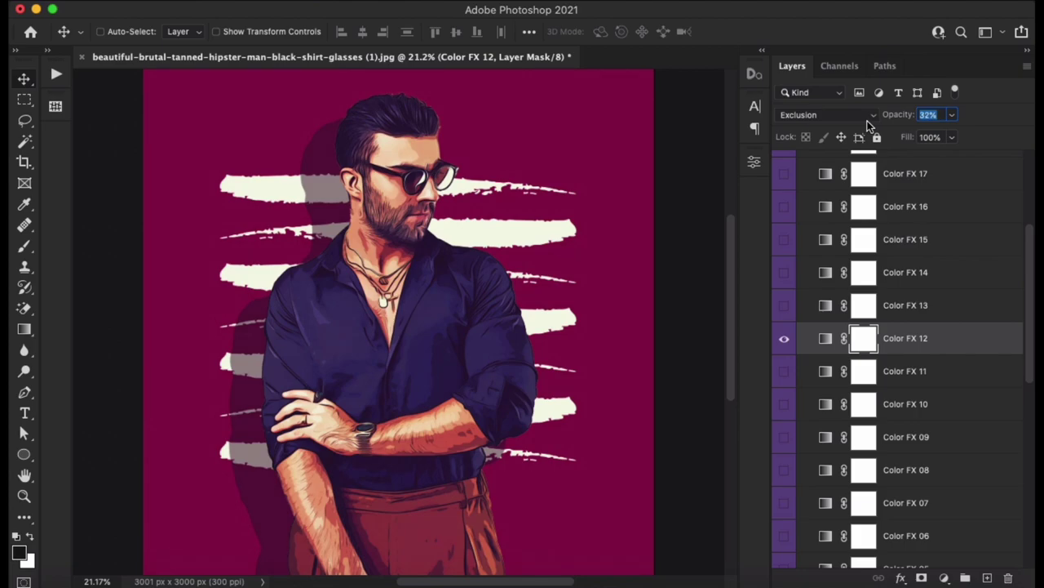
Step: Hide Color FX 12, preview Color FX 14, and turn on Color FX 15
left_click(786, 338)
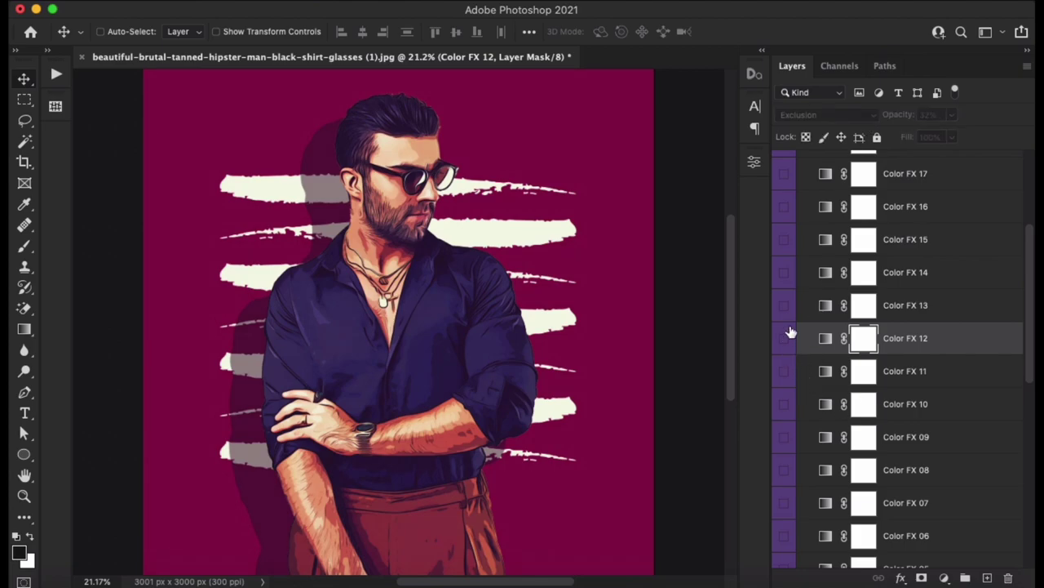
left_click(784, 276)
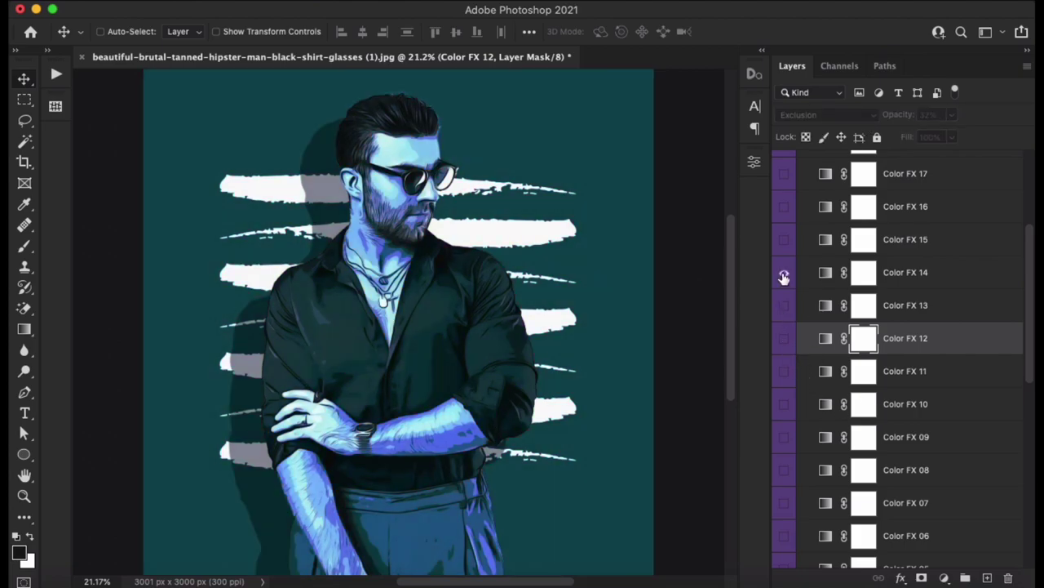
left_click(783, 275)
left_click(784, 240)
Step: Set Color FX 15 to Normal blending at 59% opacity, then hide it
left_click(914, 249)
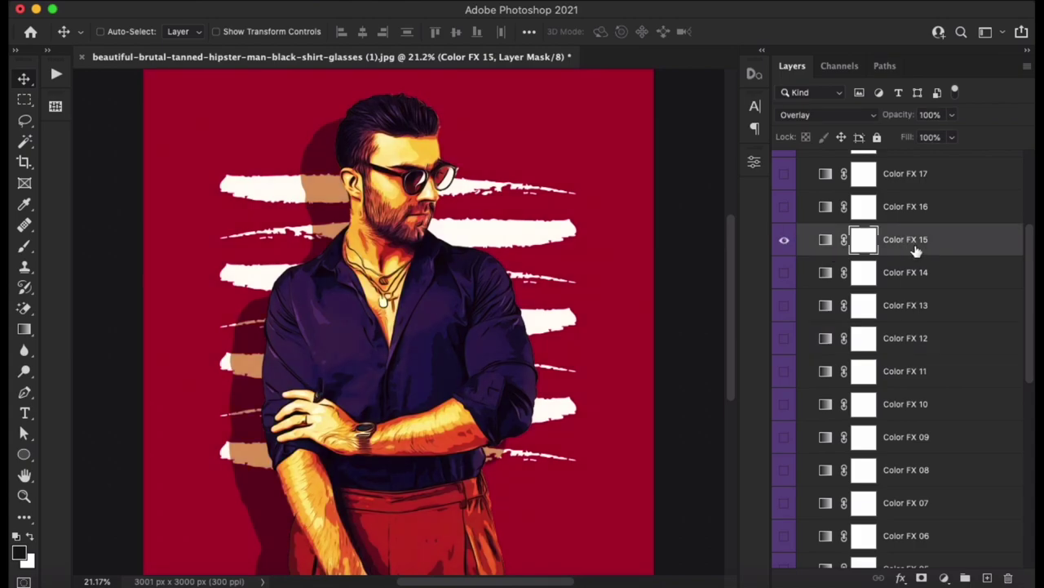
left_click(816, 116)
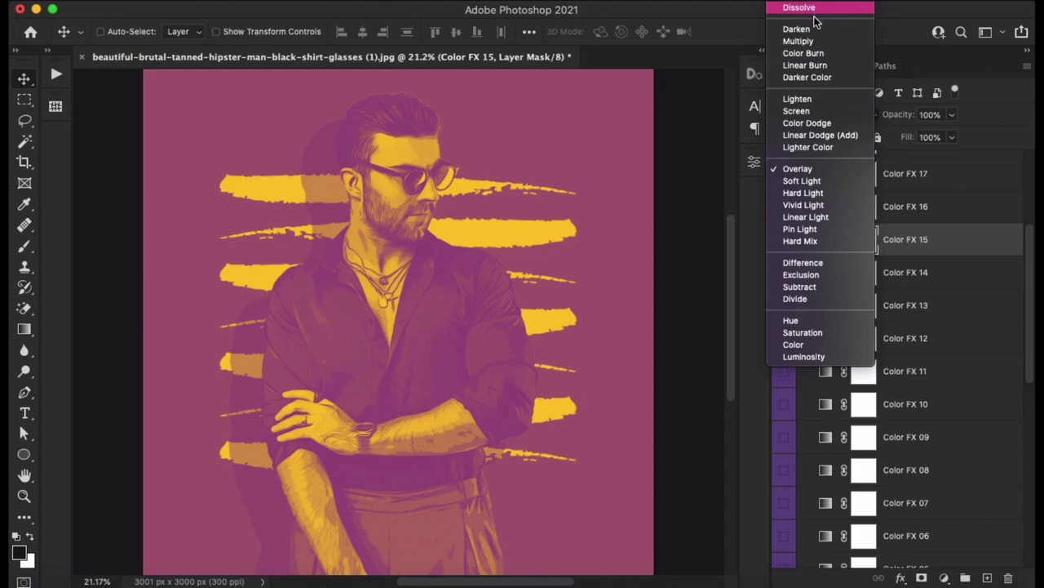
left_click(812, 2)
left_click_drag(898, 114, 895, 122)
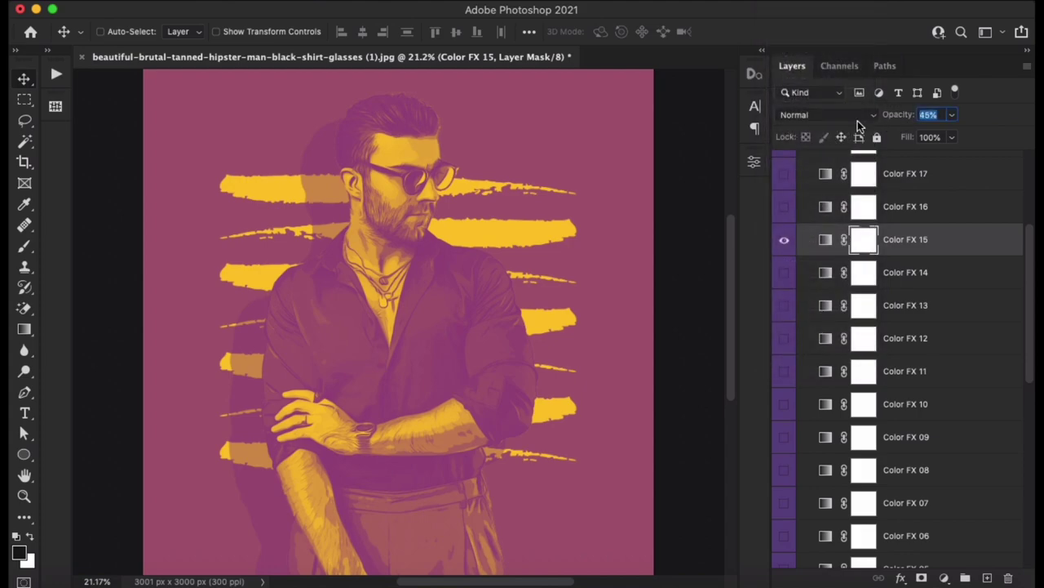
type("59")
key("Return")
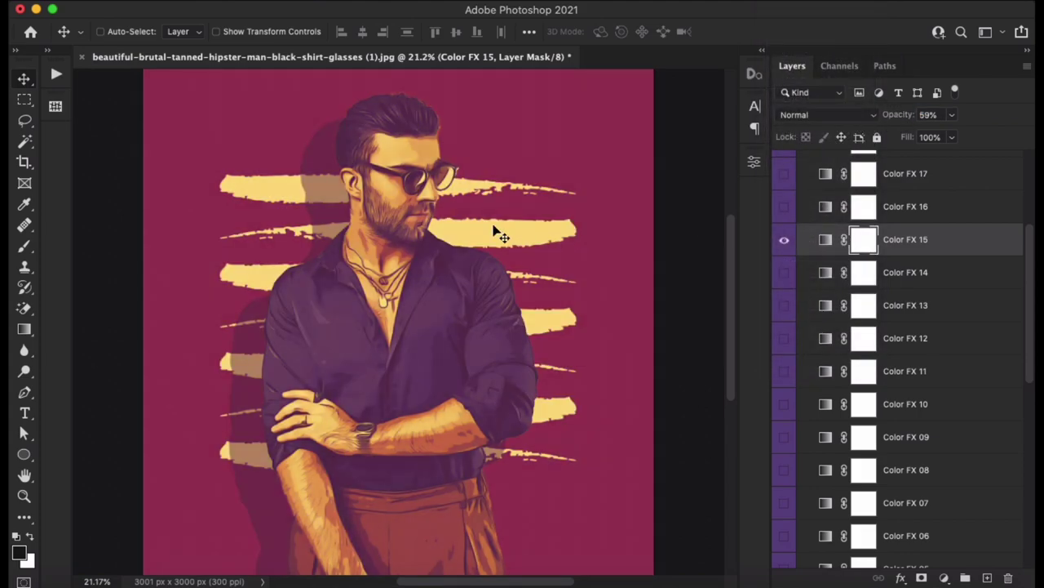
left_click(784, 239)
Step: Try Color FX 16 in Saturation mode at 73% opacity, then hide it
left_click(784, 206)
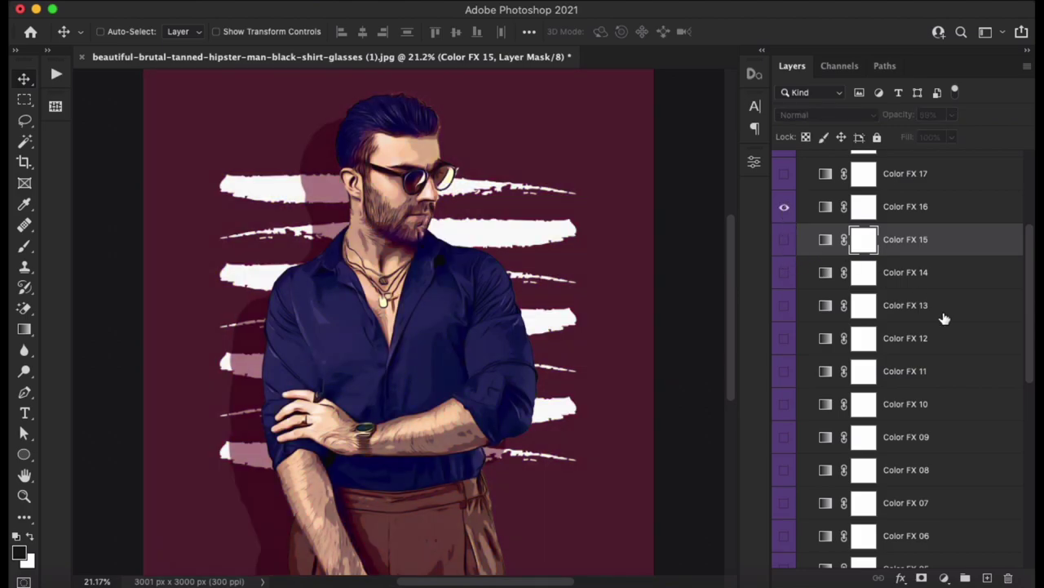
scroll(943, 328, "up", 4)
left_click(913, 399)
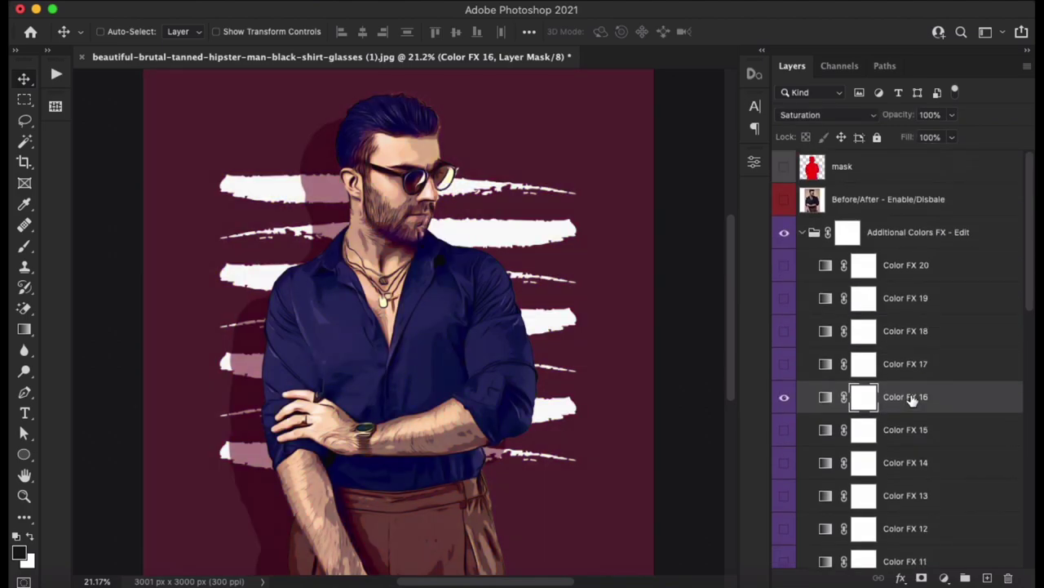
left_click(831, 116)
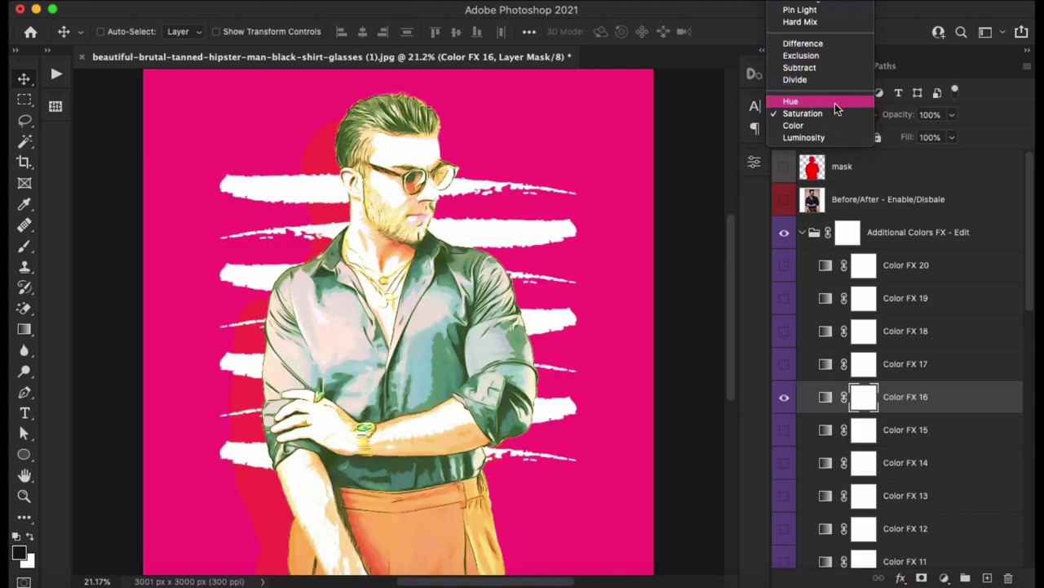
left_click(840, 114)
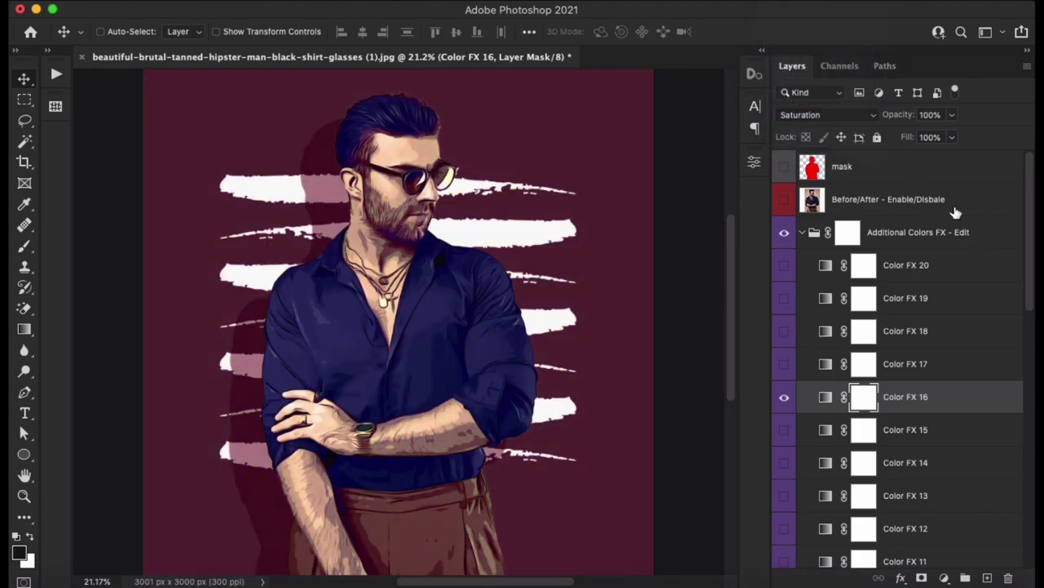
left_click_drag(897, 115, 875, 118)
left_click(784, 408)
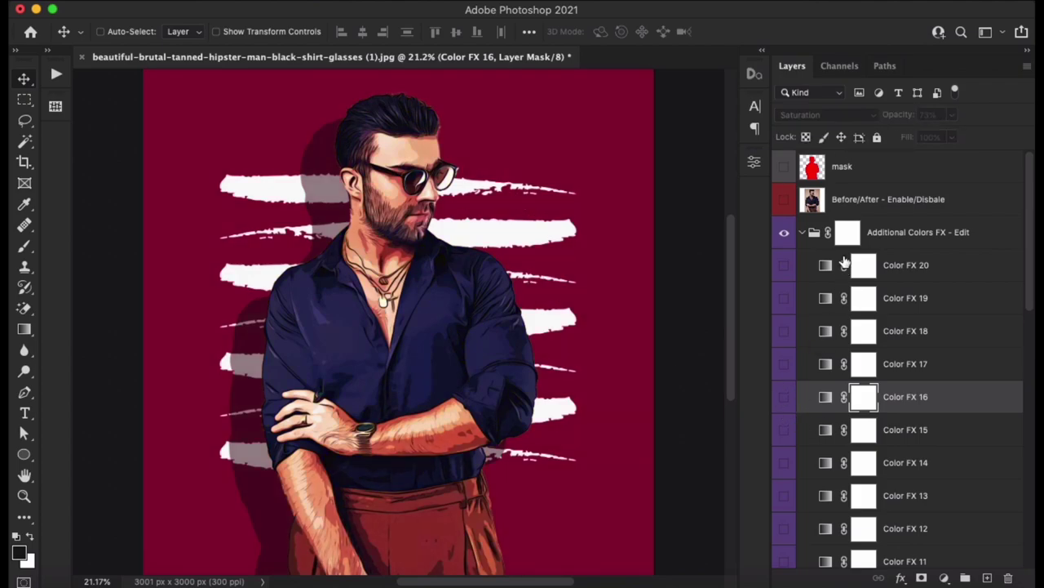
left_click(908, 234)
left_click(926, 266)
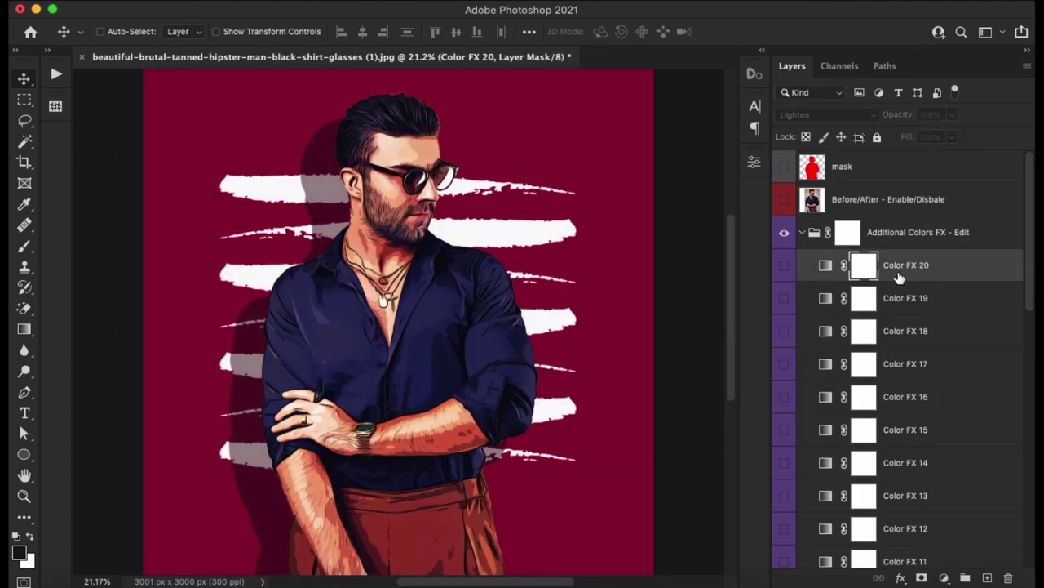
Step: Collapse Additional Colors FX, toggle the original photo for comparison, and view the cartoon full screen
left_click(802, 233)
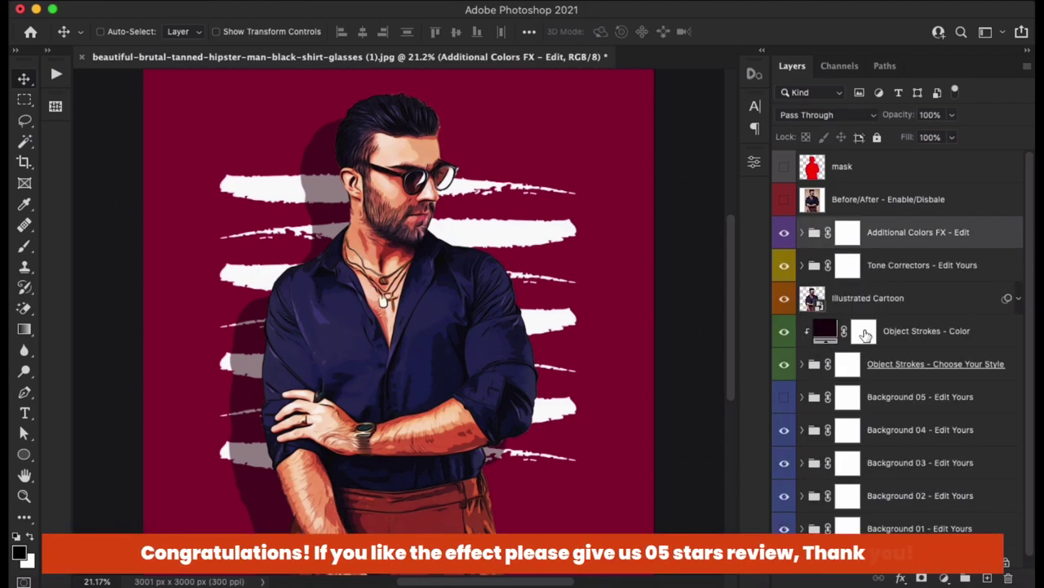
left_click(783, 201)
left_click(783, 204)
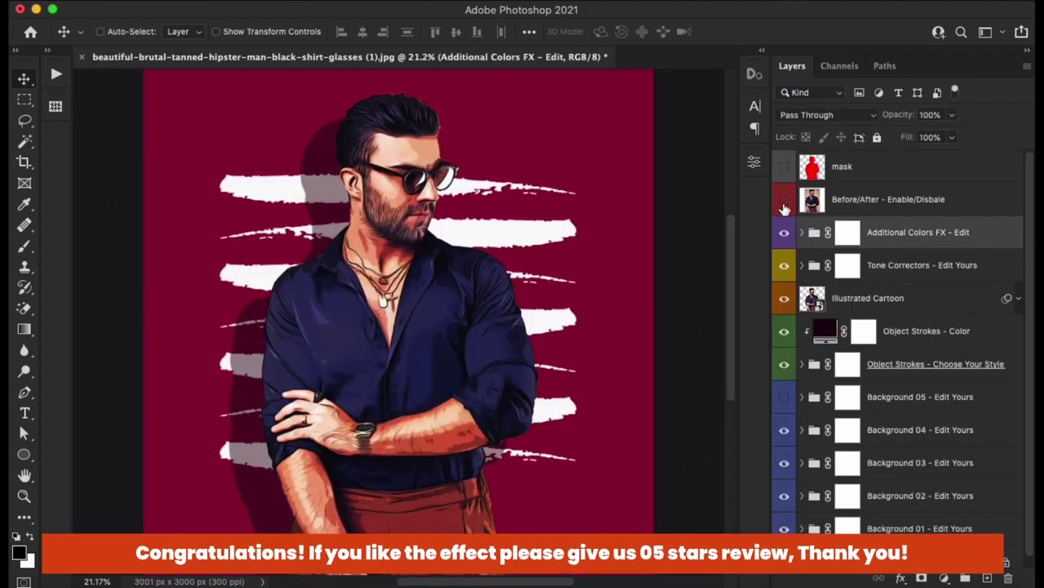
key("f")
key("f")
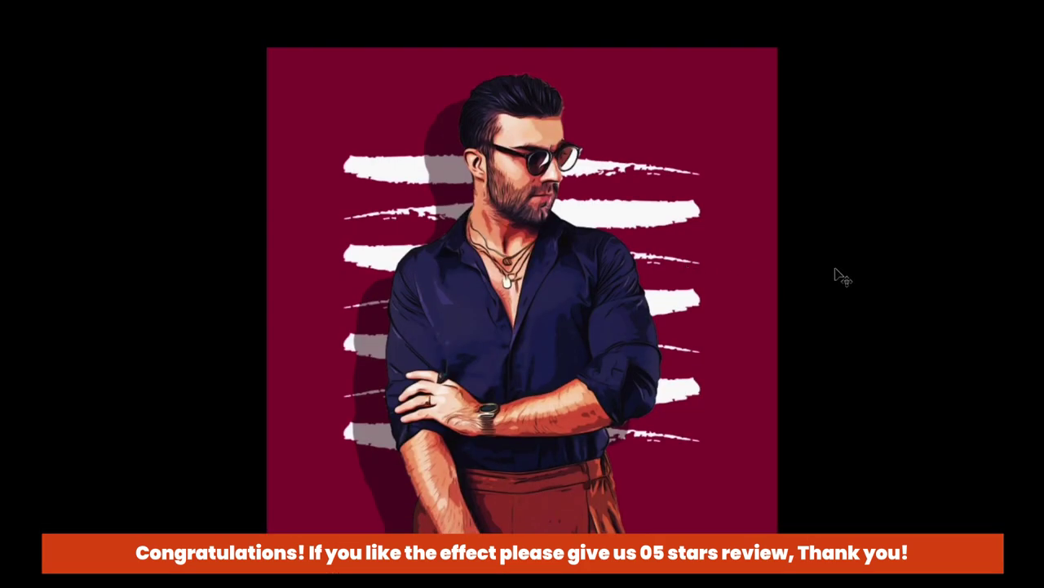
key("ctrl+0")
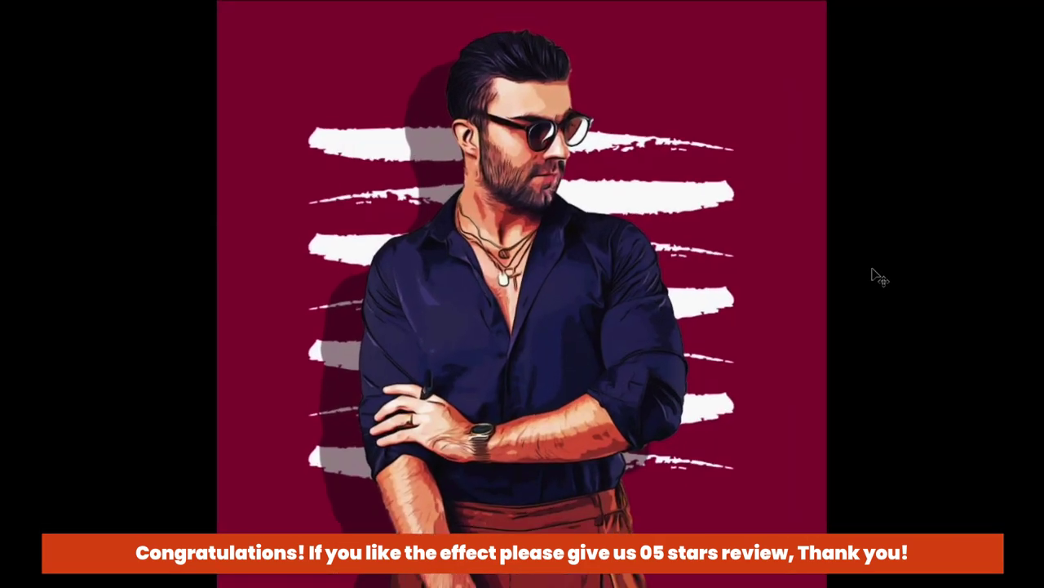